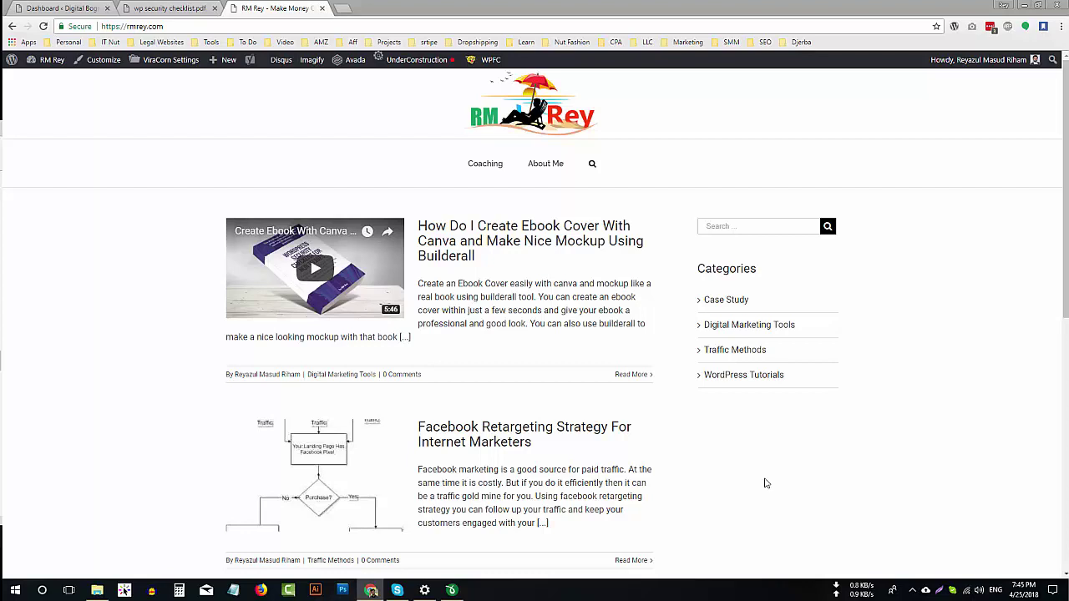
Open the wp security checklist PDF and scroll to its numbered hardening list on page 2.
click(167, 9)
scroll(570, 380, down, 2)
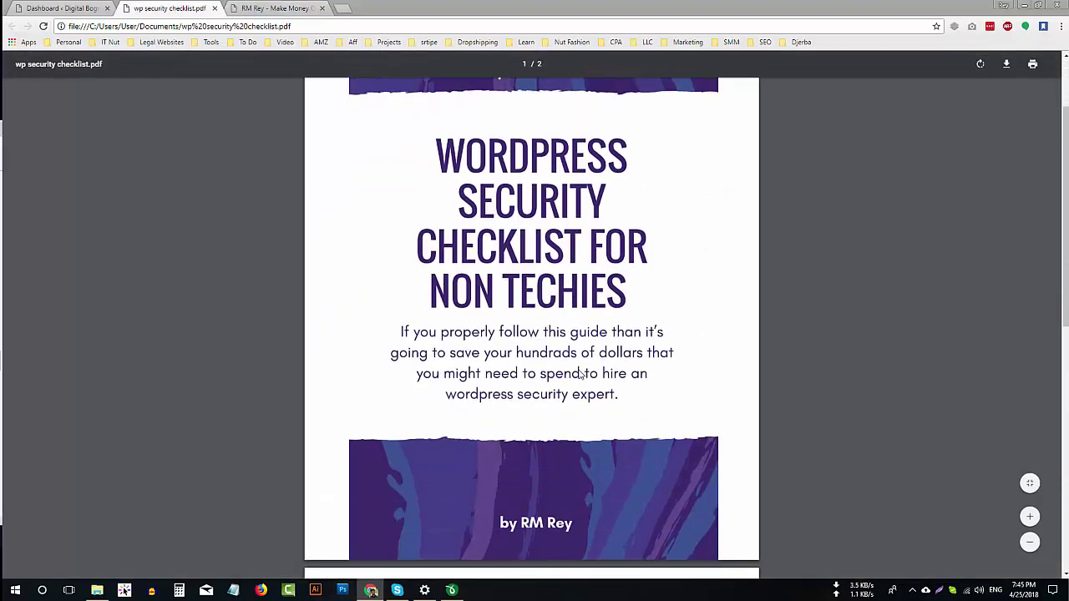
scroll(563, 455, down, 3)
scroll(501, 429, down, 3)
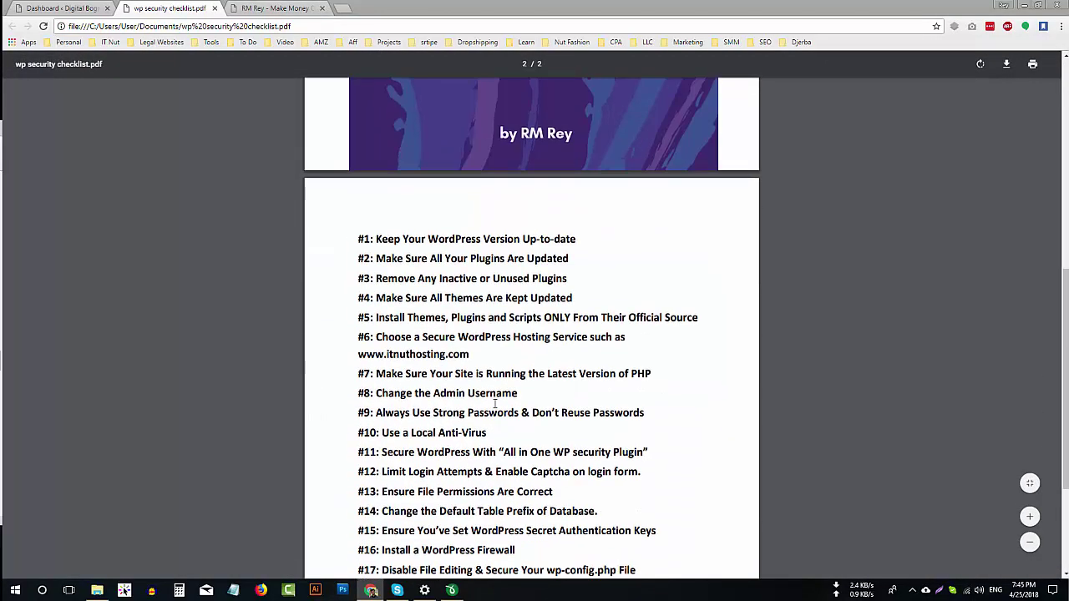
scroll(489, 359, down, 1)
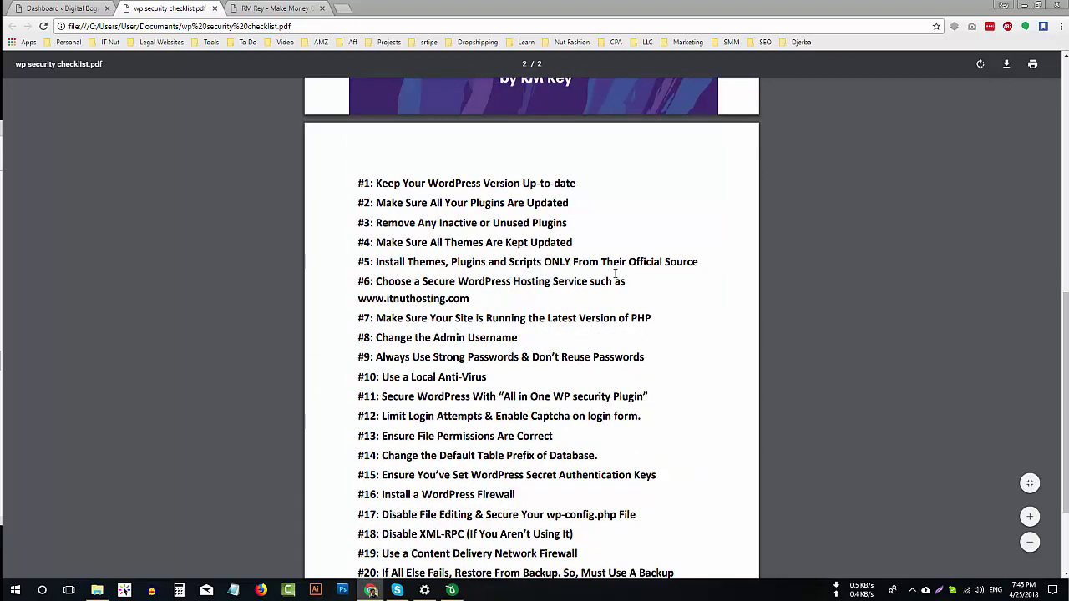
scroll(468, 271, up, 4)
scroll(349, 274, up, 4)
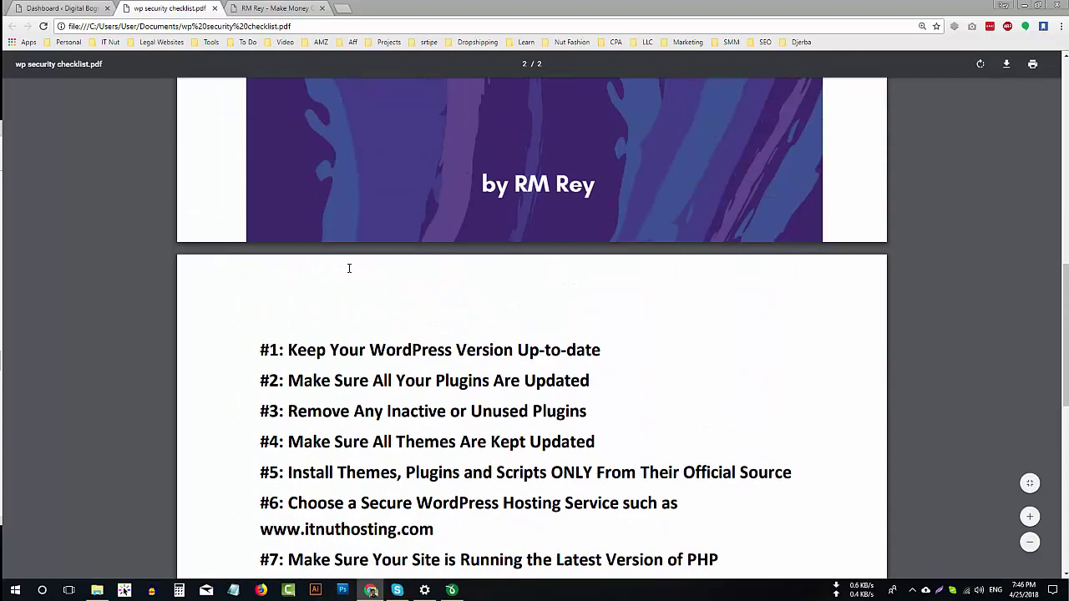
scroll(311, 341, down, 1)
scroll(284, 325, down, 1)
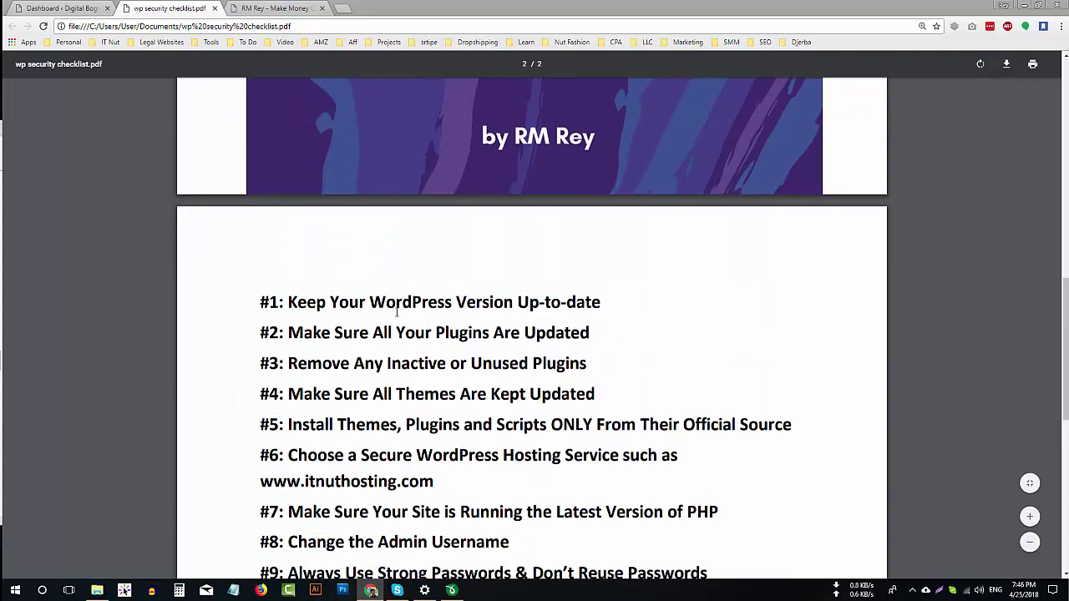
Glance at the RM Rey blog homepage, then return to the checklist and scroll further.
click(312, 8)
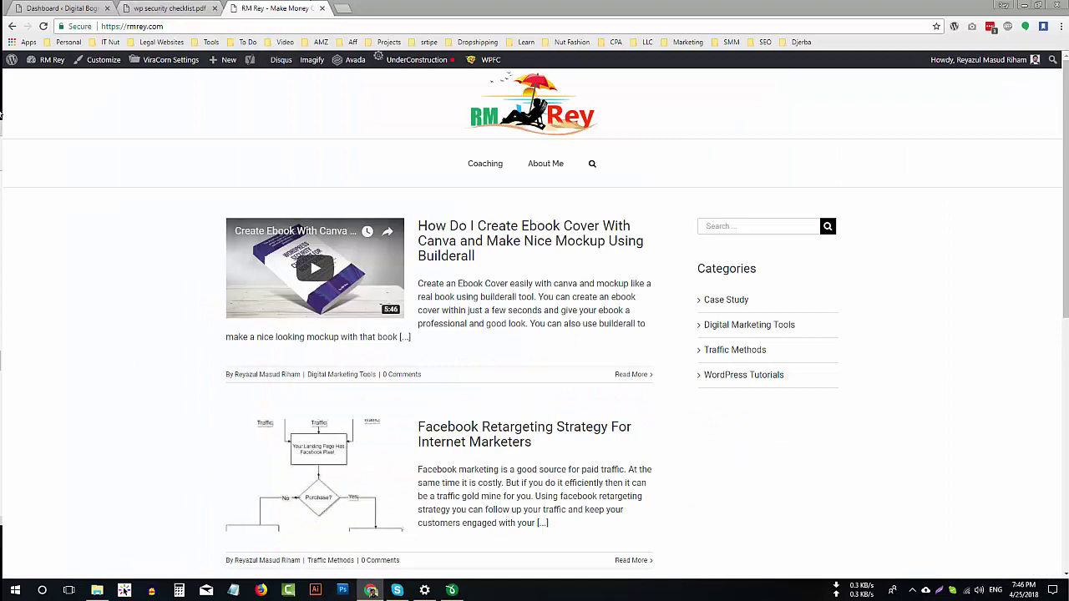
click(173, 7)
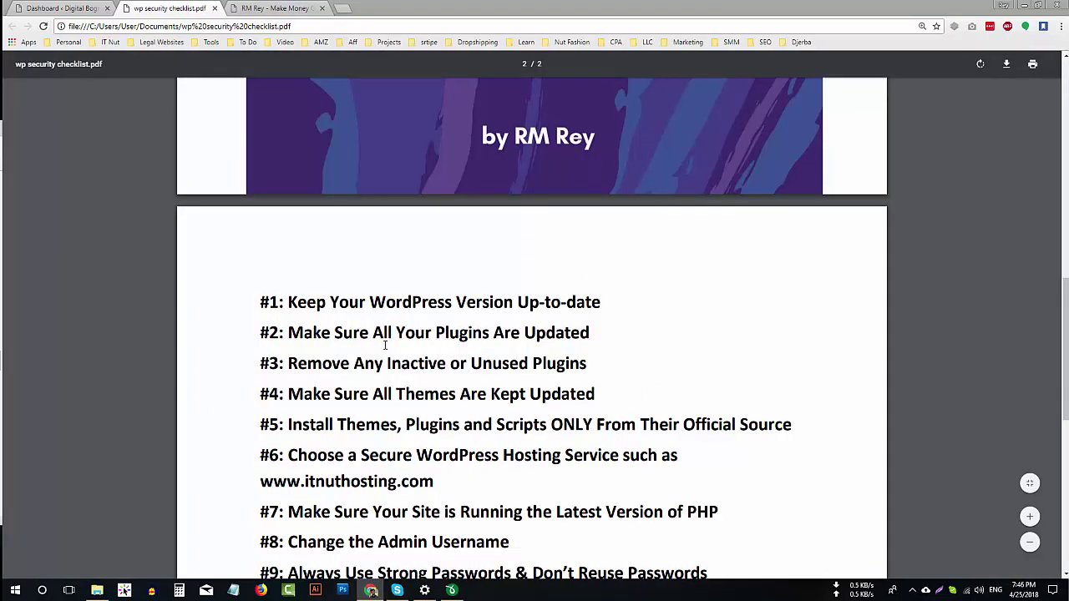
scroll(376, 341, down, 3)
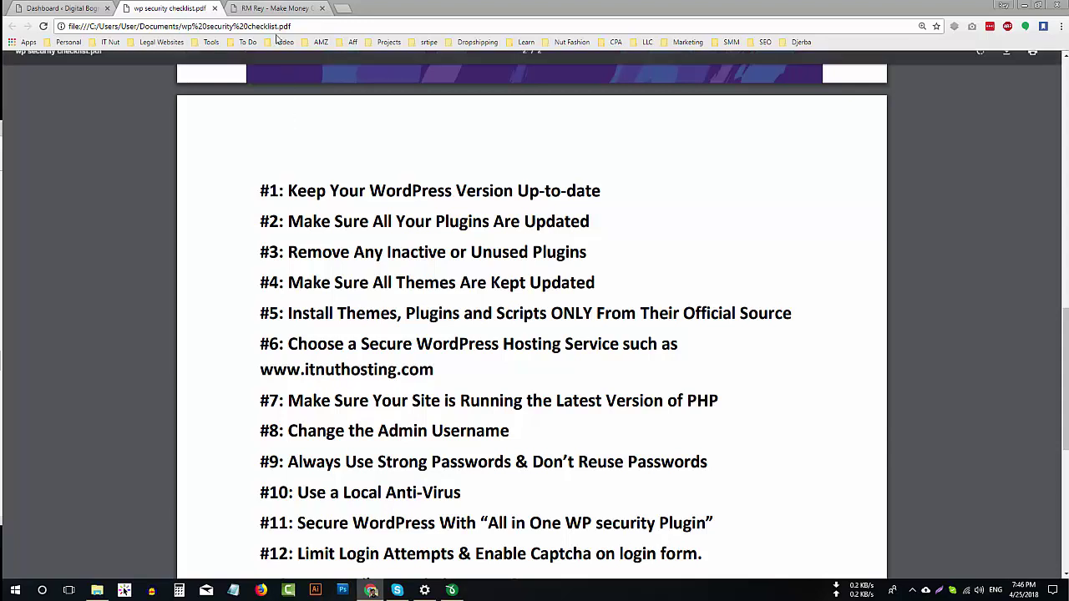
Load digitalbogra.com/wp-admin, completing the address from the autocomplete suggestion.
click(271, 8)
text(digitalbogra.com)
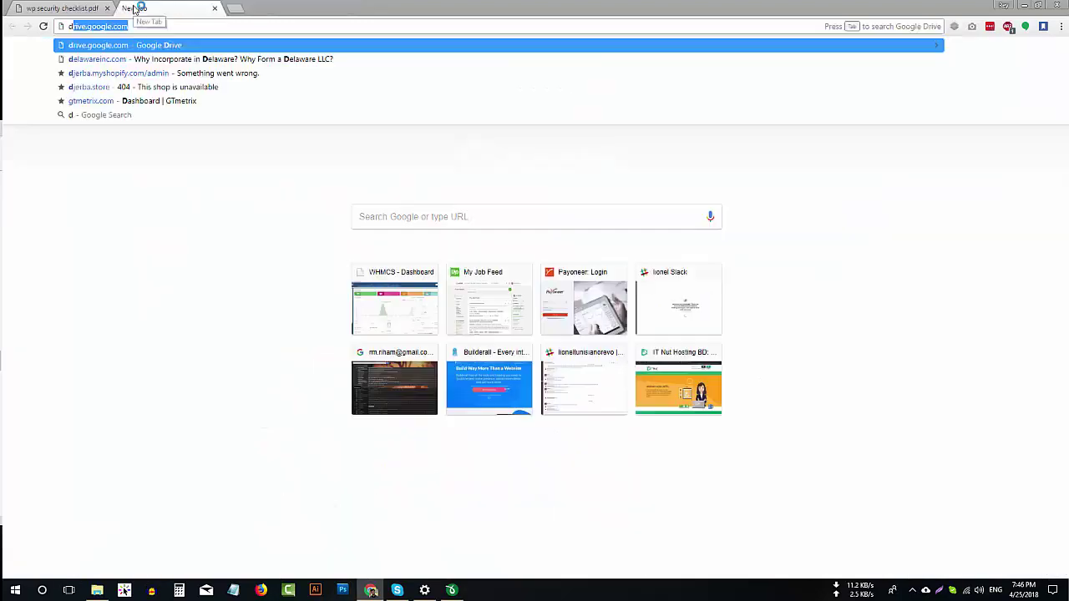
key(Right)
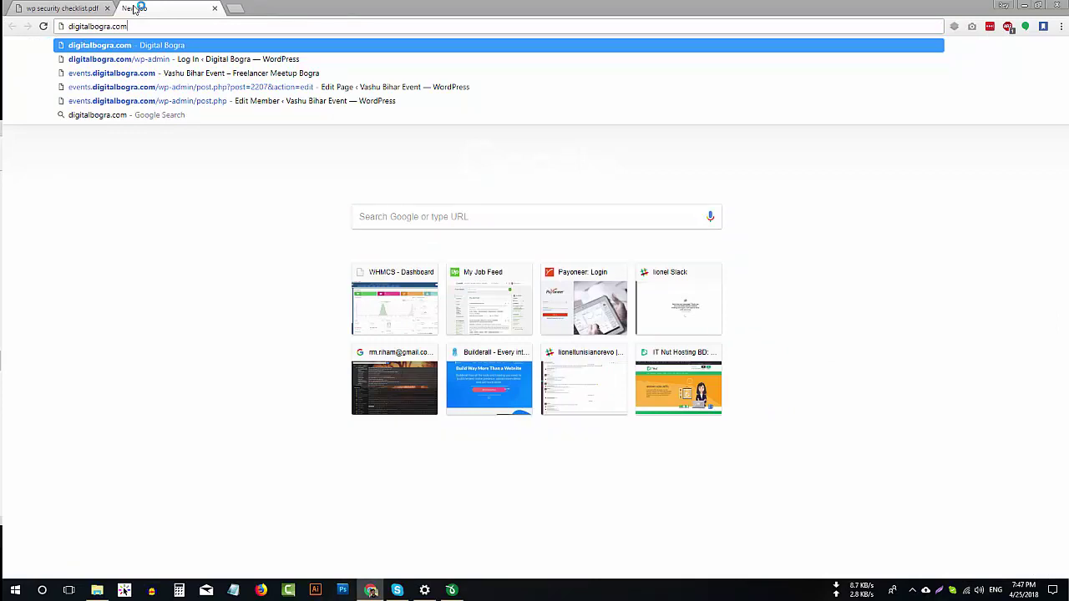
text(/)
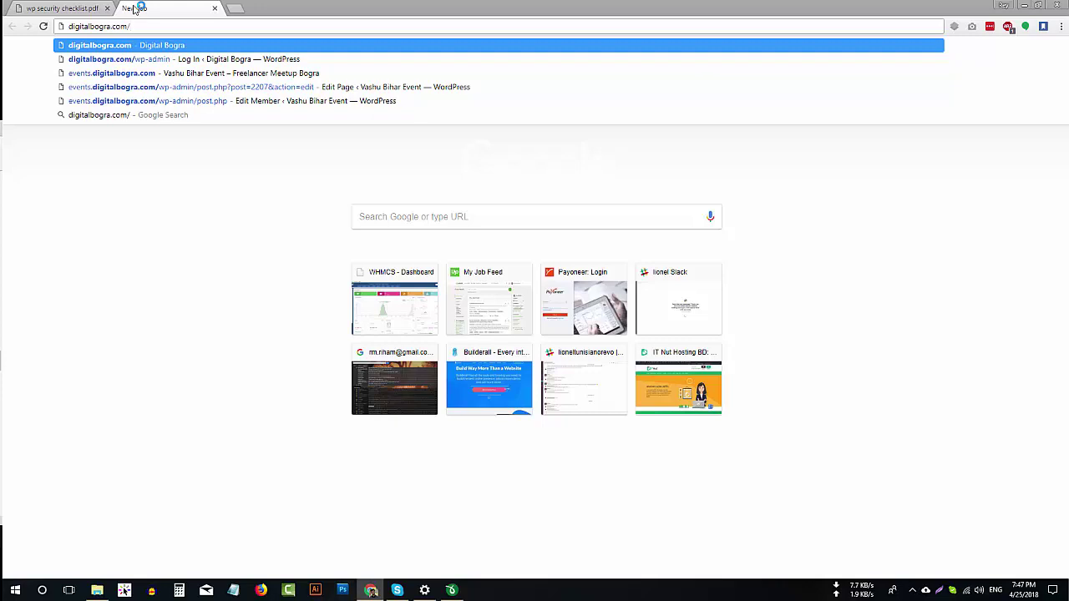
text(wp-admin)
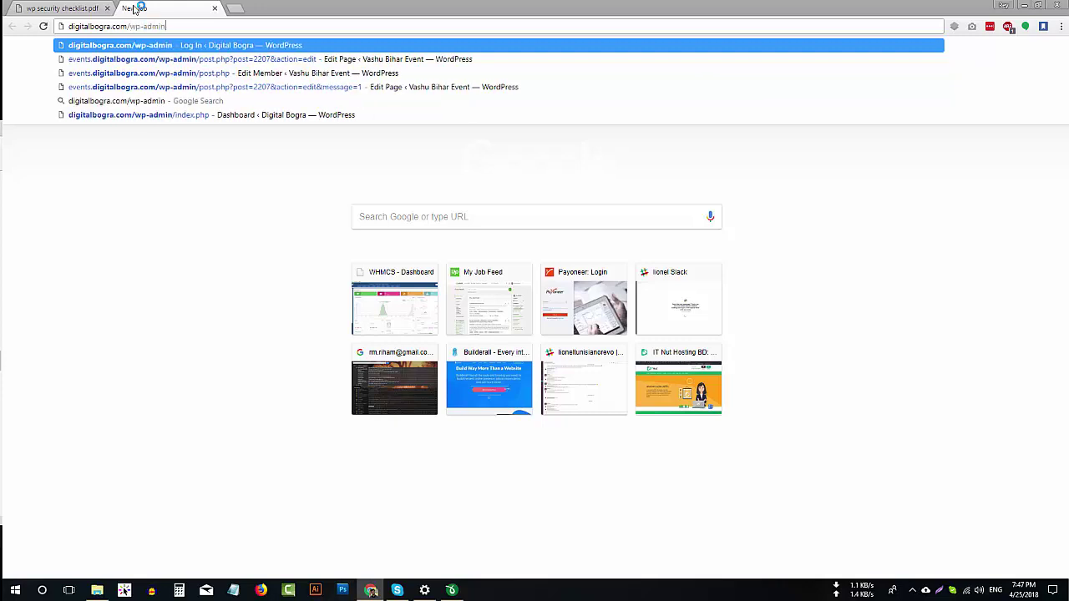
key(Return)
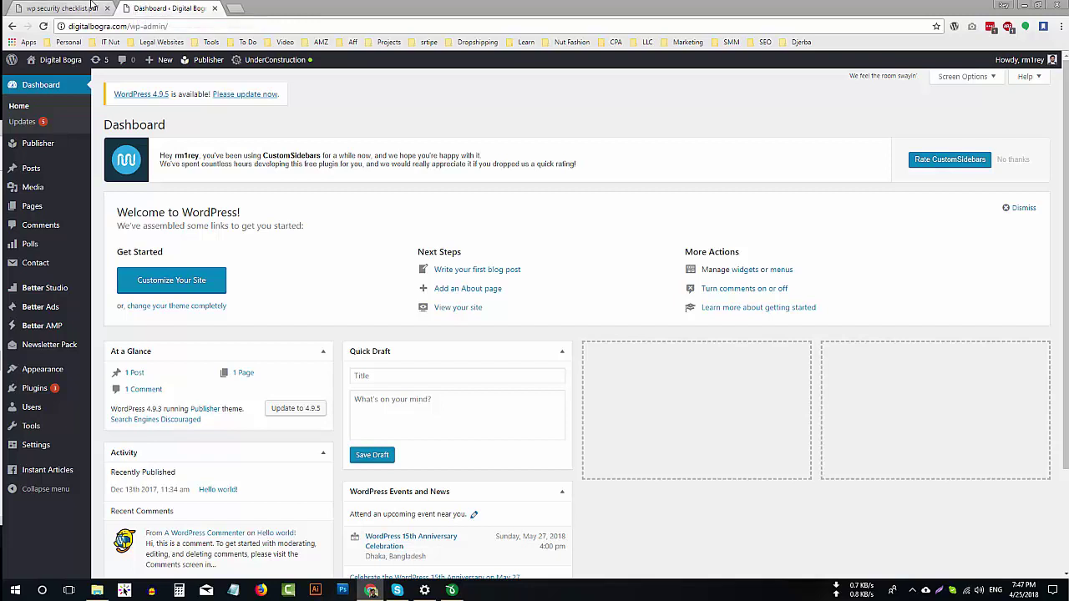
Review checklist item #1 about keeping WordPress updated in the PDF.
click(92, 9)
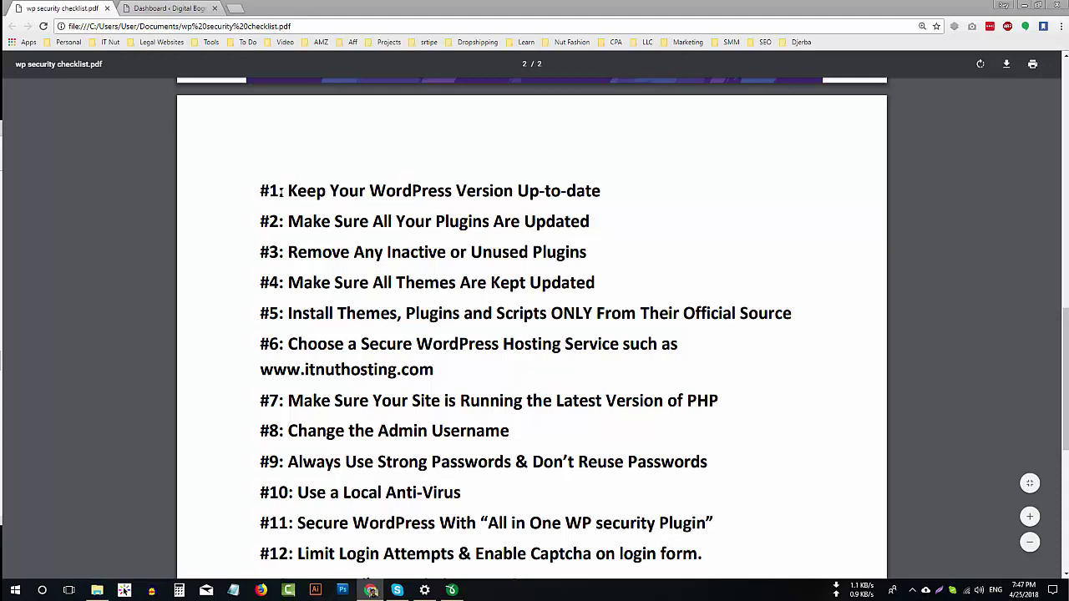
drag(284, 192, 556, 199)
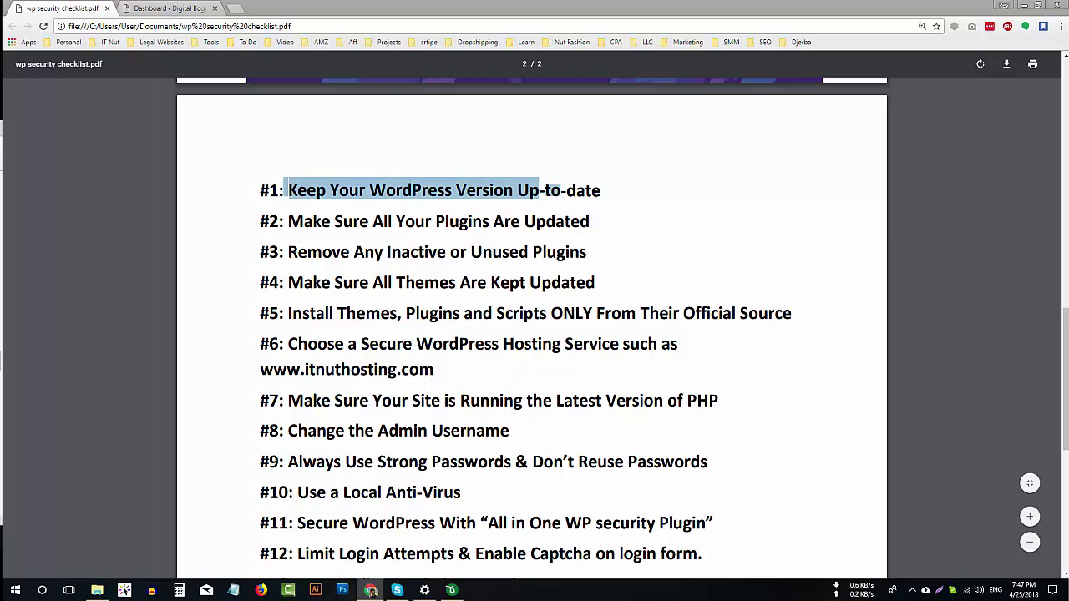
click(287, 189)
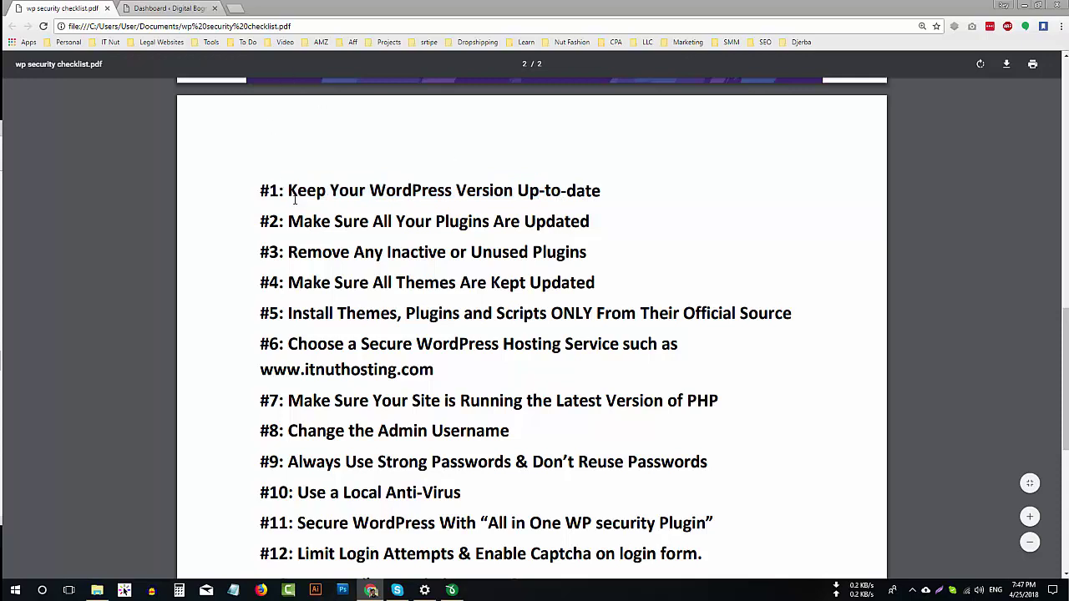
Update WordPress core to version 4.9.5 from the dashboard update notice.
click(169, 9)
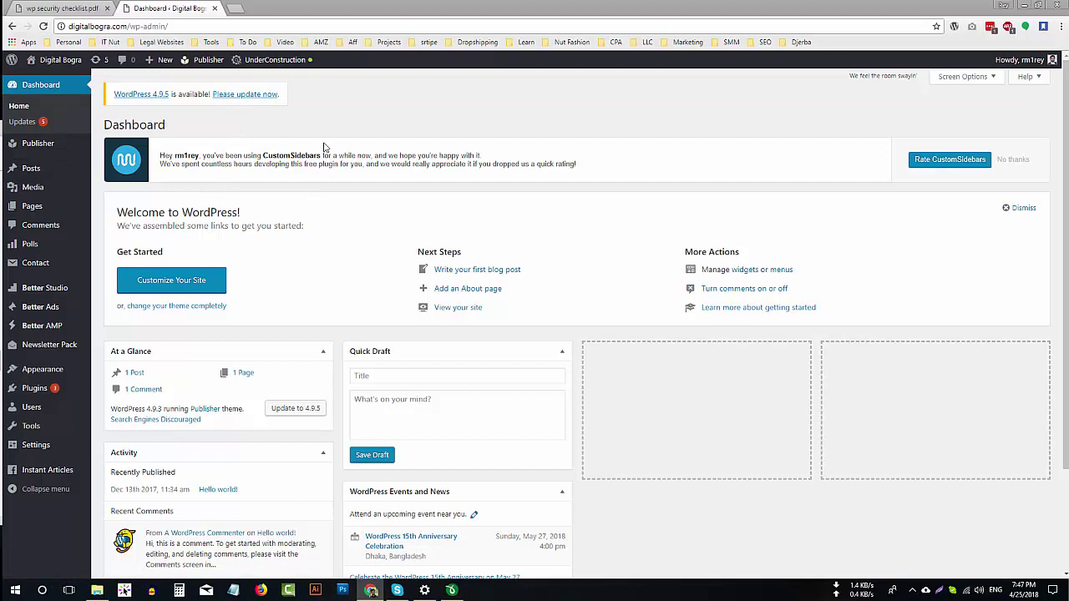
click(258, 97)
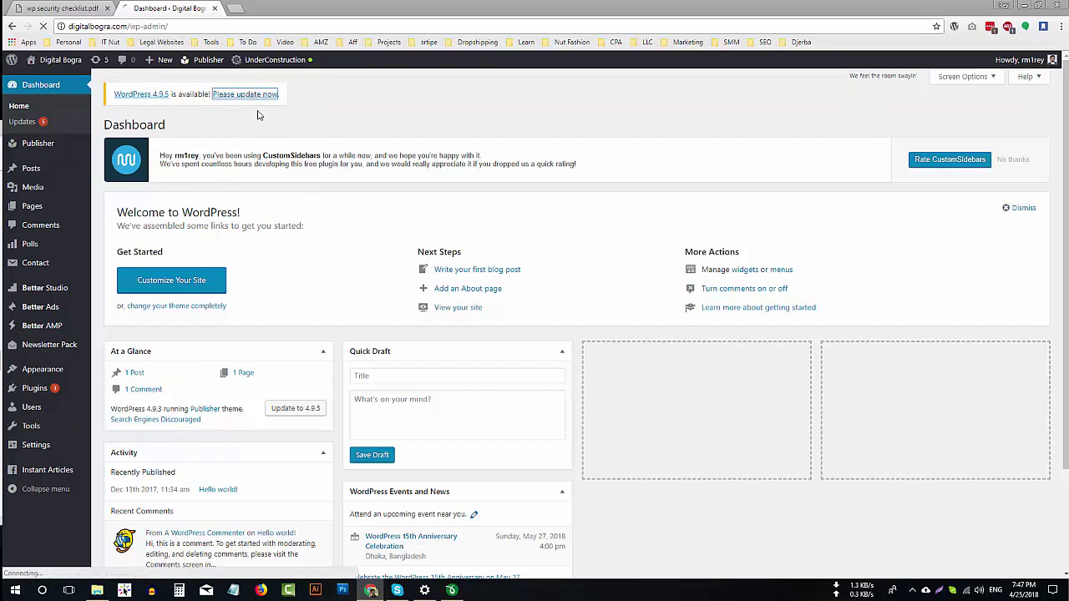
click(130, 213)
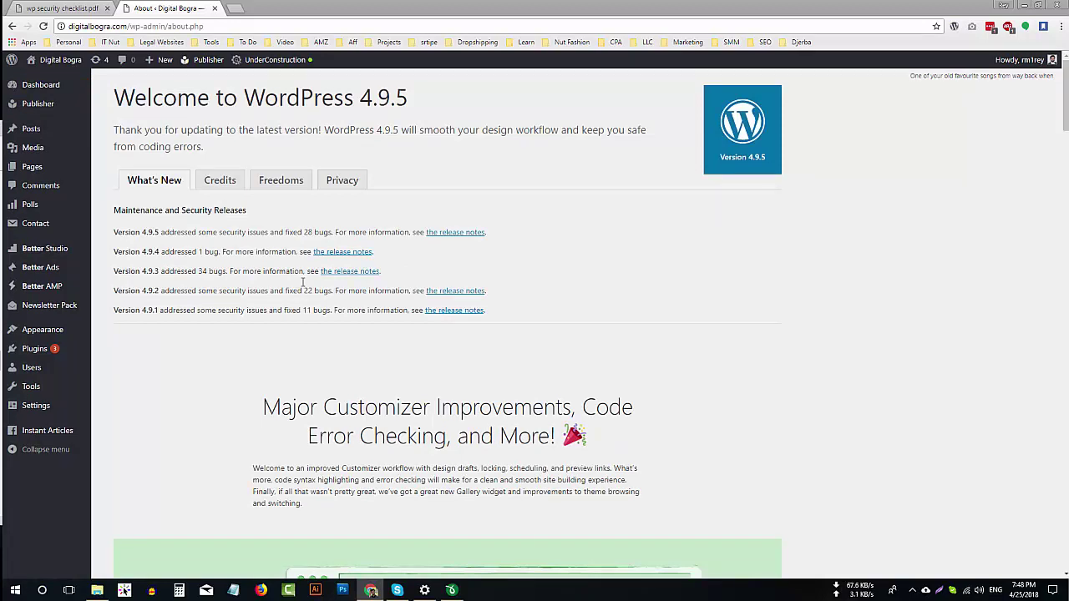
drag(121, 209, 206, 232)
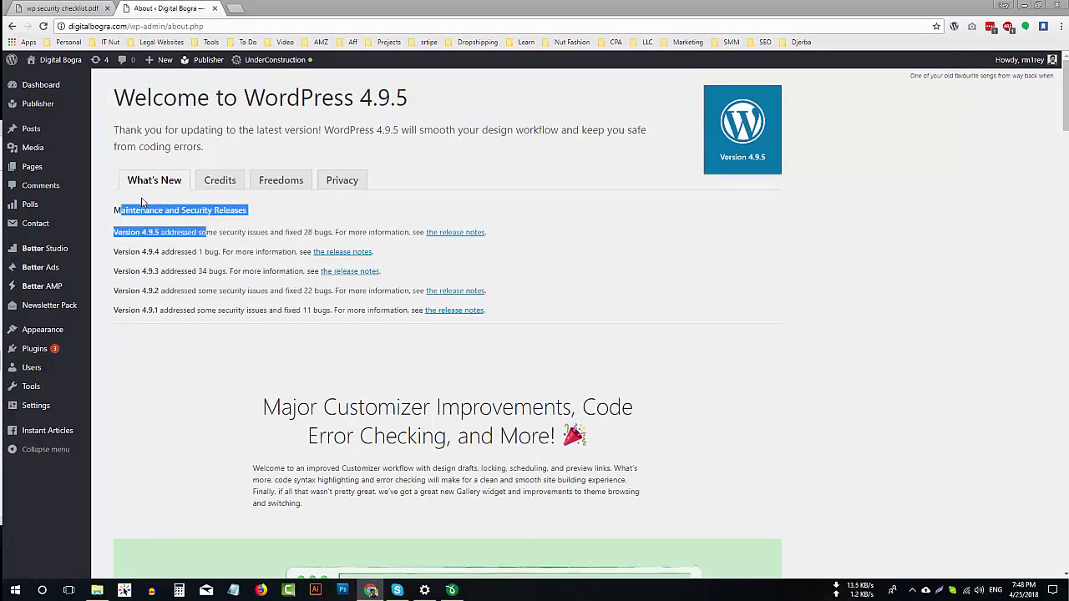
click(137, 209)
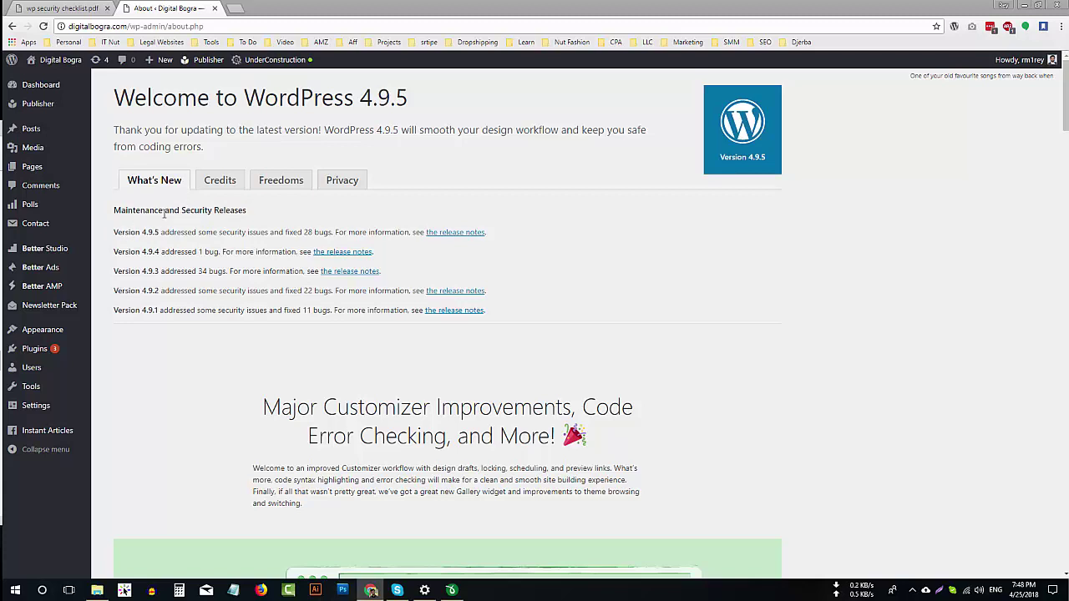
drag(114, 210, 130, 210)
scroll(516, 303, down, 2)
scroll(519, 303, down, 6)
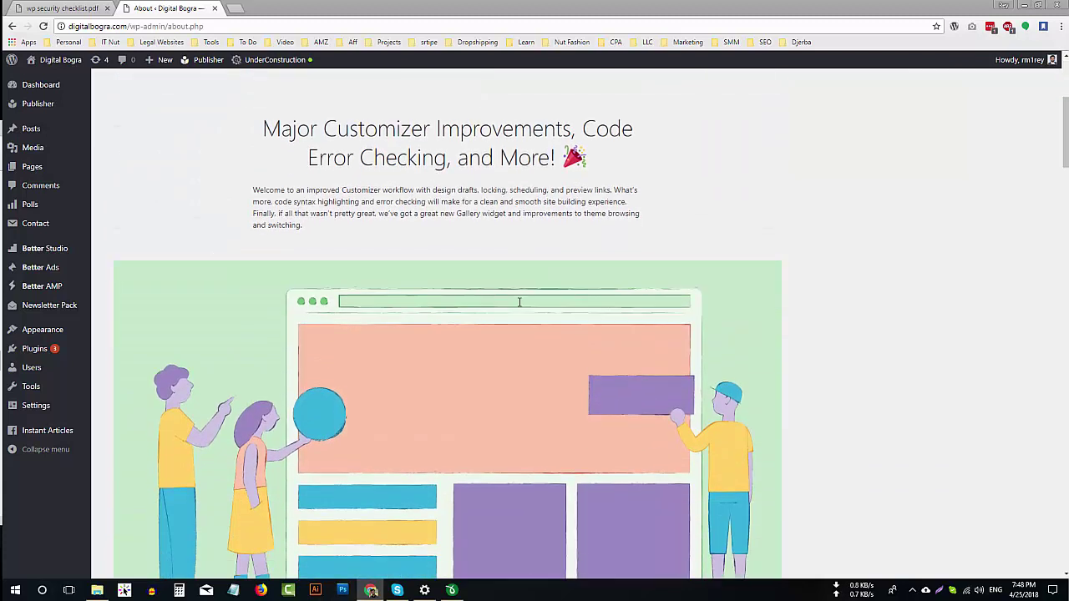
scroll(542, 333, down, 1)
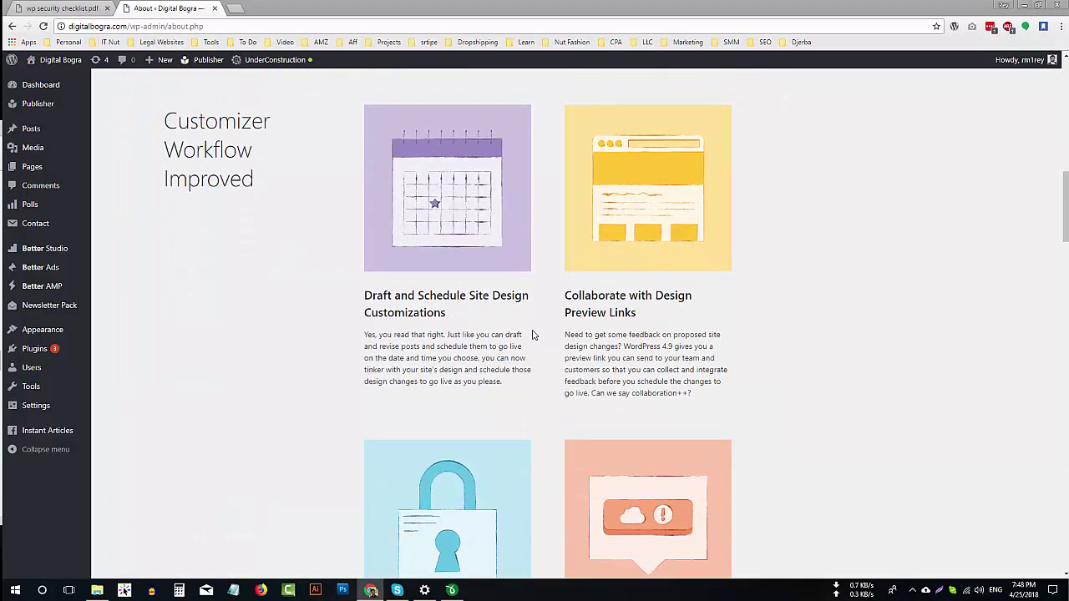
scroll(534, 335, up, 8)
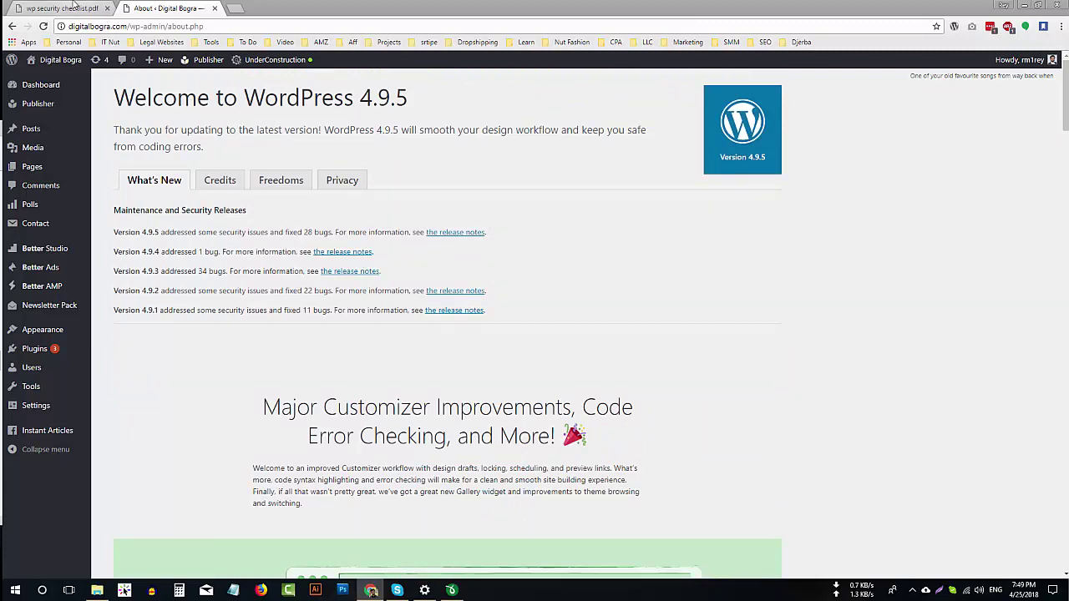
click(74, 7)
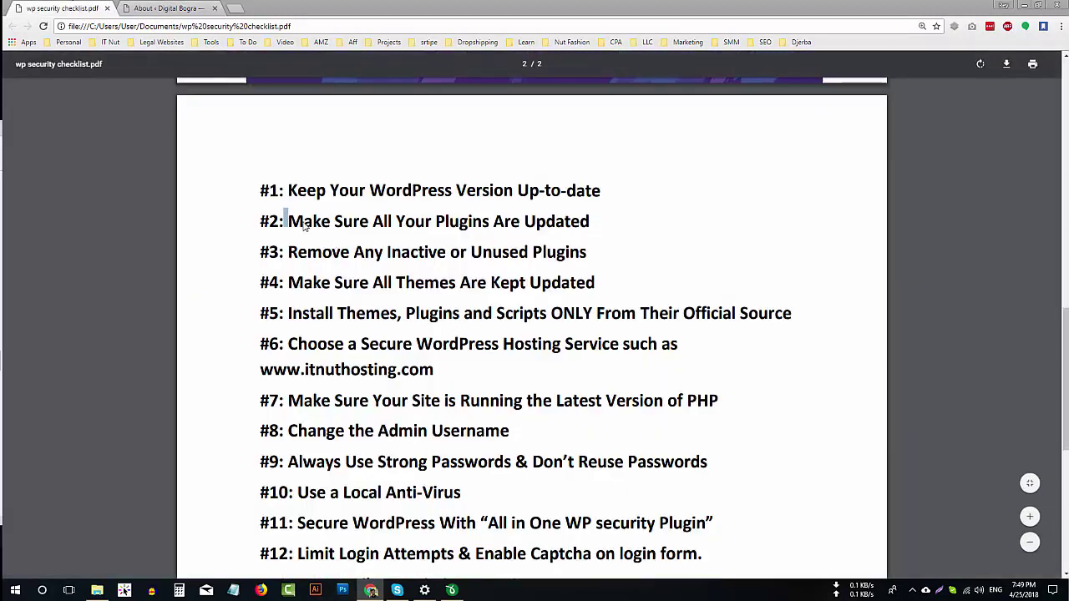
drag(285, 219, 424, 222)
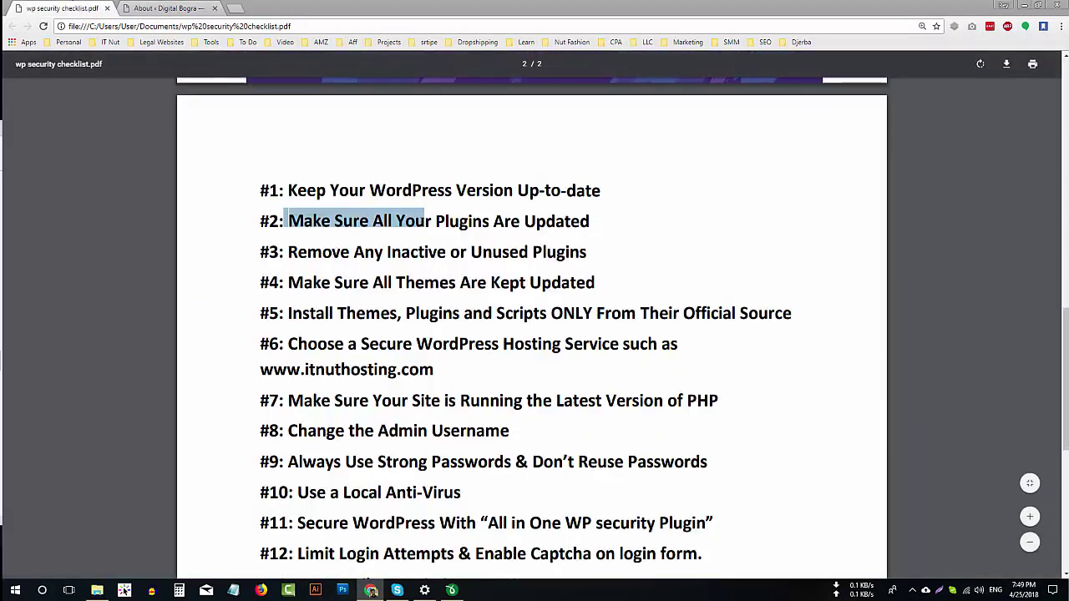
click(582, 230)
click(167, 9)
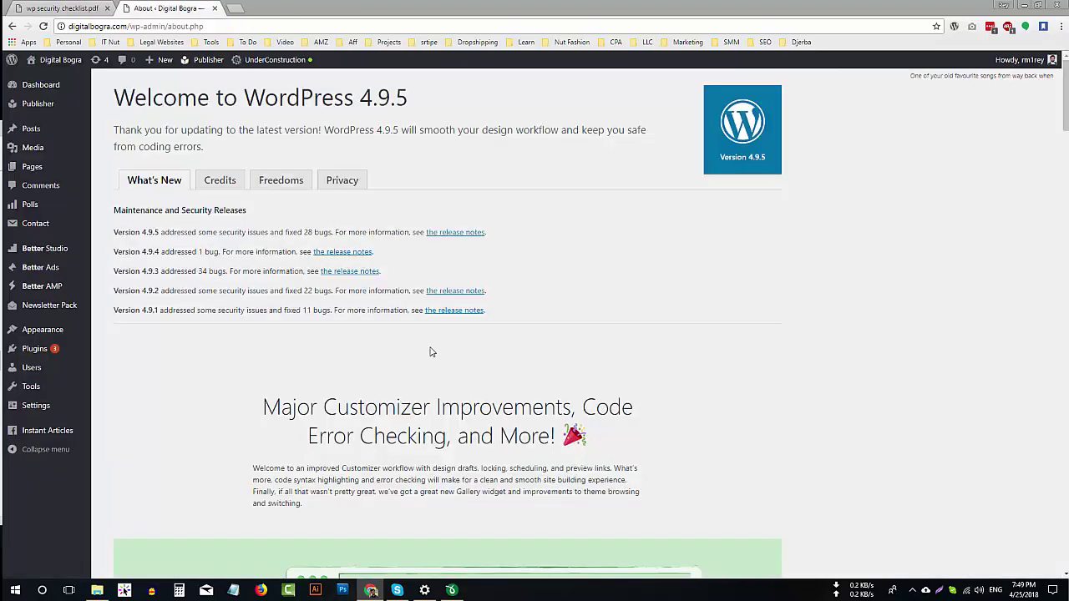
mouse_move(35, 349)
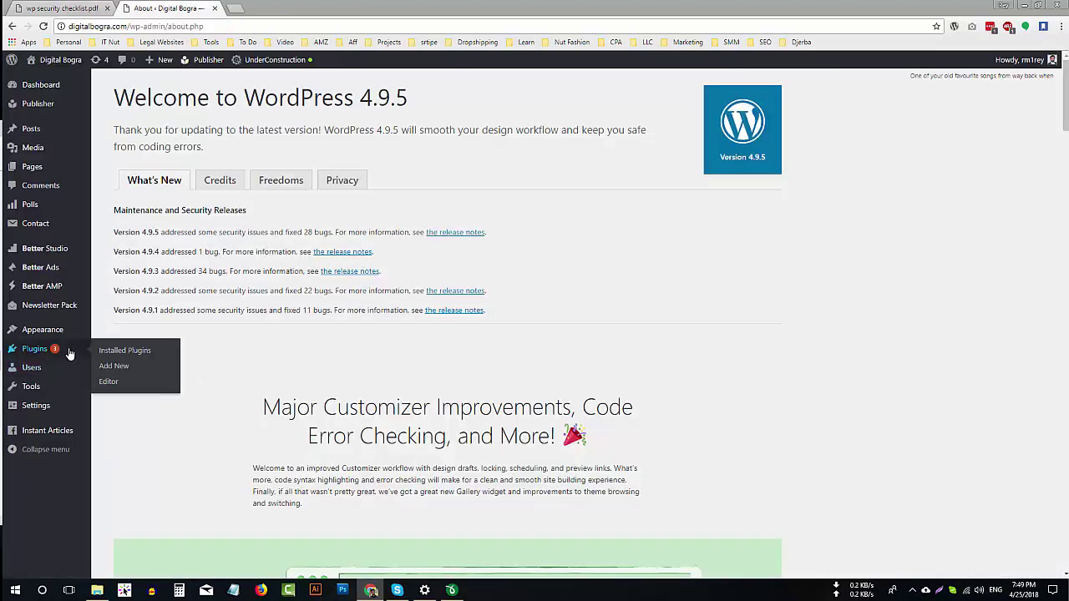
Update the Capability Manager Enhanced and Under Construction plugins to their new versions.
click(120, 352)
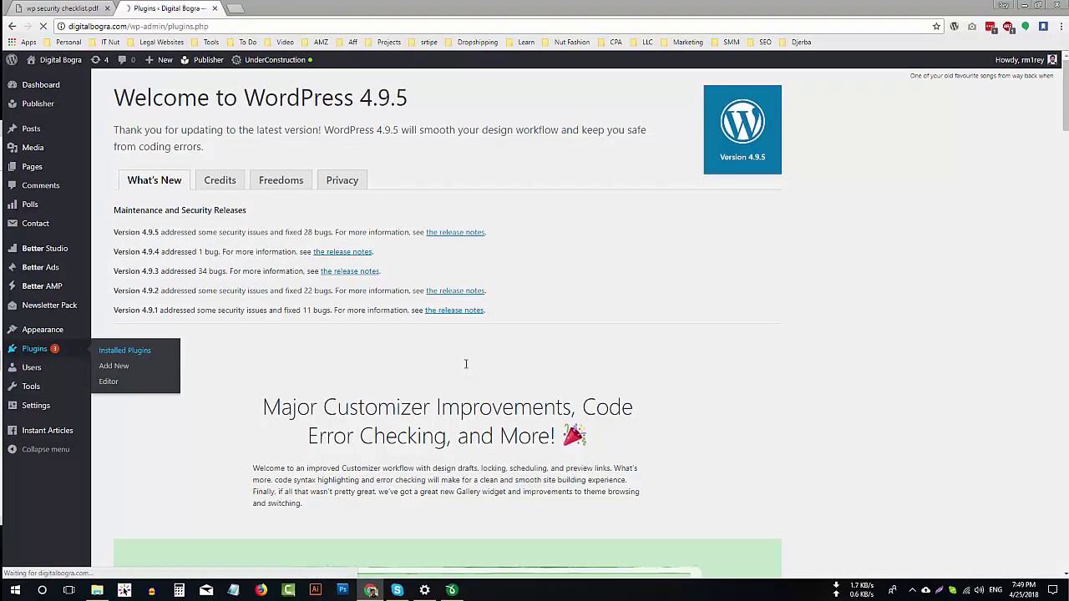
scroll(366, 294, down, 5)
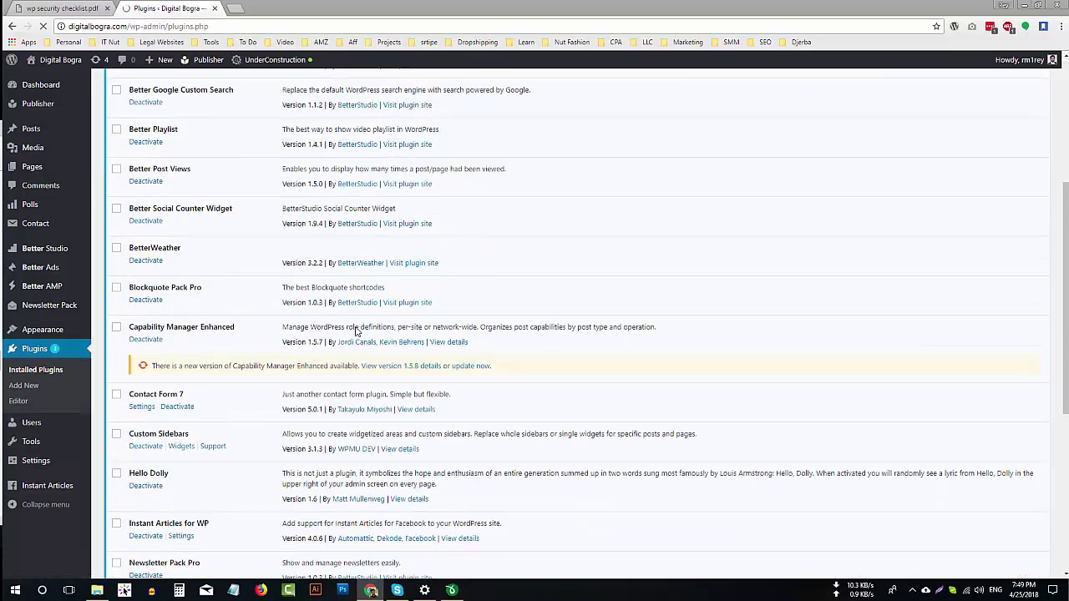
click(470, 253)
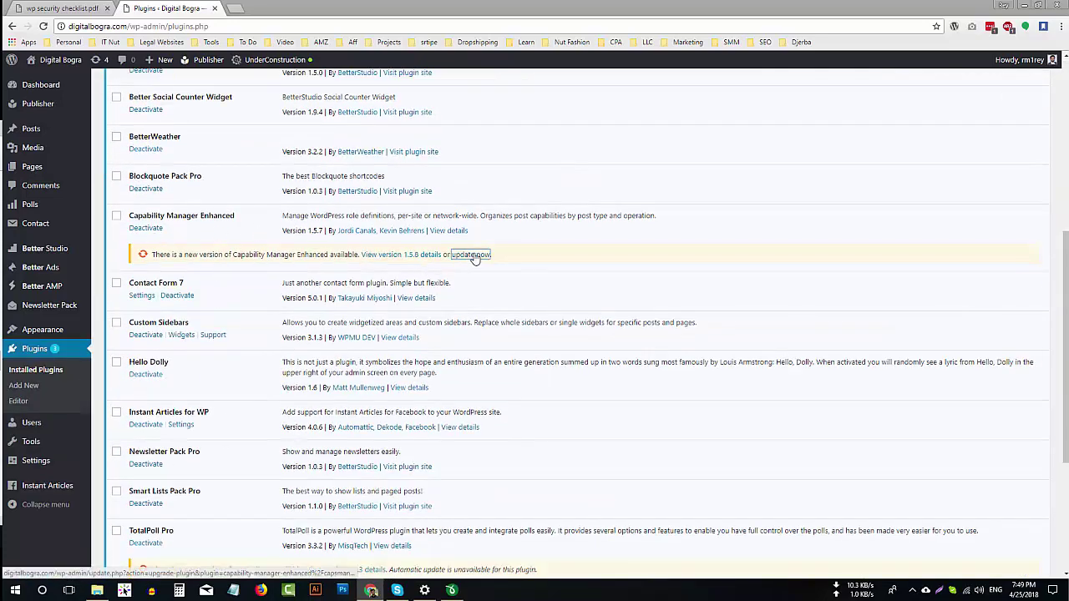
scroll(371, 451, down, 2)
scroll(370, 464, down, 1)
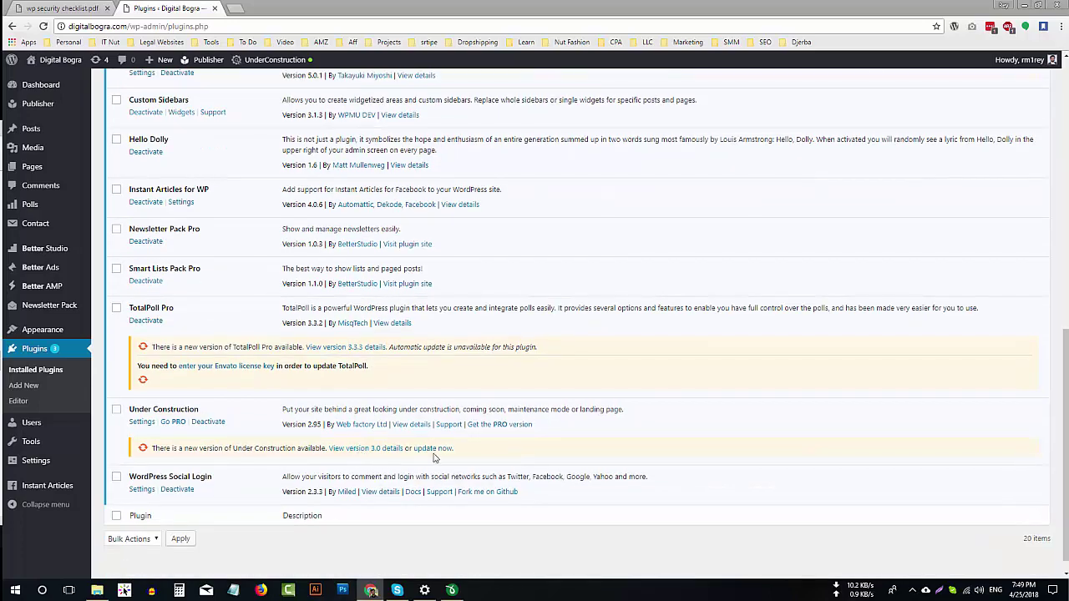
click(433, 447)
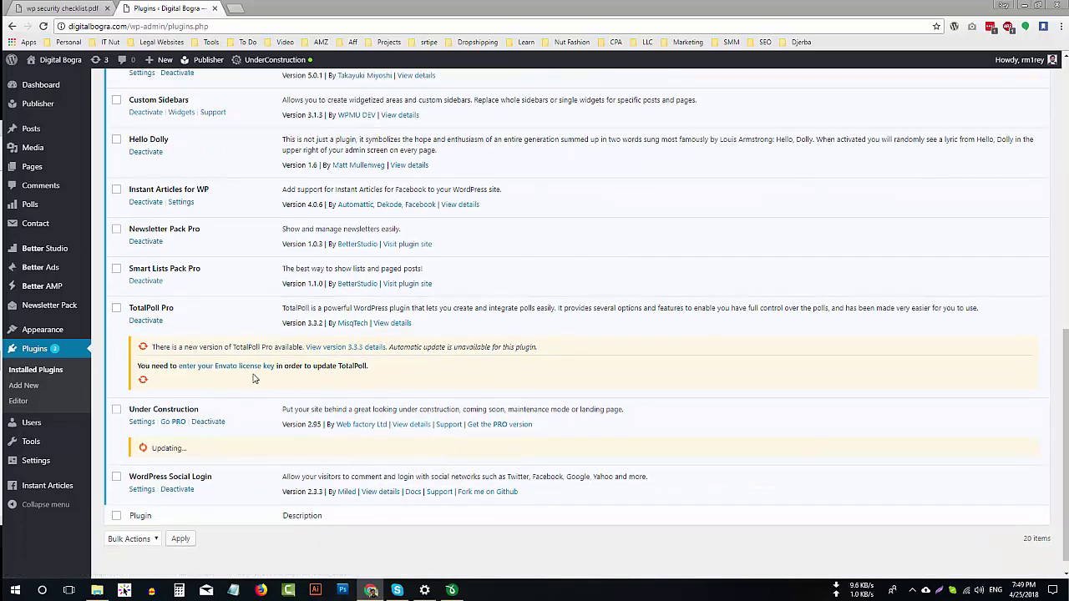
scroll(401, 388, up, 5)
scroll(436, 417, up, 3)
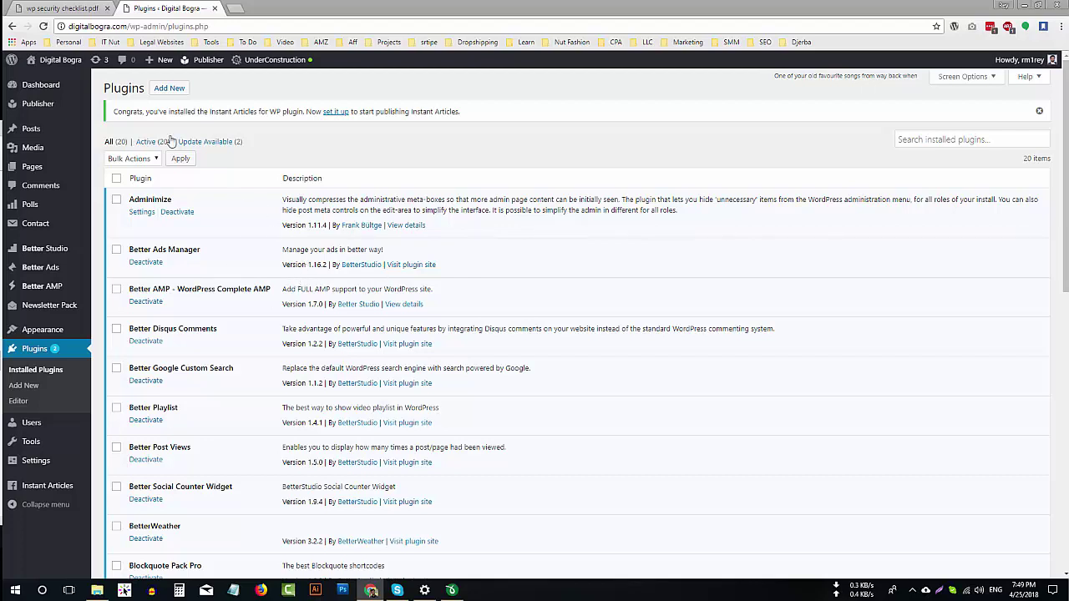
Mark checklist item #3 about removing unused plugins in the PDF.
click(63, 8)
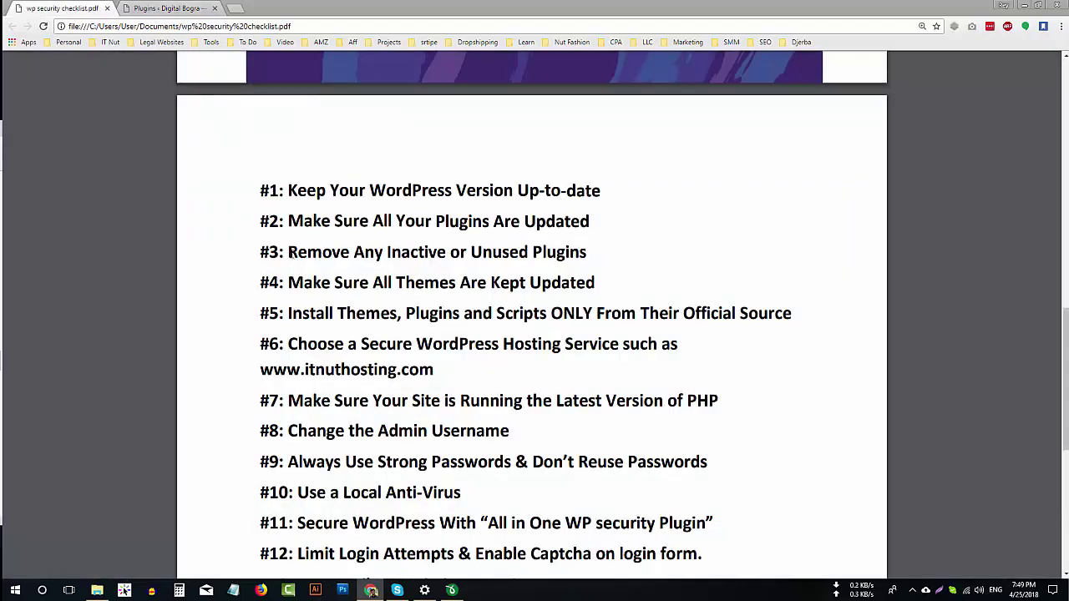
drag(290, 255, 432, 253)
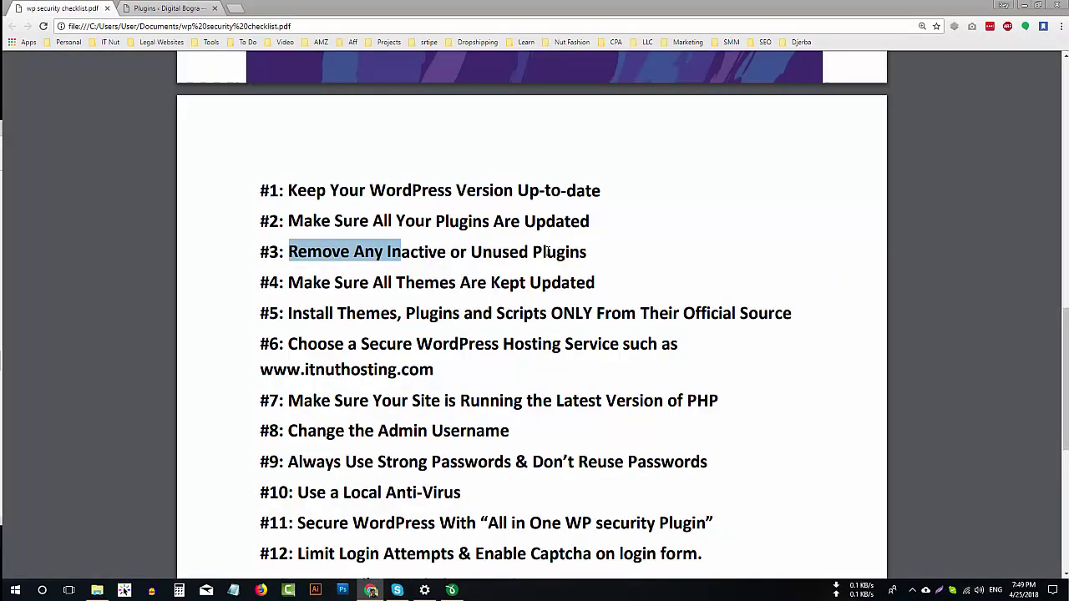
click(167, 8)
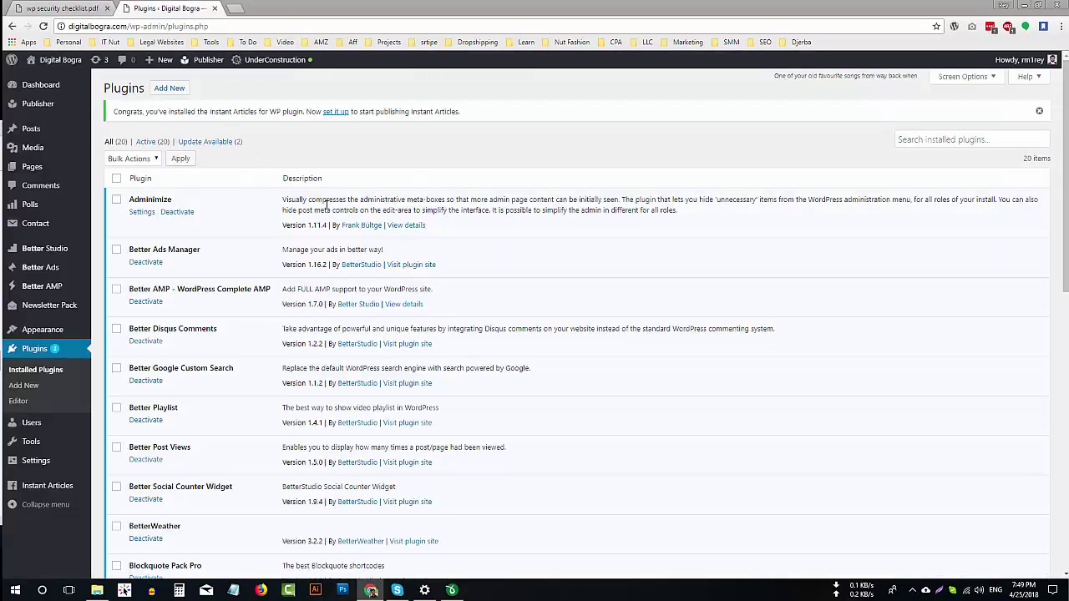
Deactivate the unused Adminimize plugin and delete it along with its data.
scroll(763, 306, down, 5)
scroll(761, 331, down, 3)
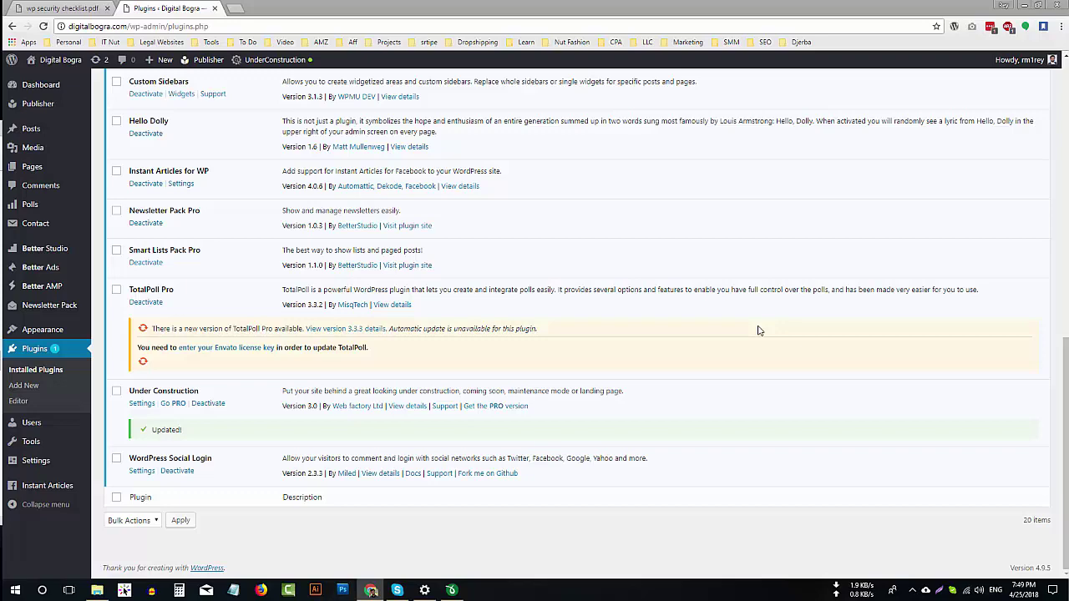
scroll(768, 334, up, 10)
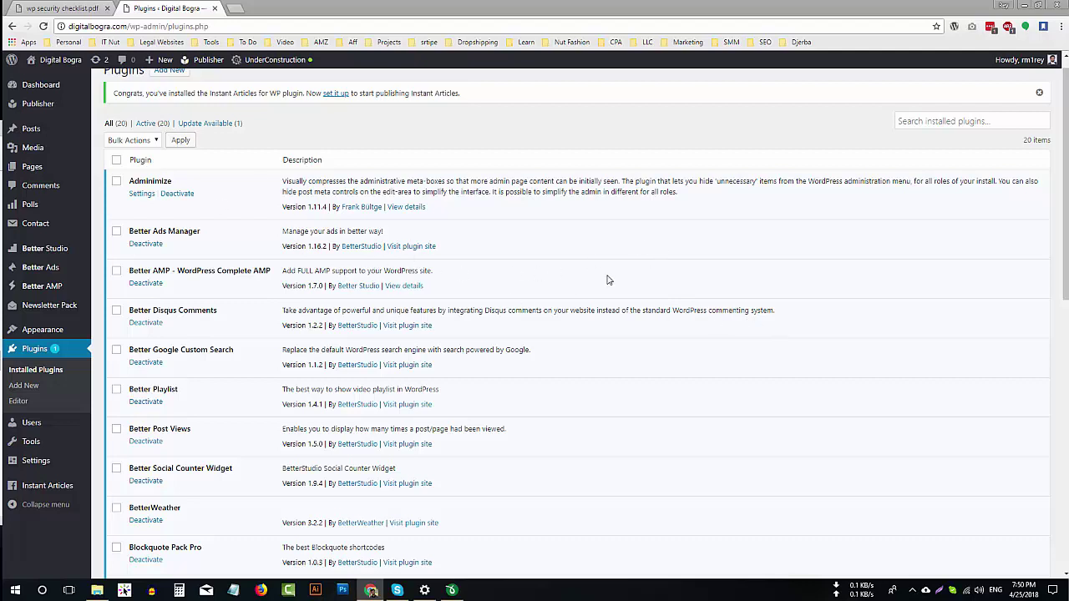
click(179, 195)
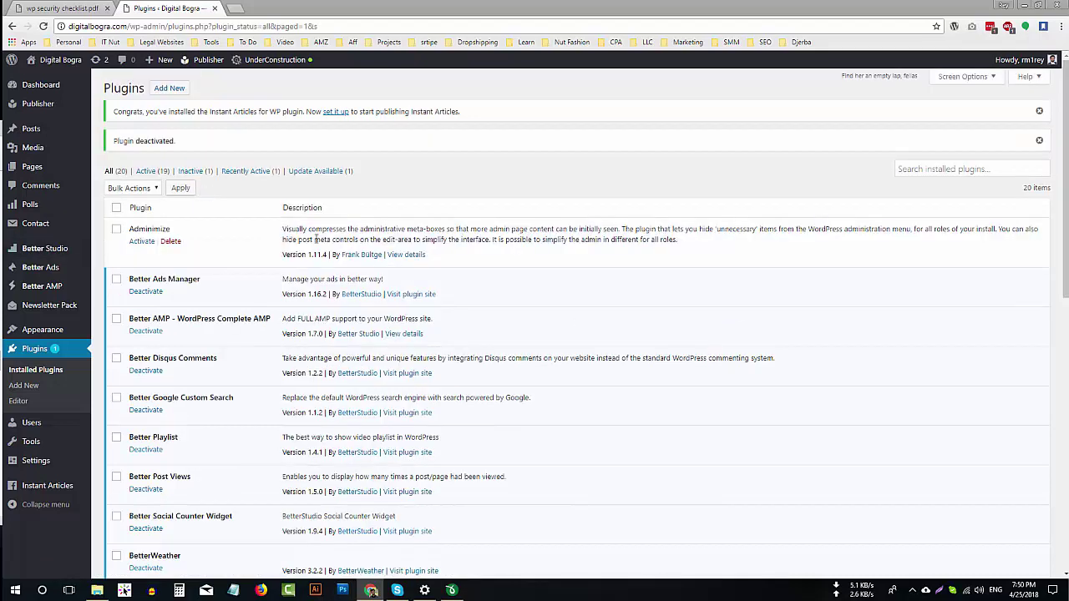
click(177, 242)
click(570, 86)
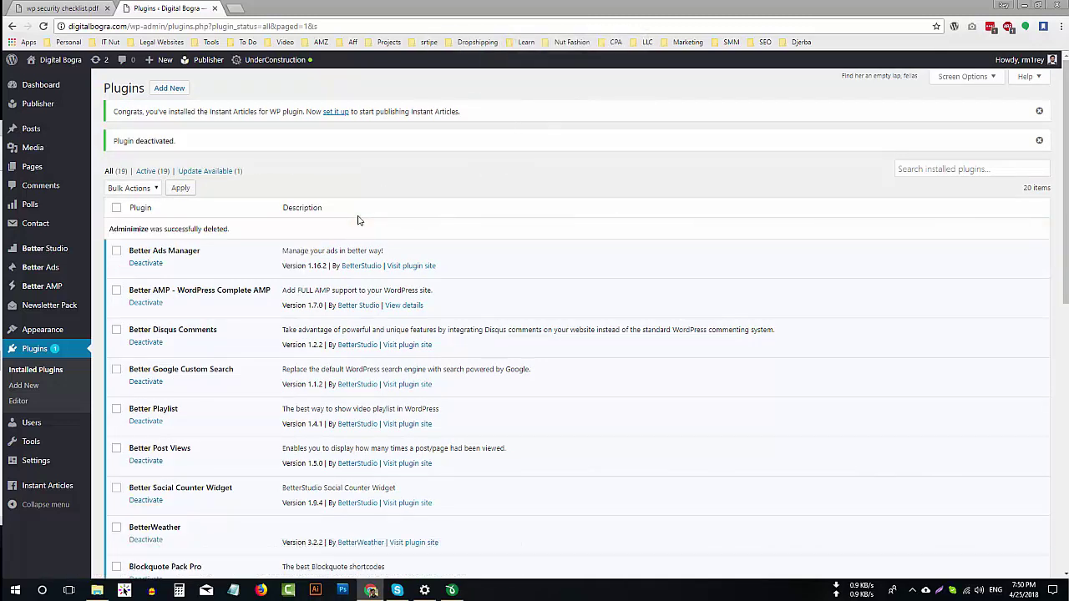
Clear the highlight on checklist item #3 and return to the plugin list.
click(58, 8)
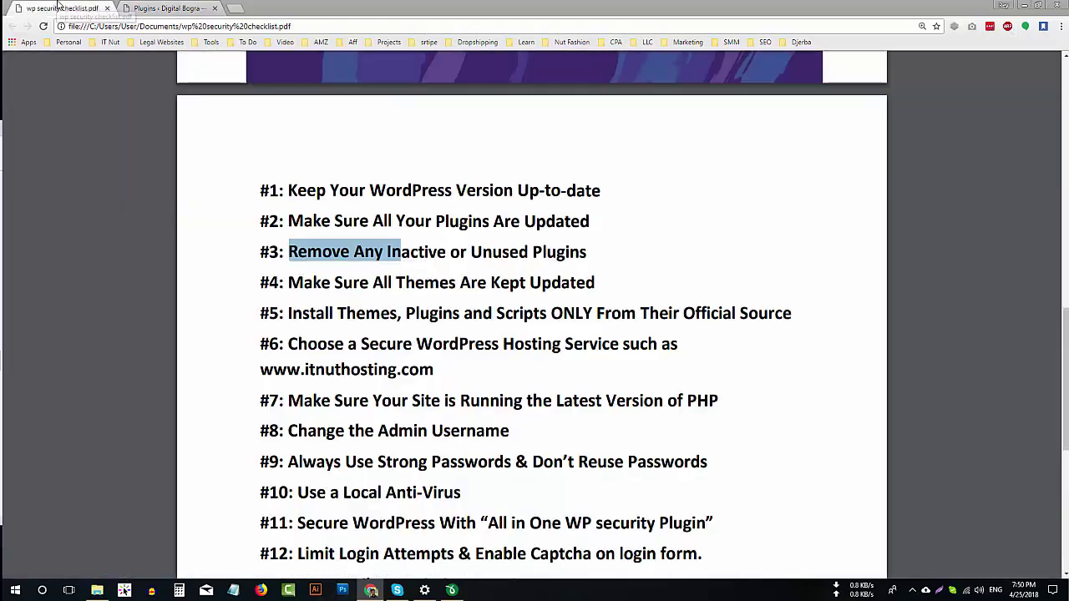
click(290, 283)
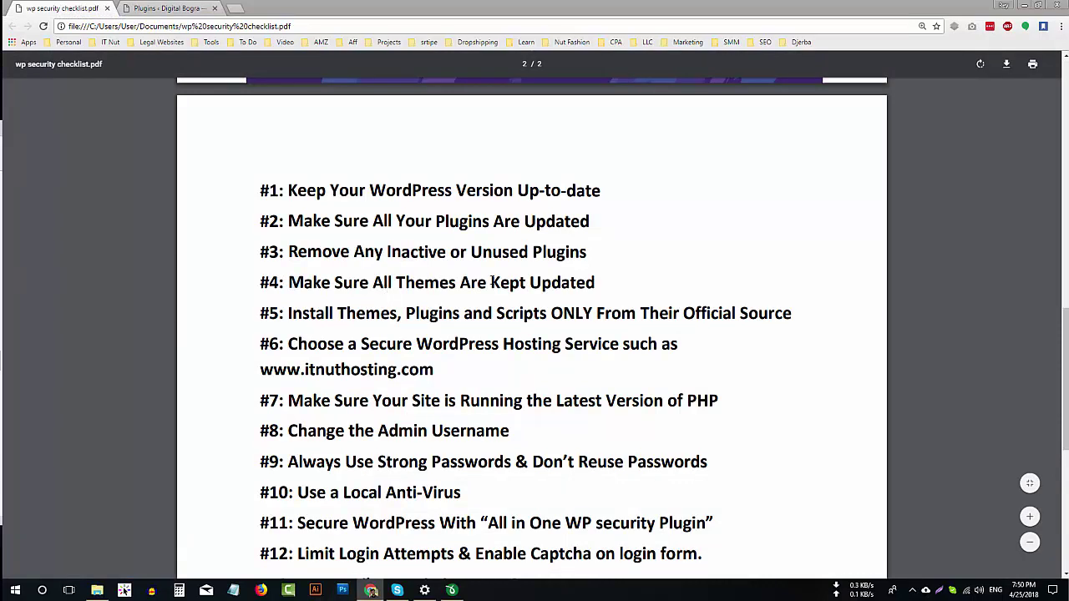
click(206, 7)
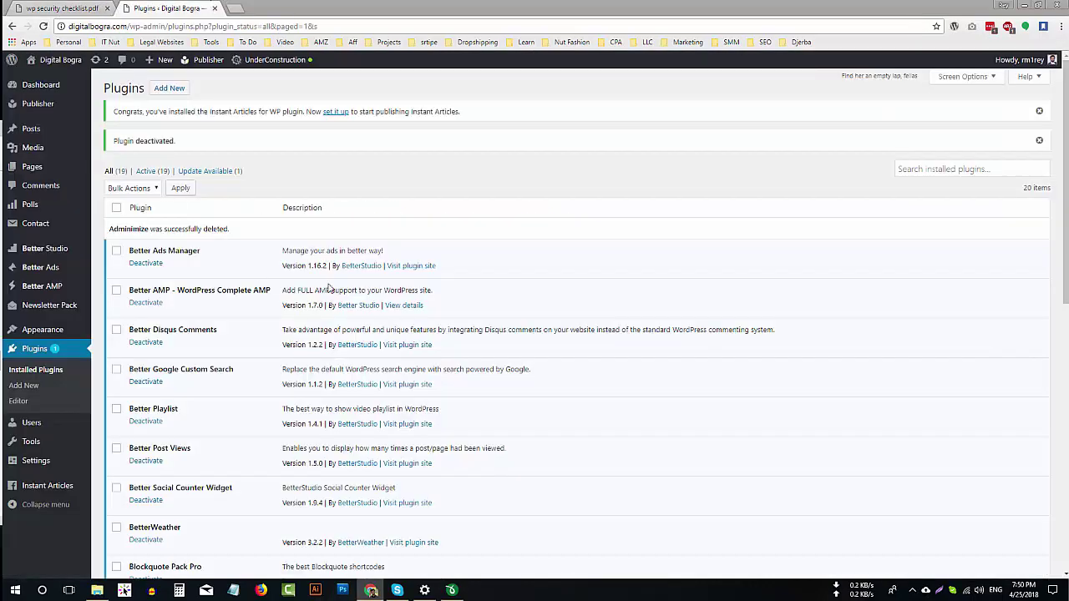
Update the Twenty Seventeen theme from Appearance > Themes, then bring the checklist PDF forward.
mouse_move(71, 333)
click(109, 334)
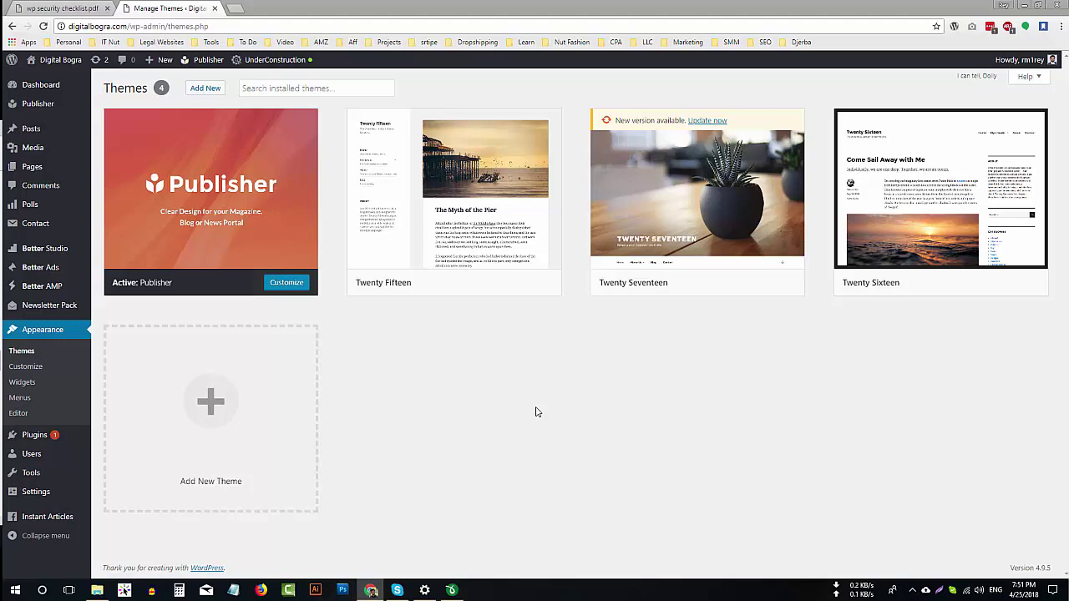
mouse_move(679, 222)
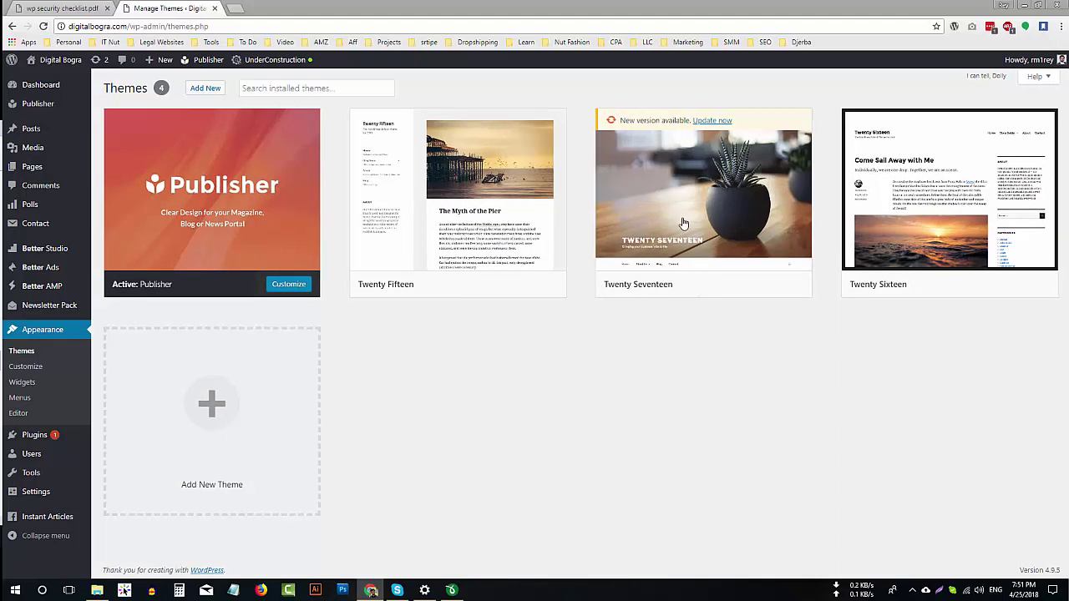
click(707, 121)
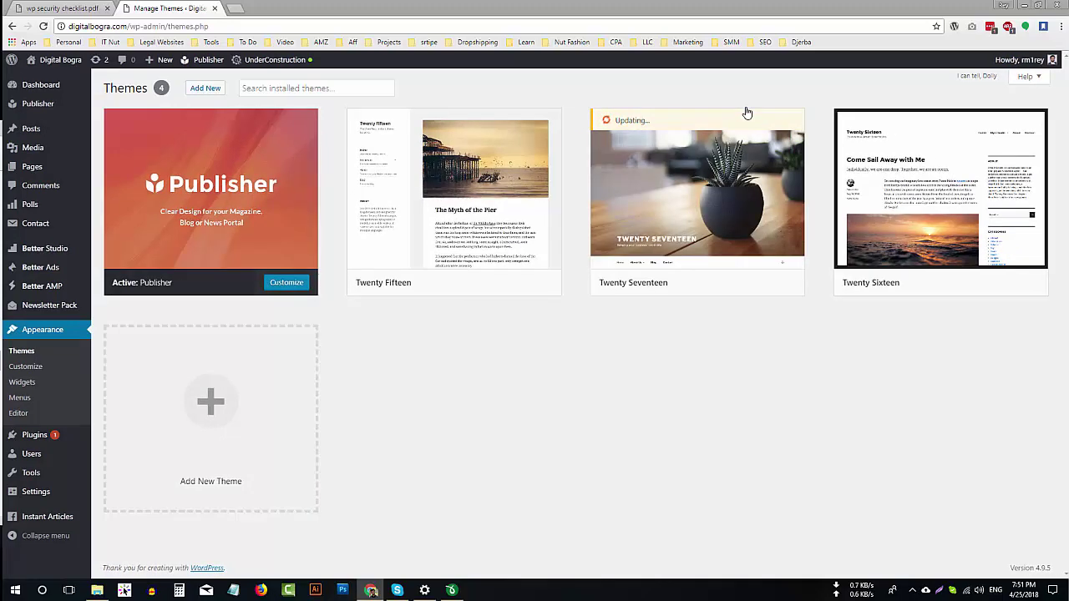
key(ctrl+Tab)
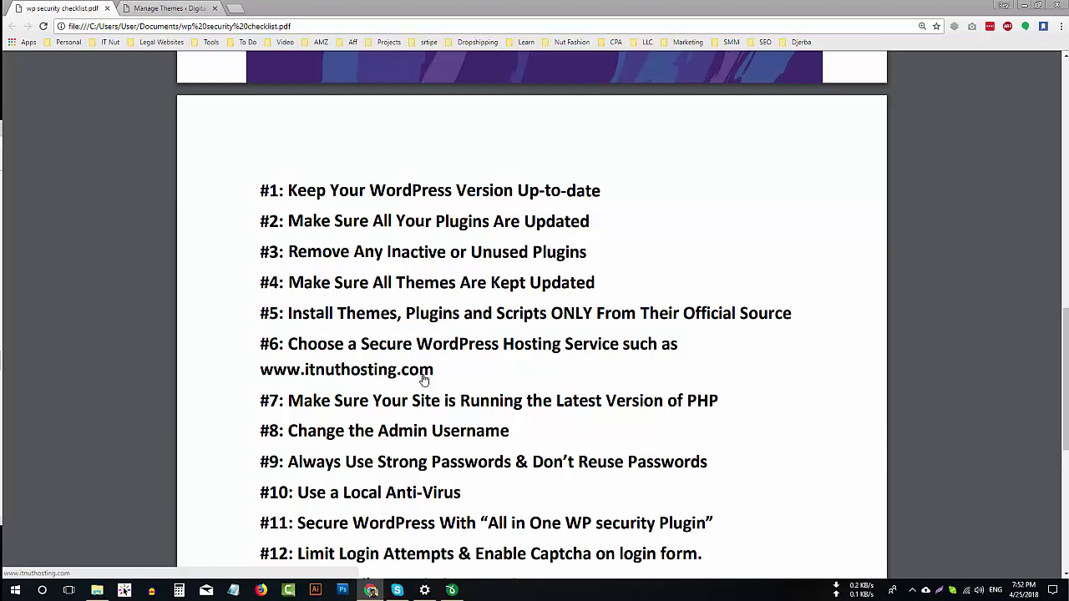
Scroll the checklist down to items #13–#16, then go back to the Manage Themes page.
scroll(414, 319, down, 2)
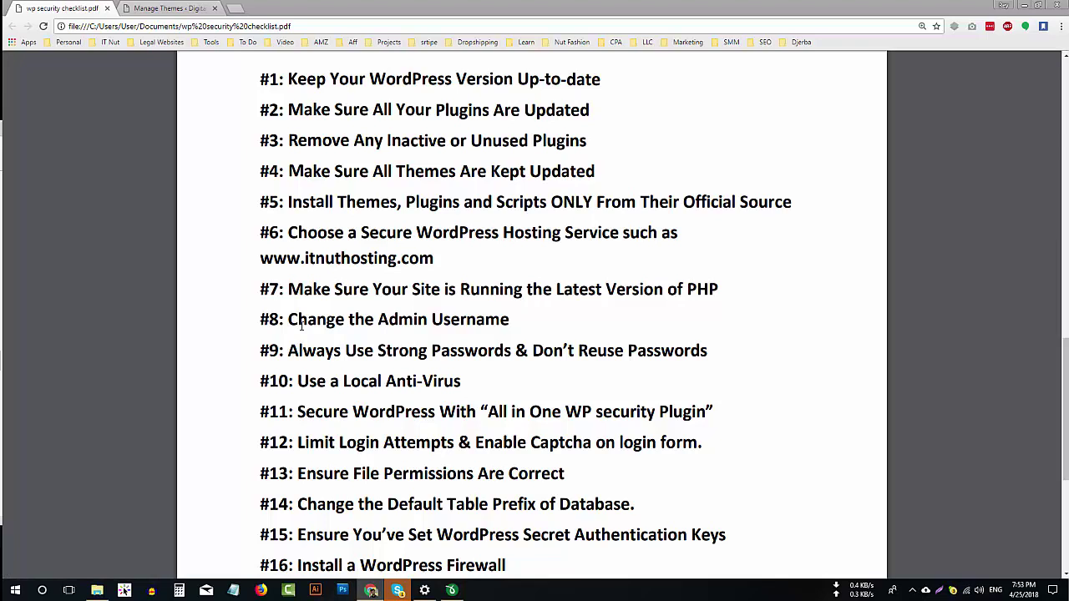
click(167, 8)
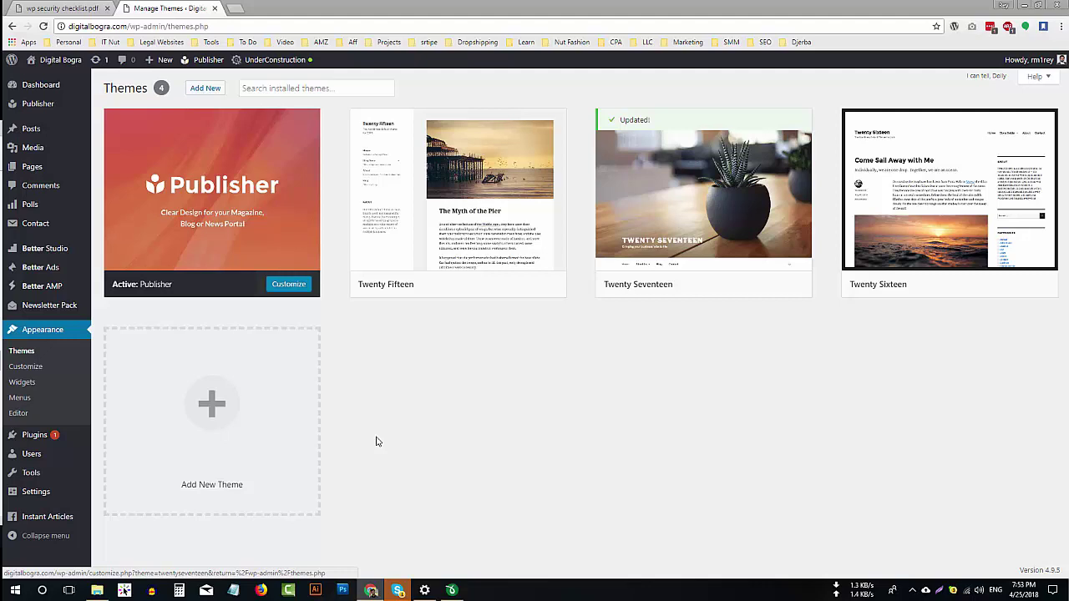
Note a sample admin username and weak password in a new Notepad file, then minimize it.
click(233, 590)
text(admin )
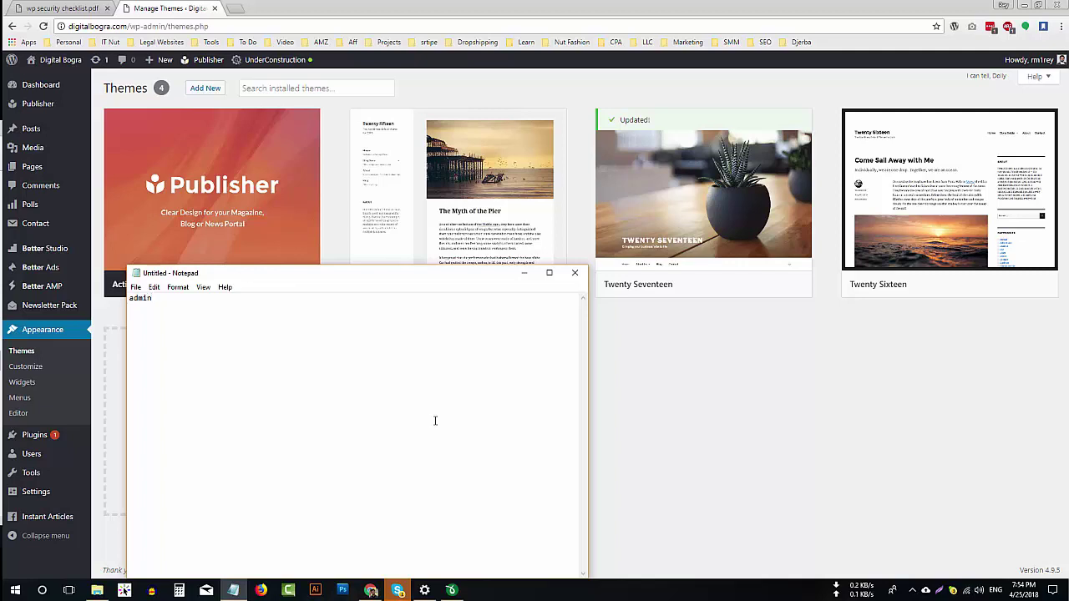
text(admin123)
double_click(159, 298)
click(156, 299)
key(ctrl+a)
click(153, 299)
click(522, 276)
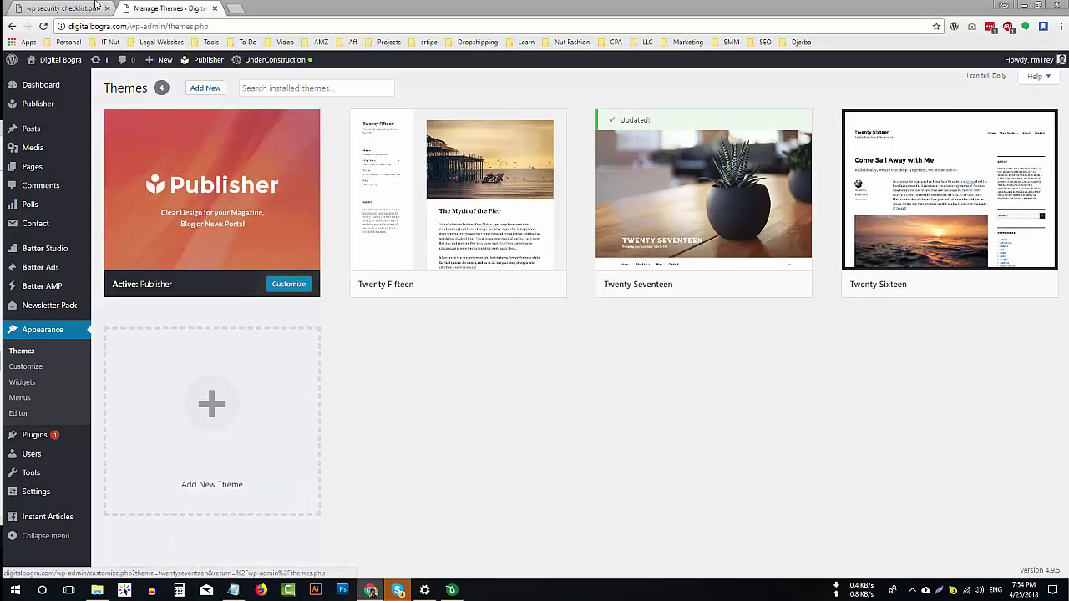
click(94, 8)
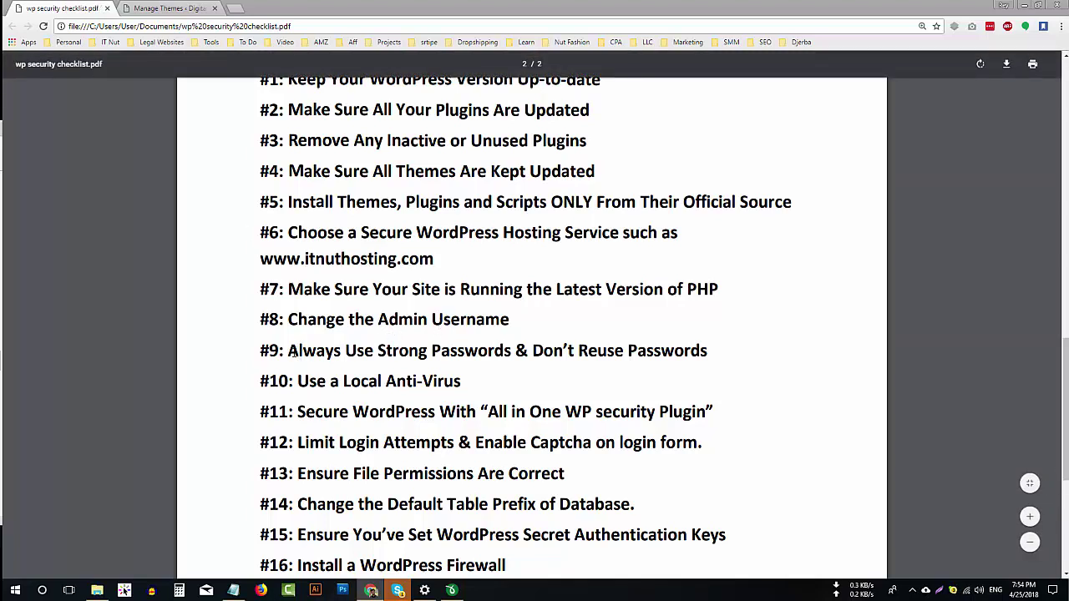
Mark checklist item #9 and generate a 12-character LastPass password including !%@# symbols.
drag(258, 351, 284, 354)
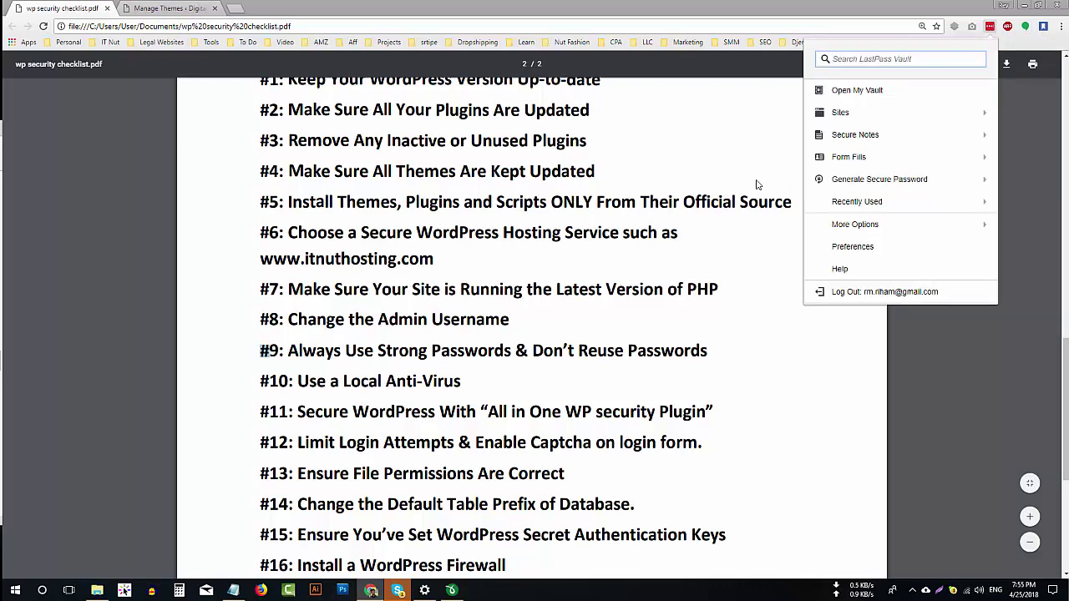
click(927, 181)
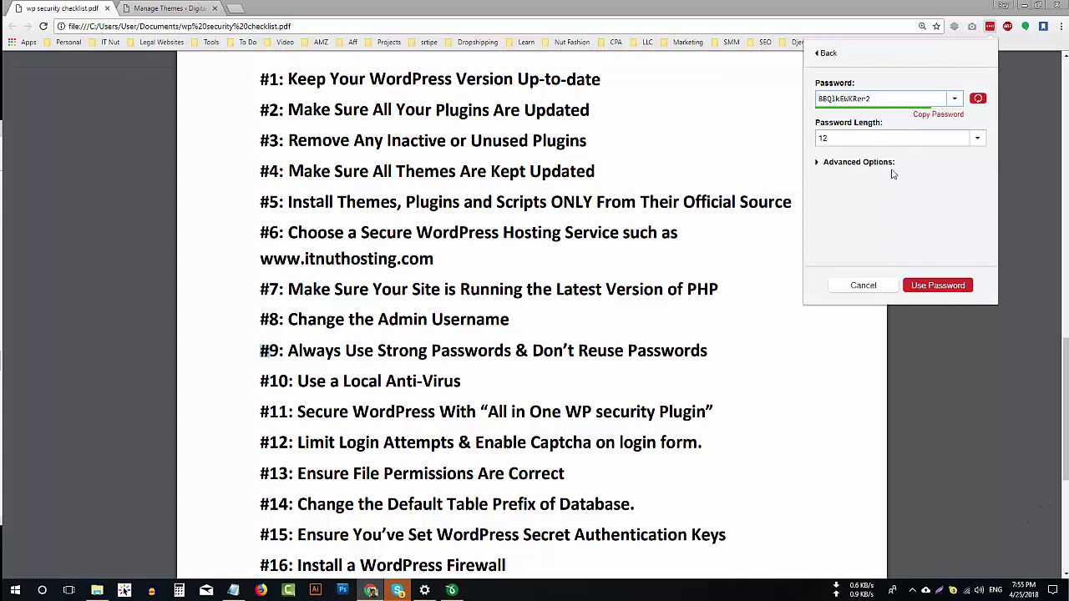
click(879, 163)
click(944, 217)
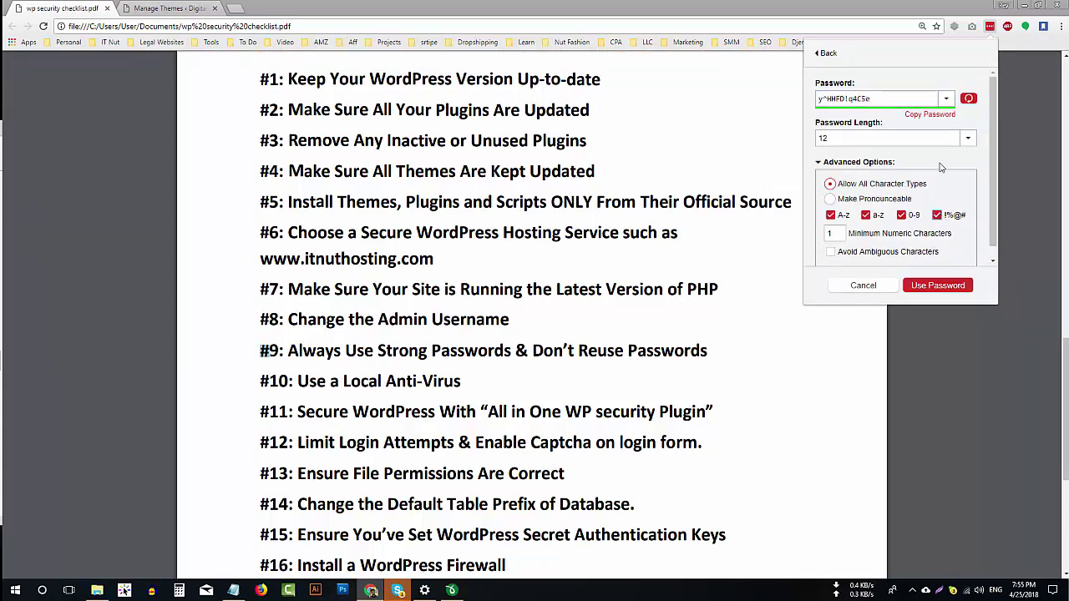
click(860, 99)
double_click(858, 99)
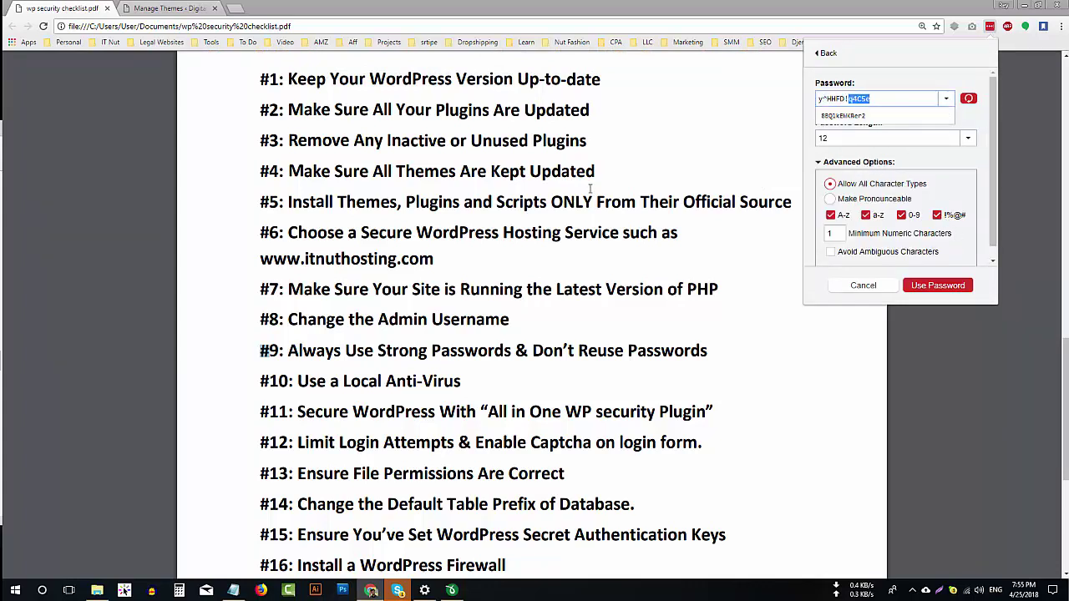
click(627, 243)
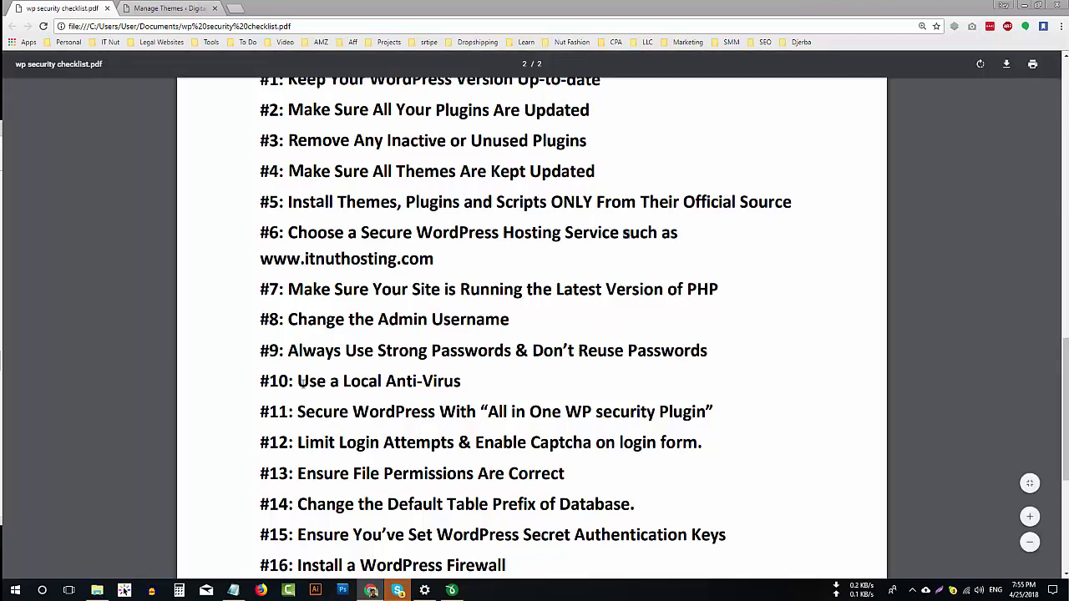
Highlight checklist item #10 and read items #11–#20 down to the end of the PDF.
drag(298, 381, 393, 392)
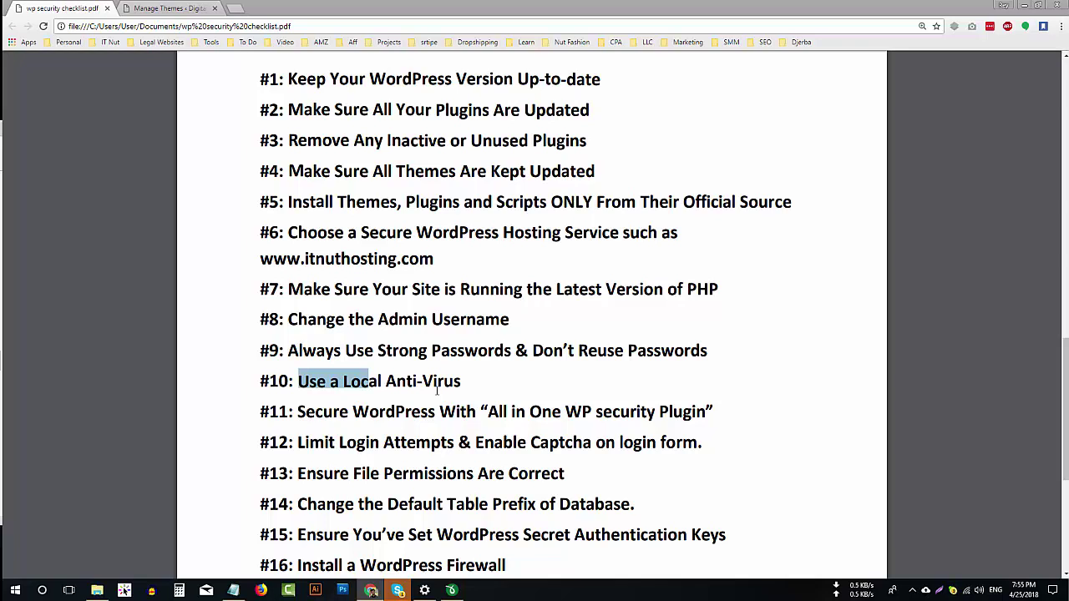
scroll(436, 390, down, 2)
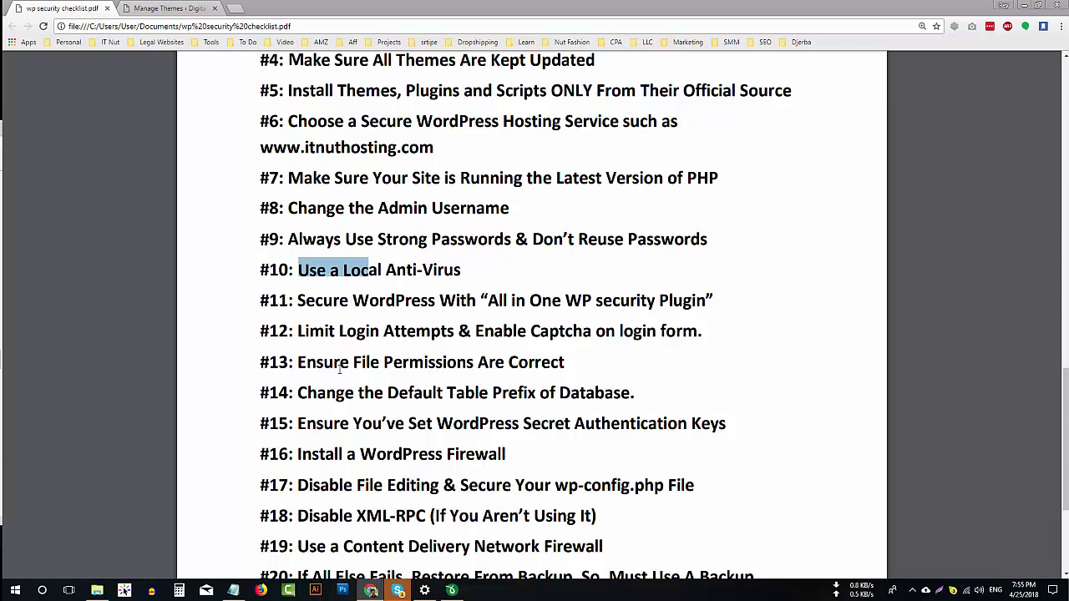
scroll(339, 368, up, 2)
drag(339, 367, 287, 137)
scroll(253, 174, up, 1)
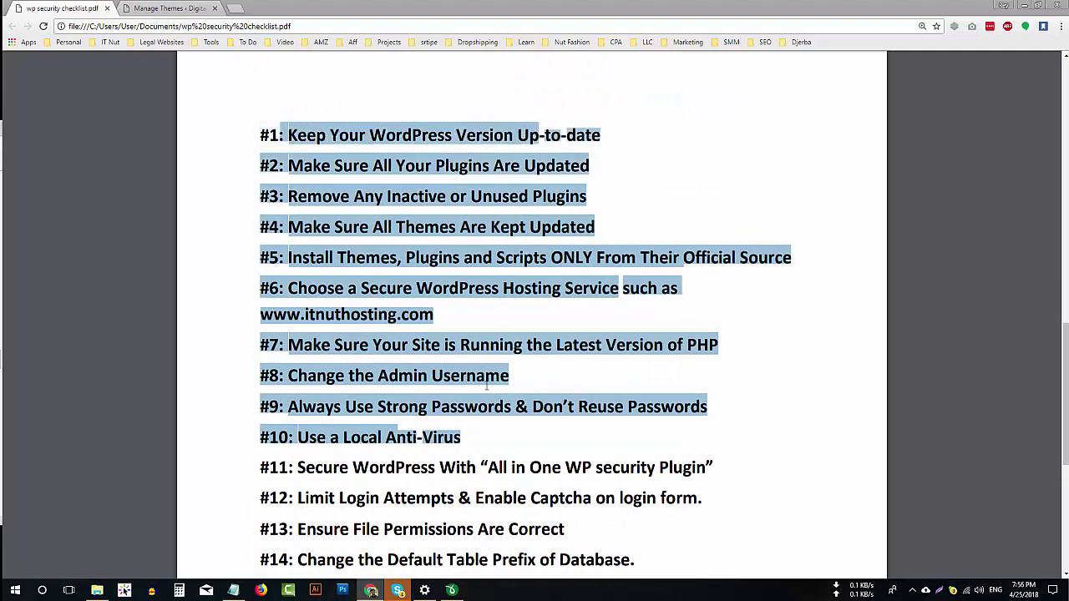
click(482, 406)
scroll(482, 407, down, 4)
drag(260, 247, 375, 504)
scroll(434, 474, down, 1)
scroll(434, 474, down, 1)
scroll(435, 476, up, 1)
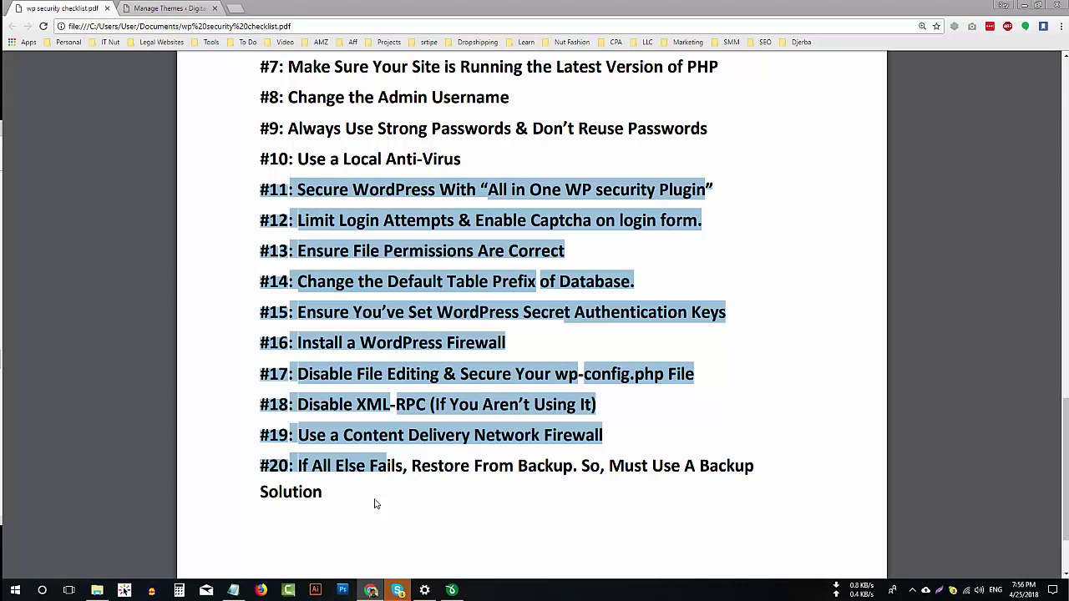
click(380, 502)
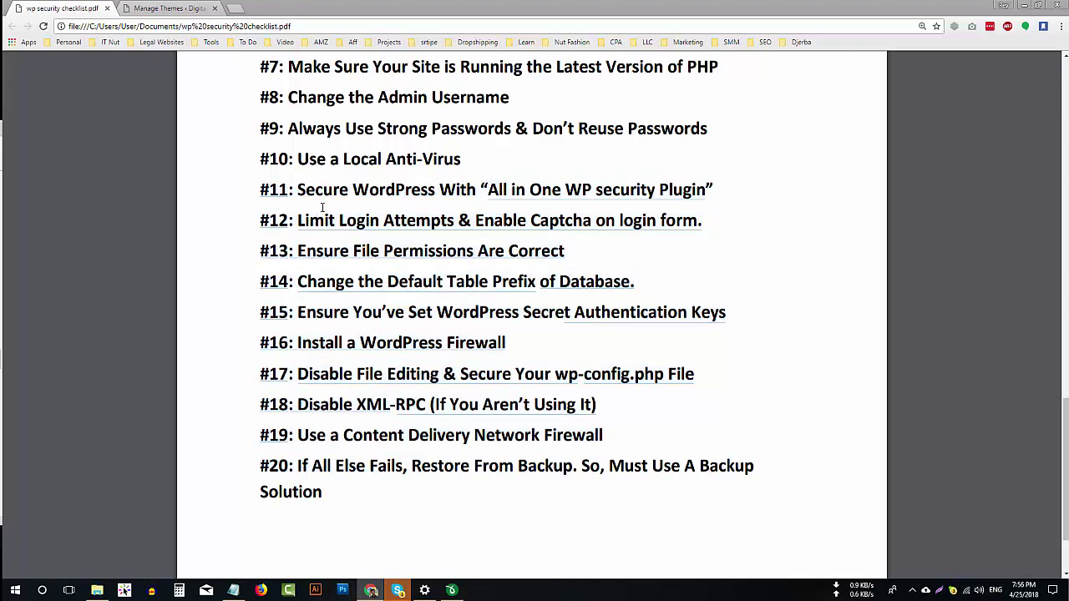
Select the plugin name 'All in One WP security' from item #11 and return to the WordPress admin.
drag(299, 189, 491, 190)
click(594, 186)
mouse_move(198, 62)
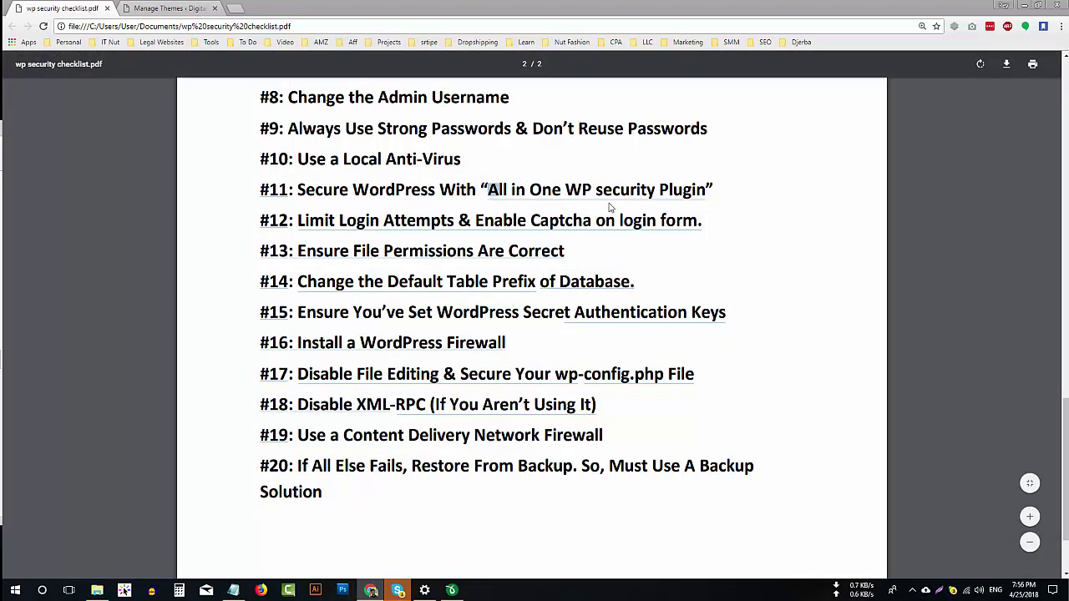
drag(487, 190, 656, 197)
key(ctrl+c)
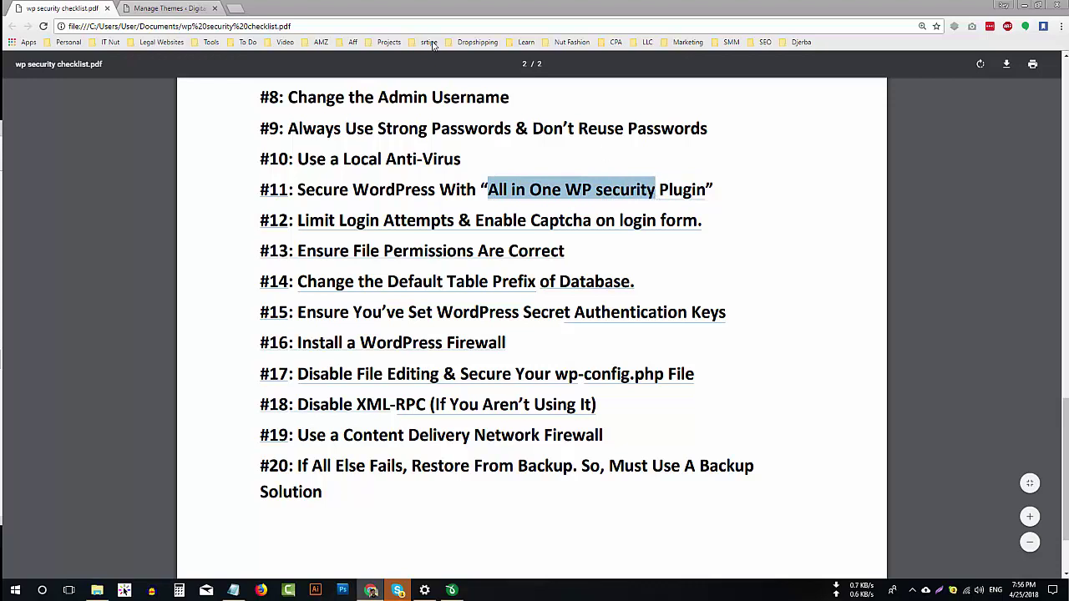
click(213, 6)
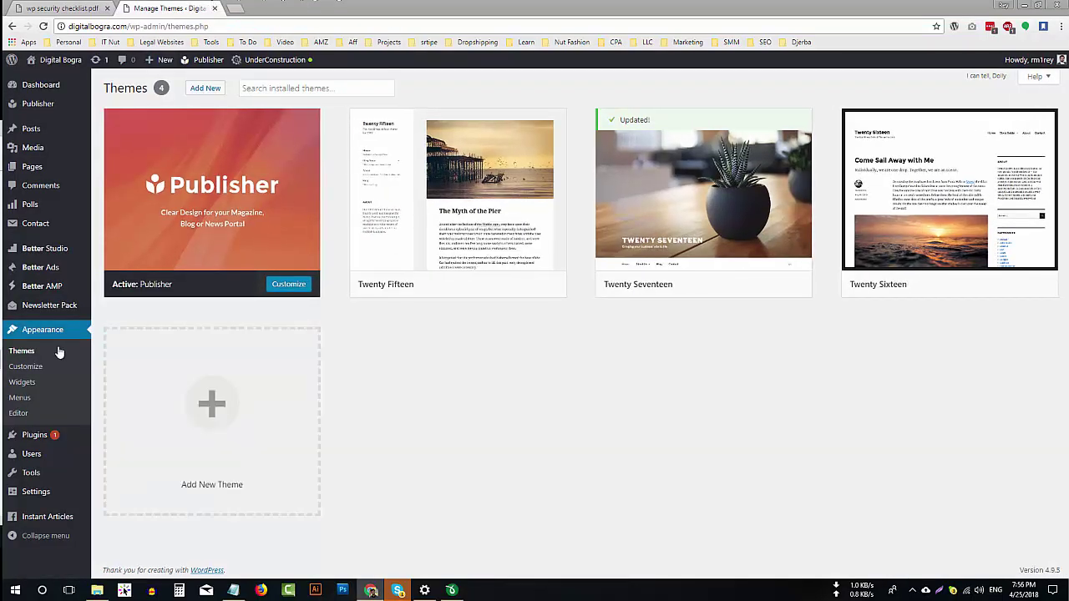
Search Plugins > Add New for 'All in One WP security', then install and activate it.
mouse_move(67, 441)
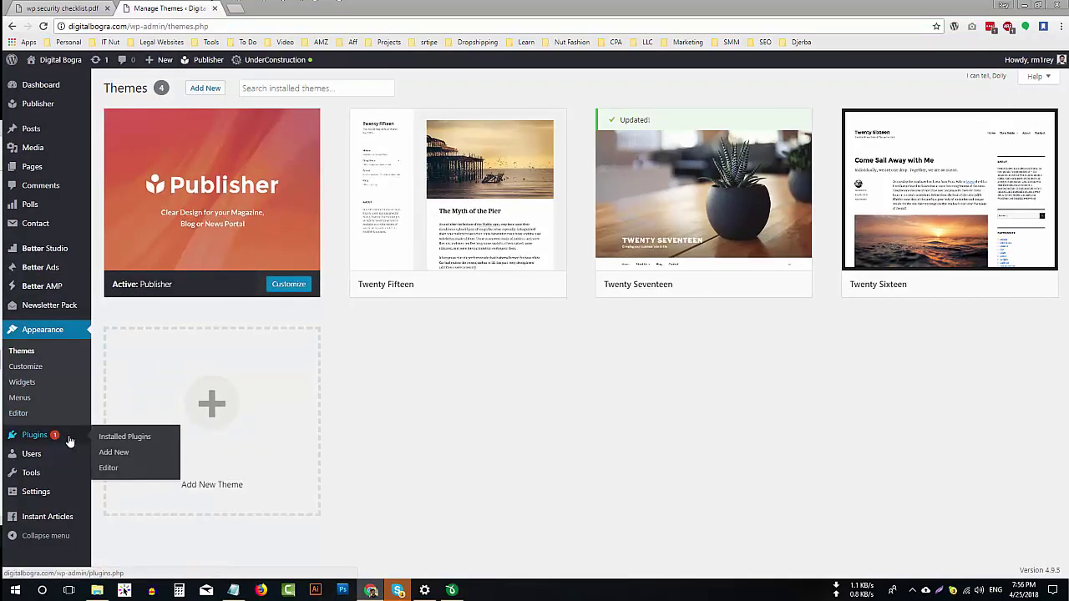
click(119, 453)
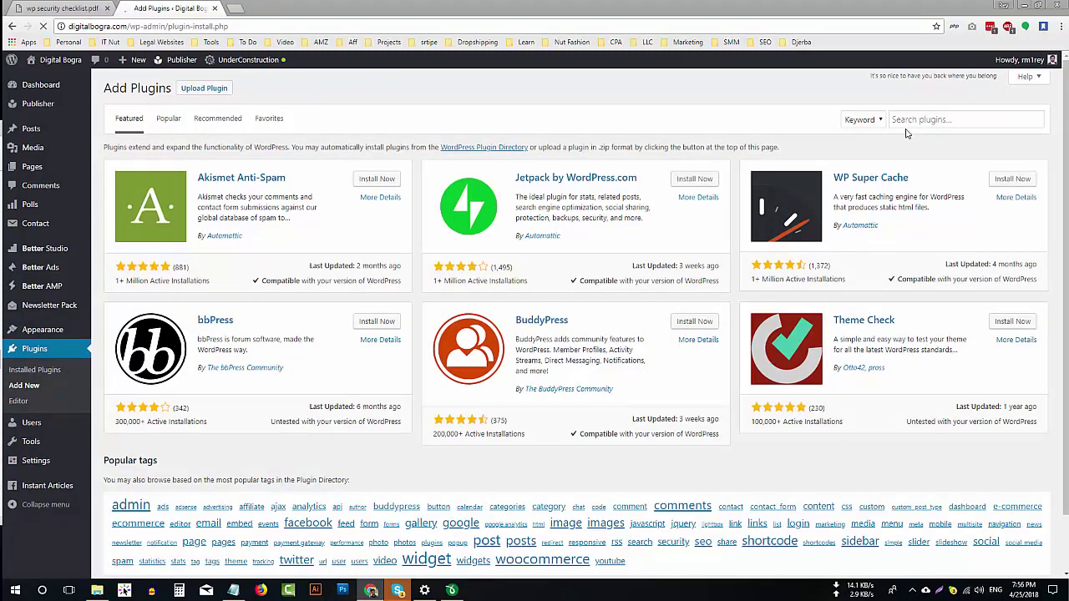
click(924, 119)
key(ctrl+v)
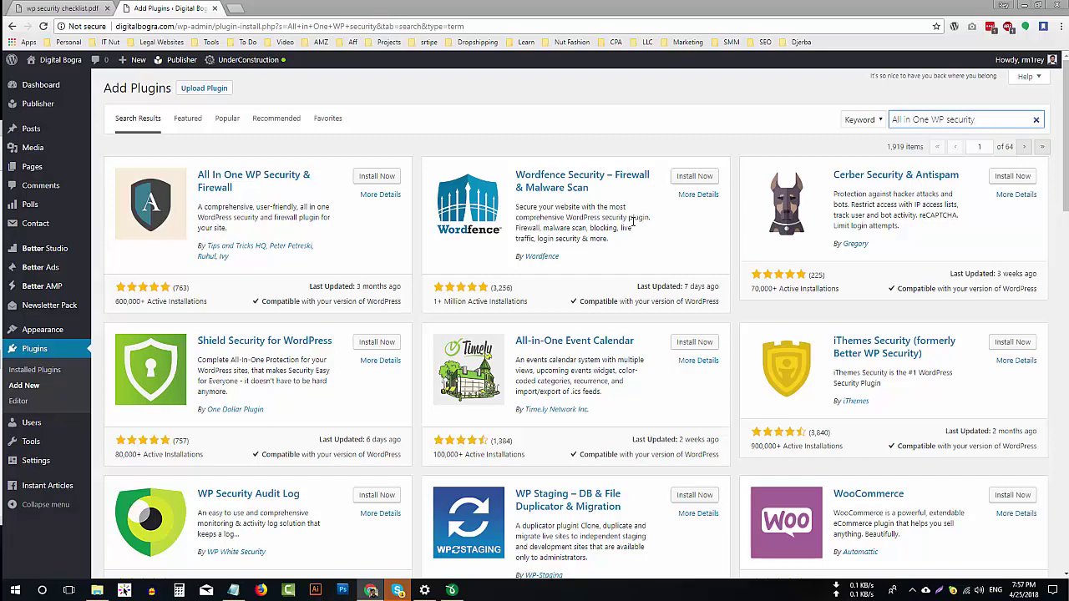
click(374, 177)
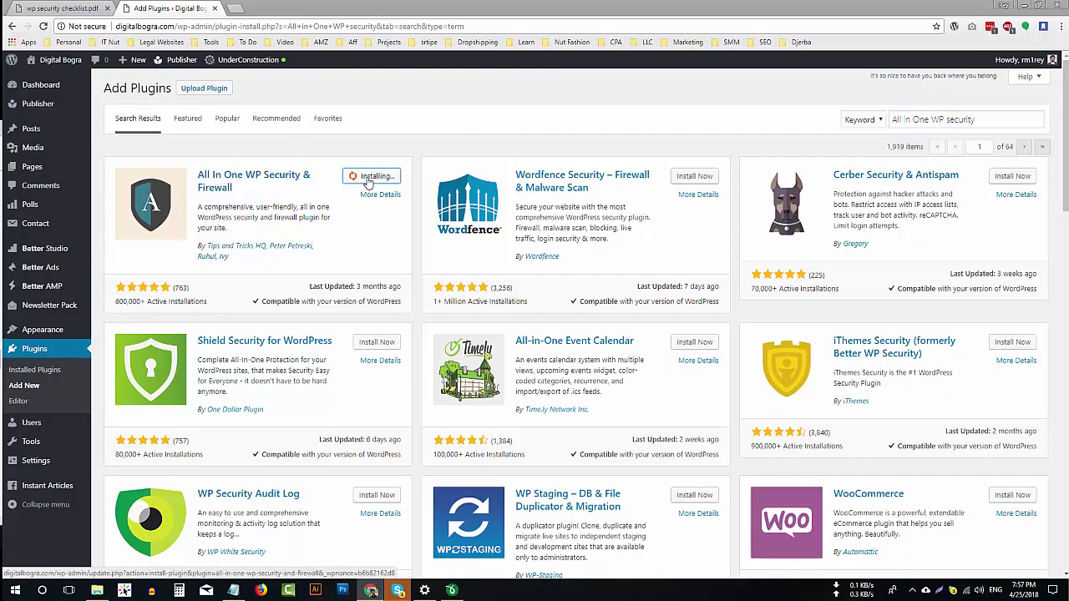
click(390, 177)
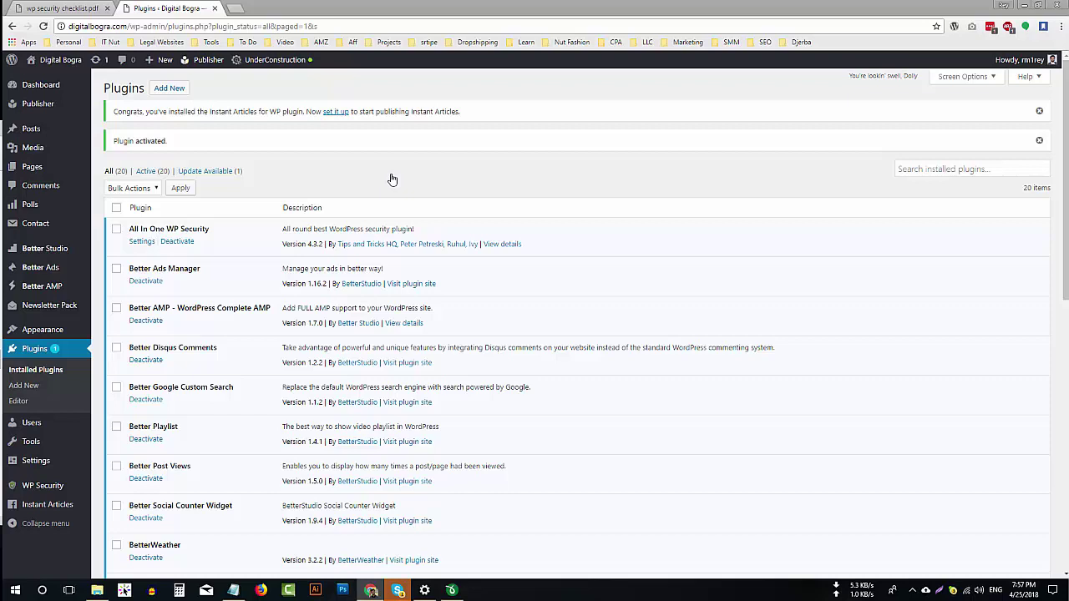
scroll(192, 430, down, 2)
mouse_move(48, 491)
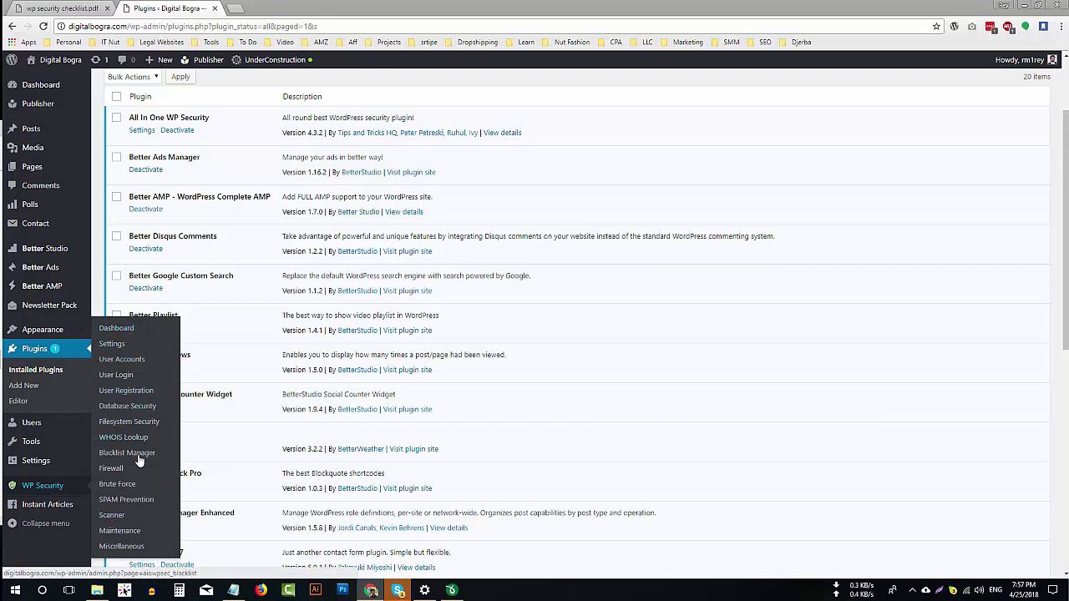
click(92, 7)
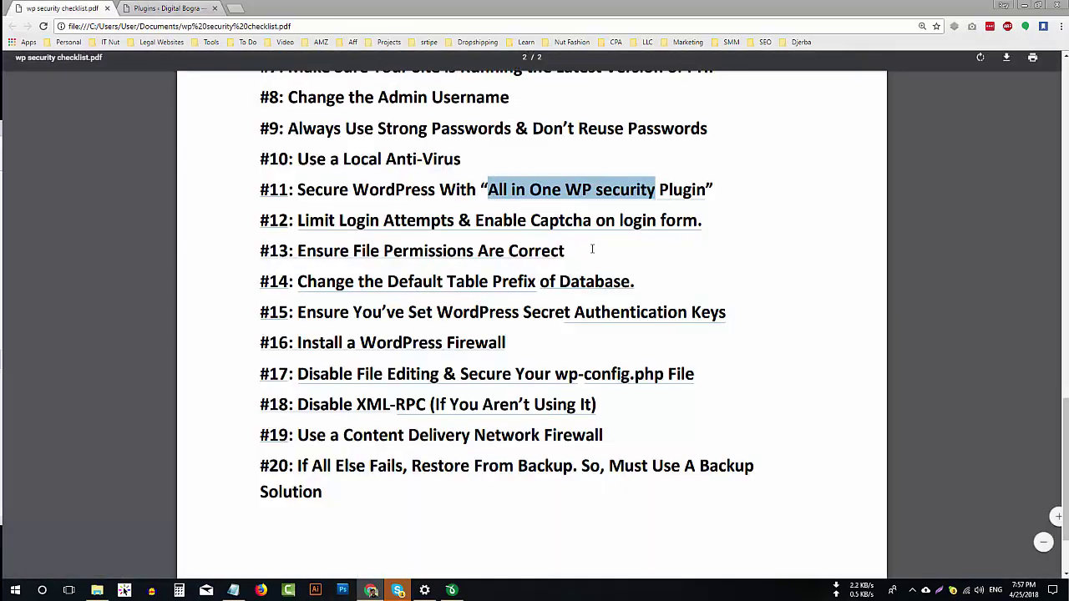
click(294, 219)
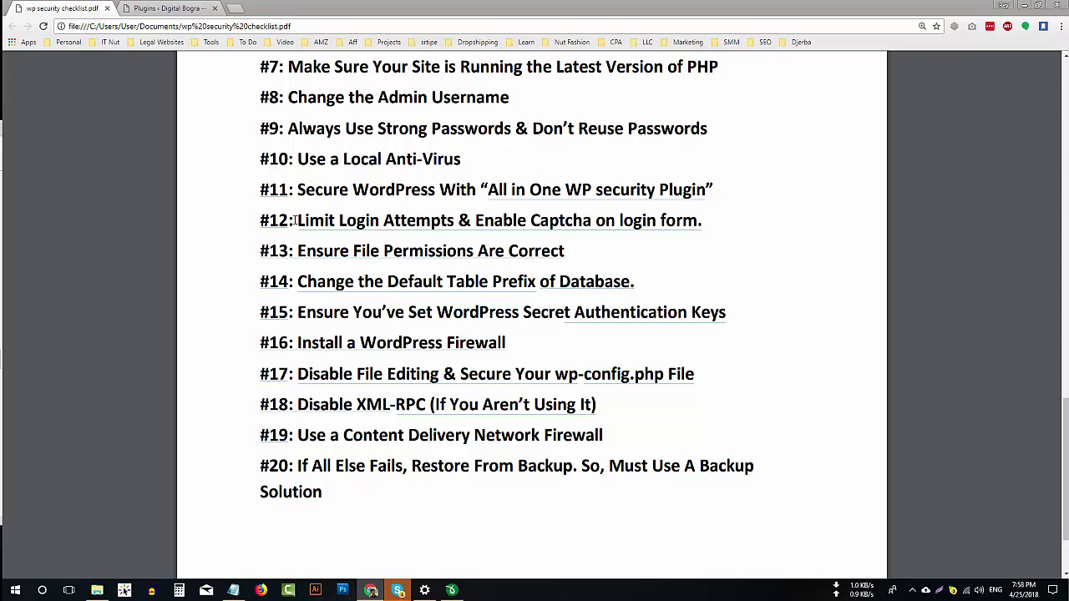
click(191, 5)
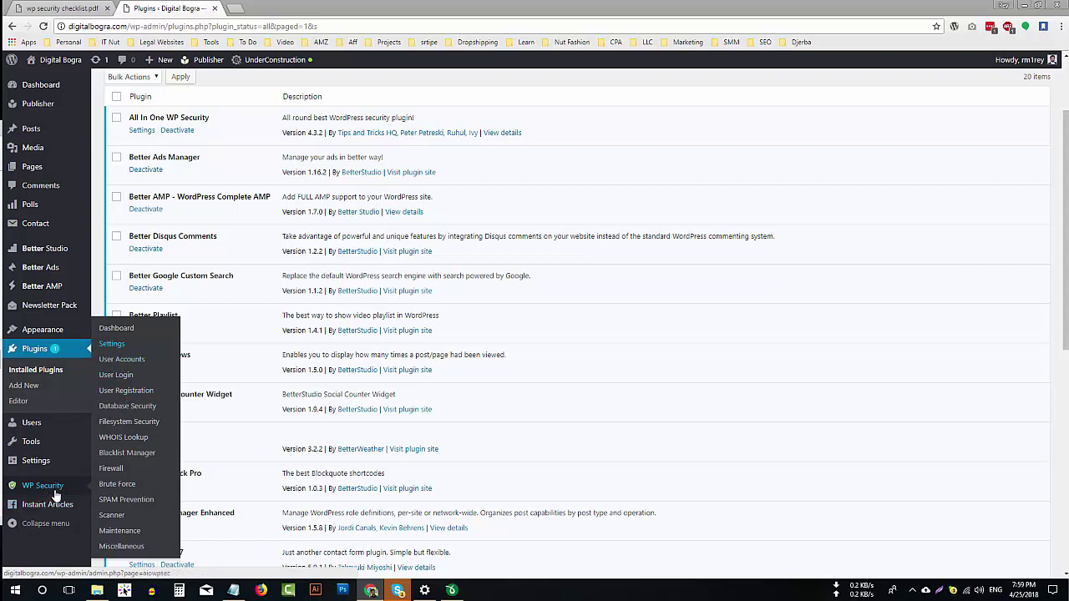
Enable login lockdown with max login attempts 5, lockout e-mail notification off, and save.
click(123, 379)
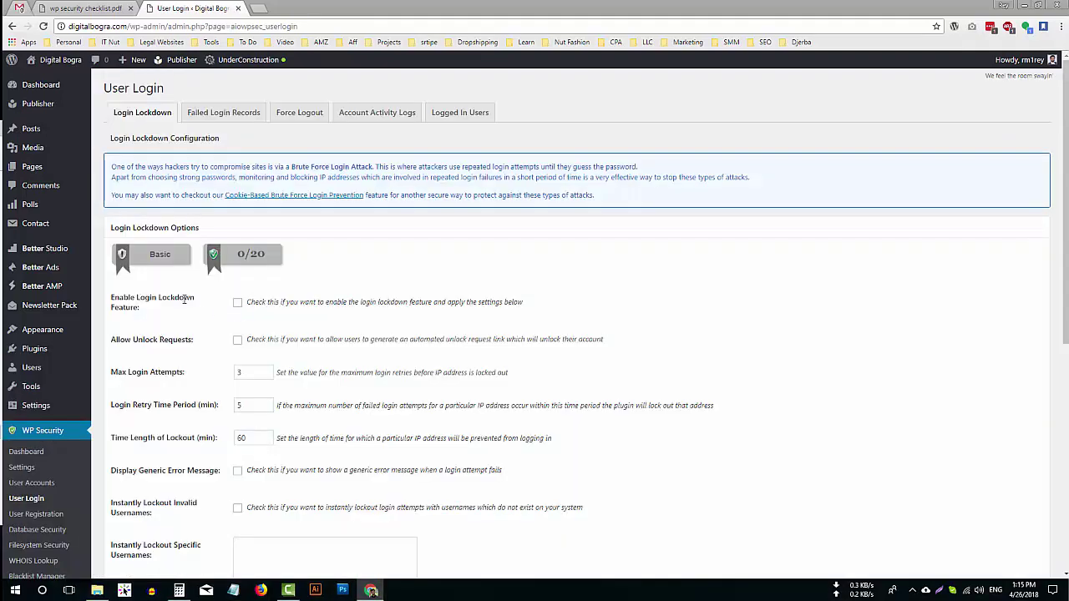
click(238, 304)
scroll(251, 344, down, 2)
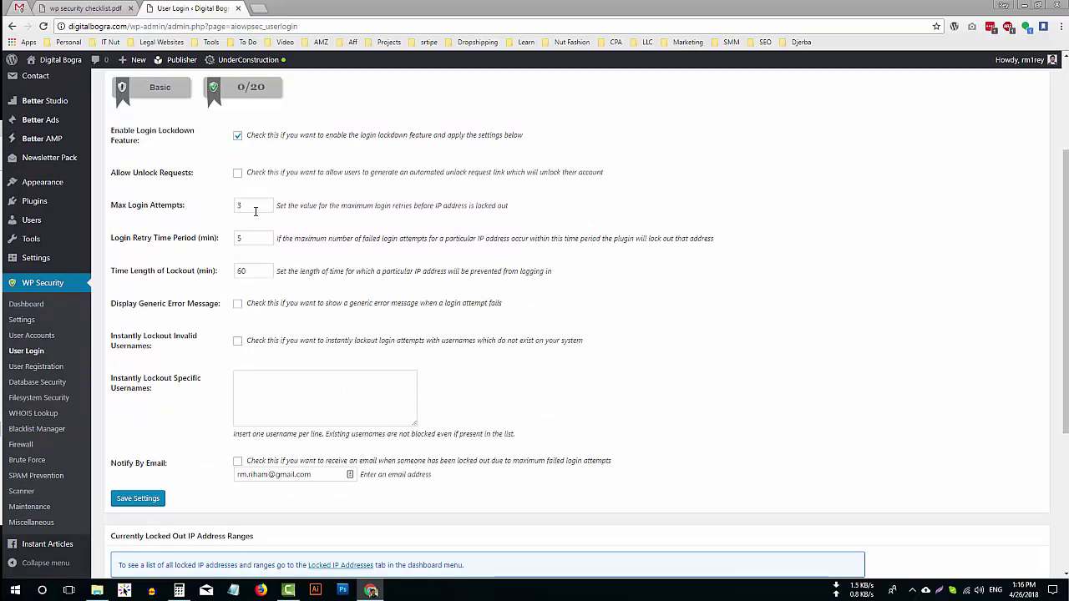
click(253, 209)
drag(253, 209, 200, 215)
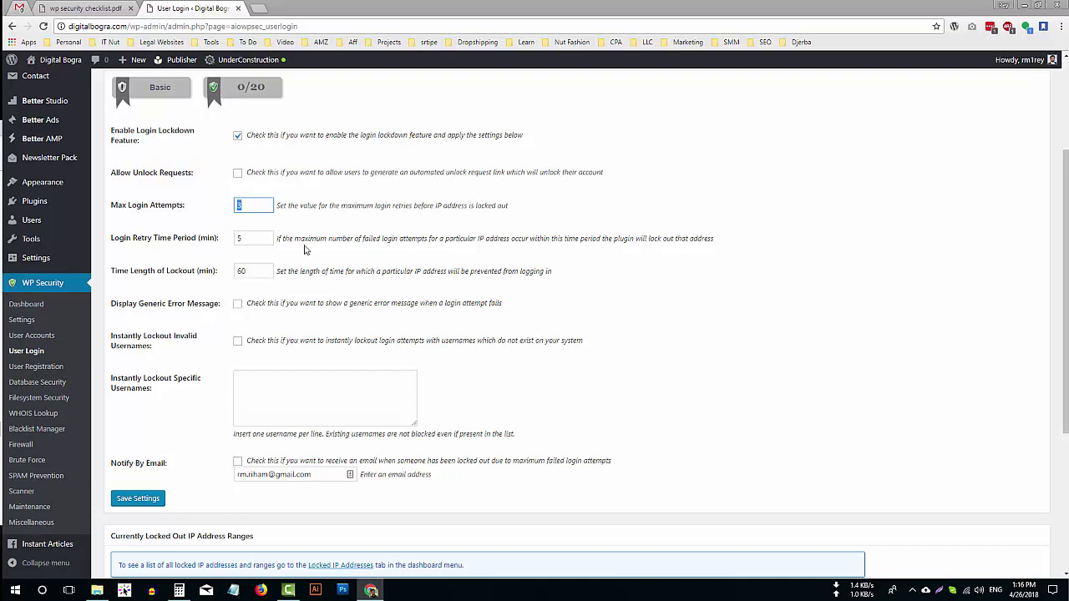
text(5)
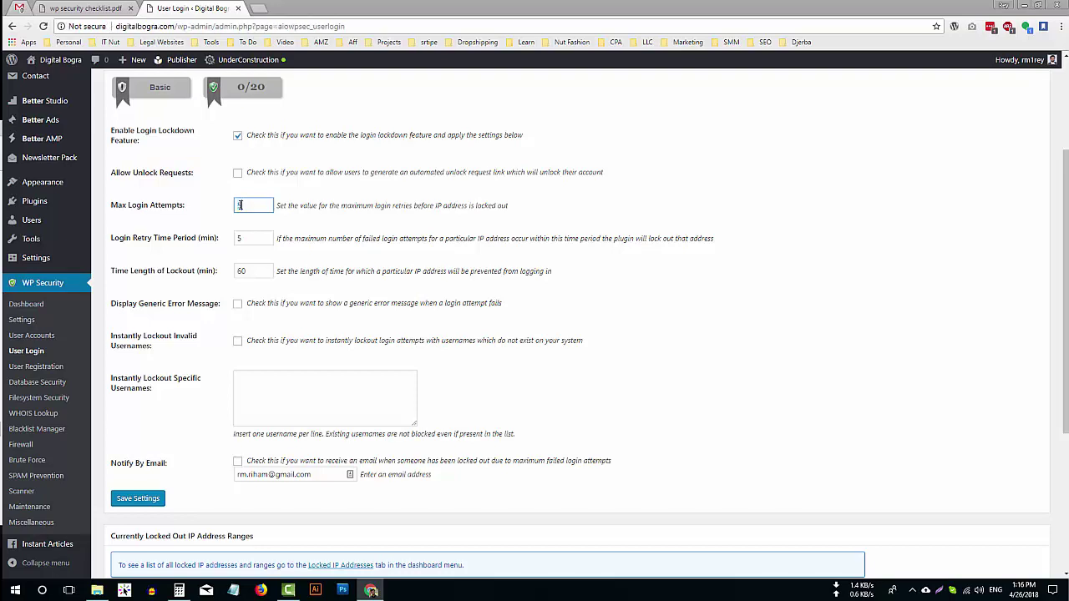
scroll(239, 205, down, 1)
click(238, 405)
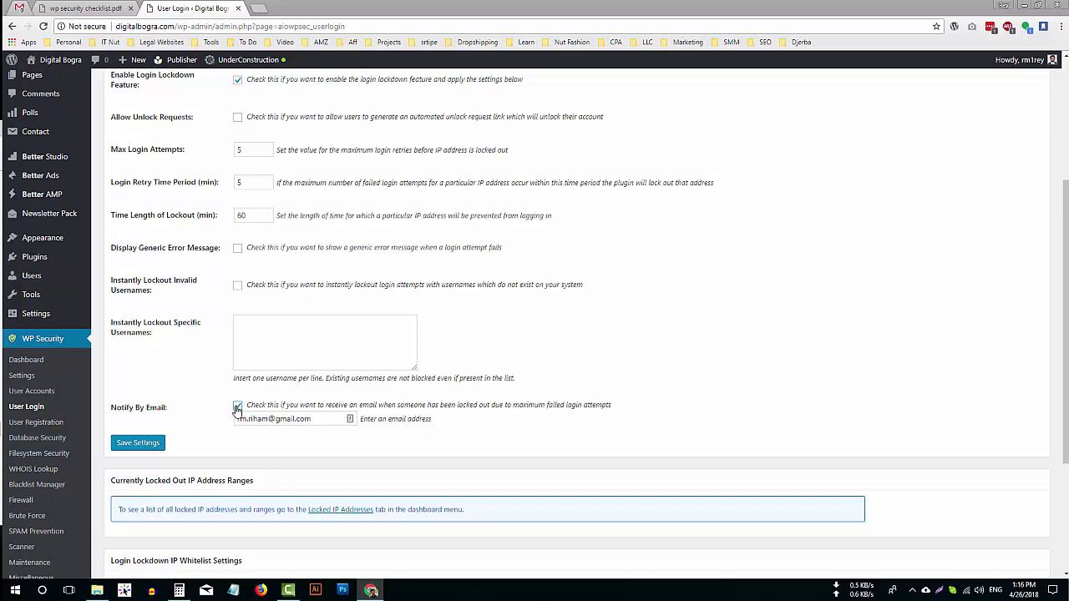
click(237, 406)
click(153, 446)
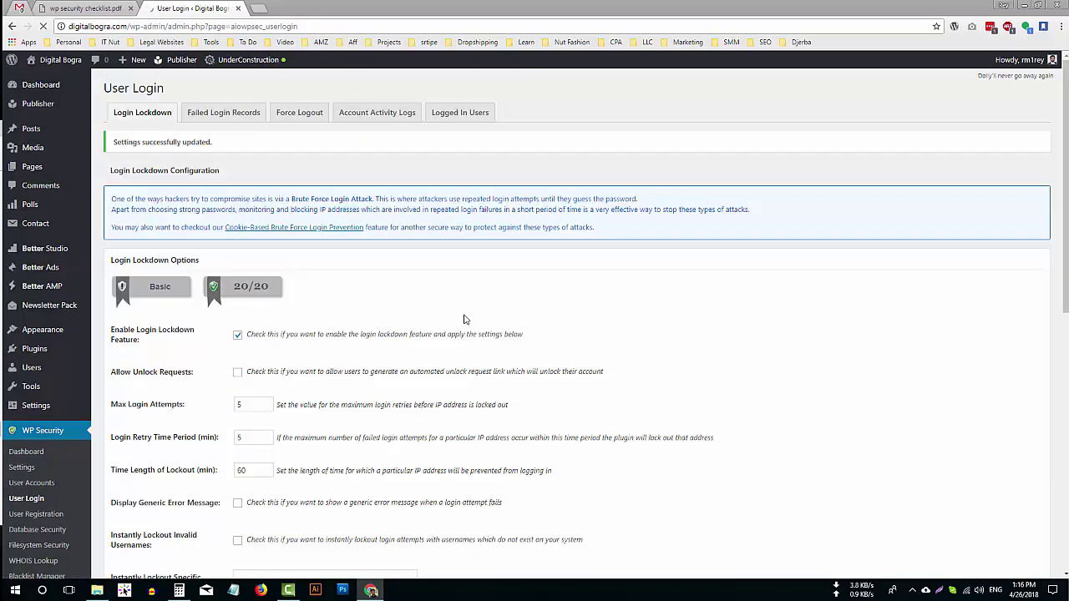
Enable the Login Lockdown IP Whitelist option.
scroll(468, 326, down, 5)
scroll(475, 332, down, 2)
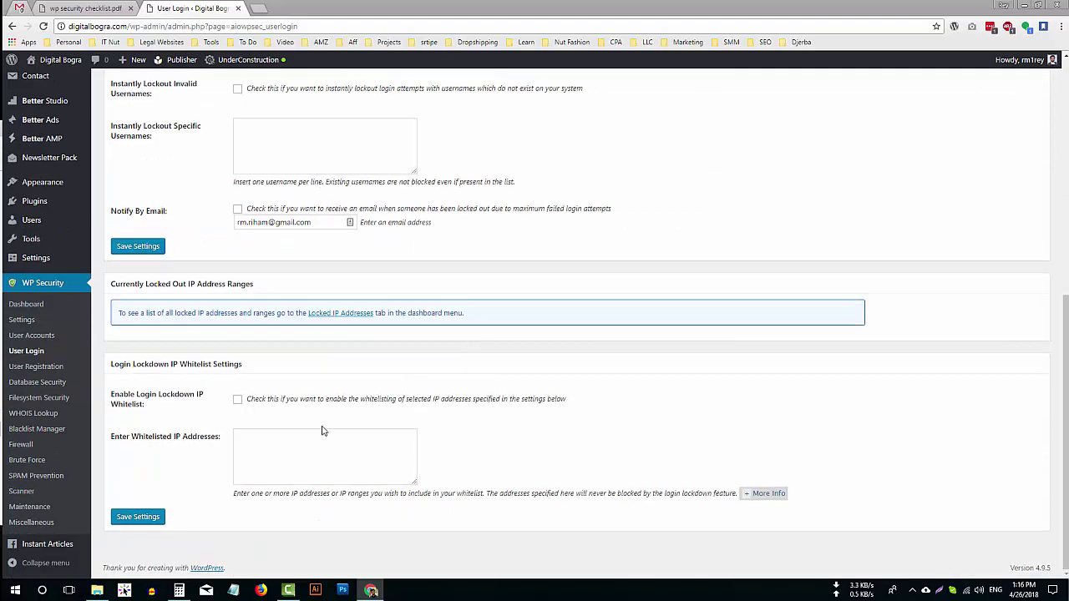
click(282, 458)
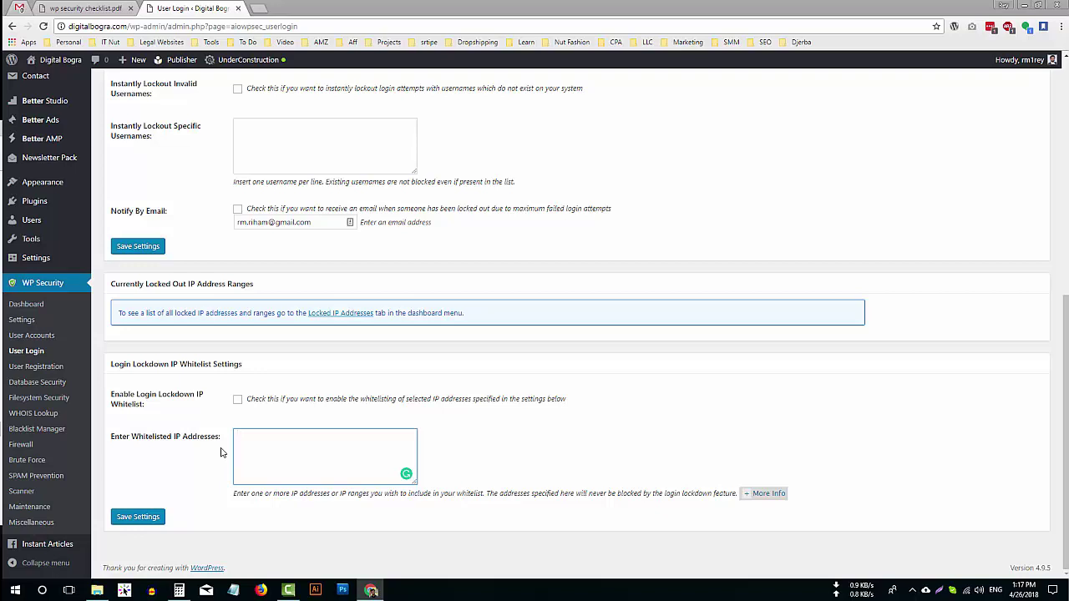
click(238, 403)
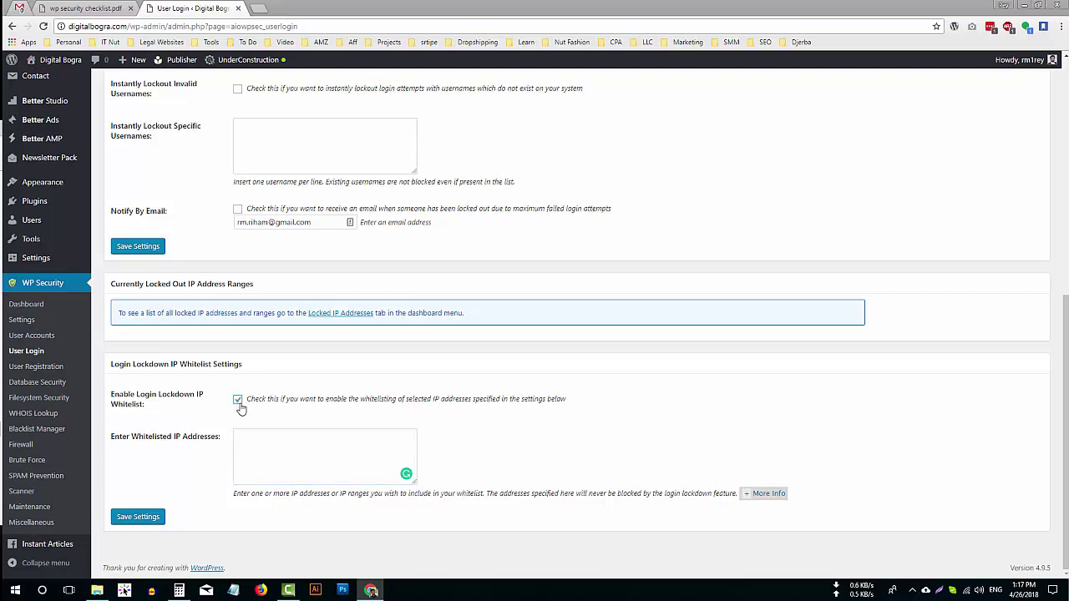
click(287, 459)
Find this computer's public IP with a 'my ip' search and paste it into Whitelisted IP Addresses.
click(264, 7)
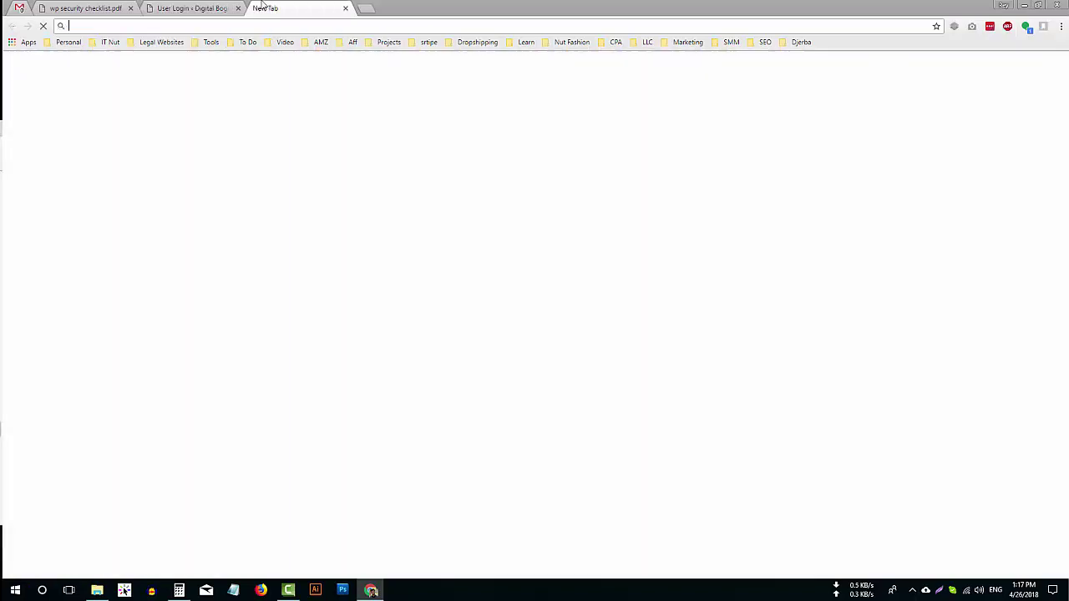
text(my ip)
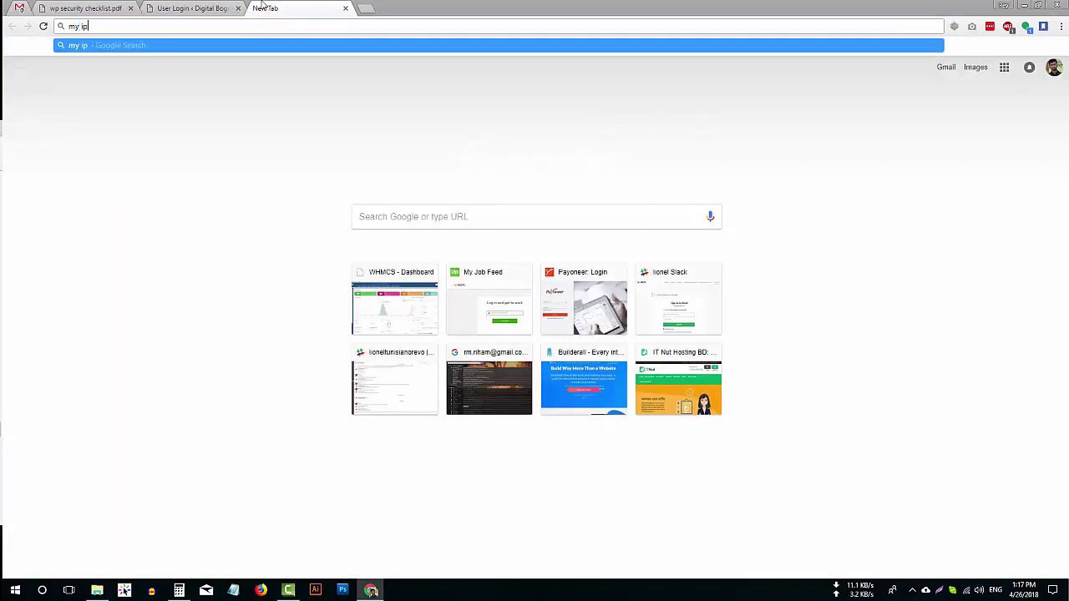
key(Return)
double_click(142, 167)
key(ctrl+c)
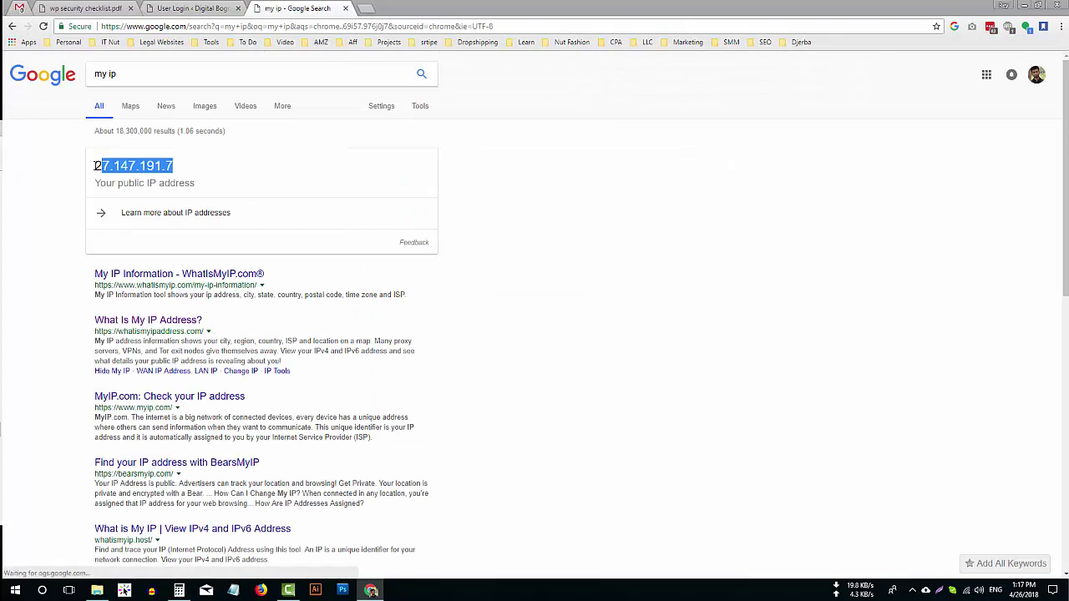
click(209, 6)
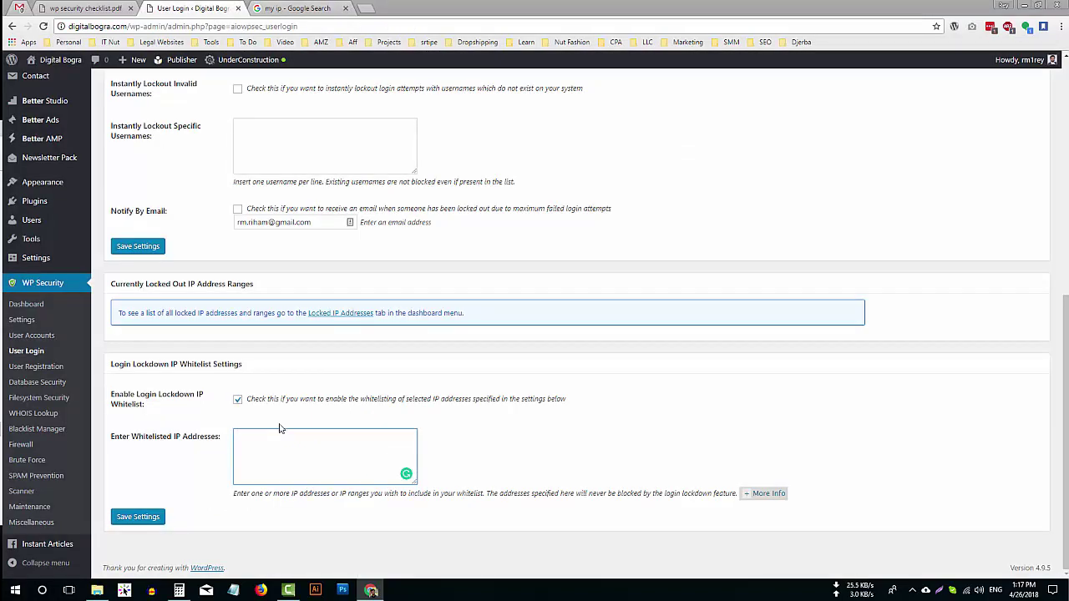
click(282, 448)
key(ctrl+v)
key(Return)
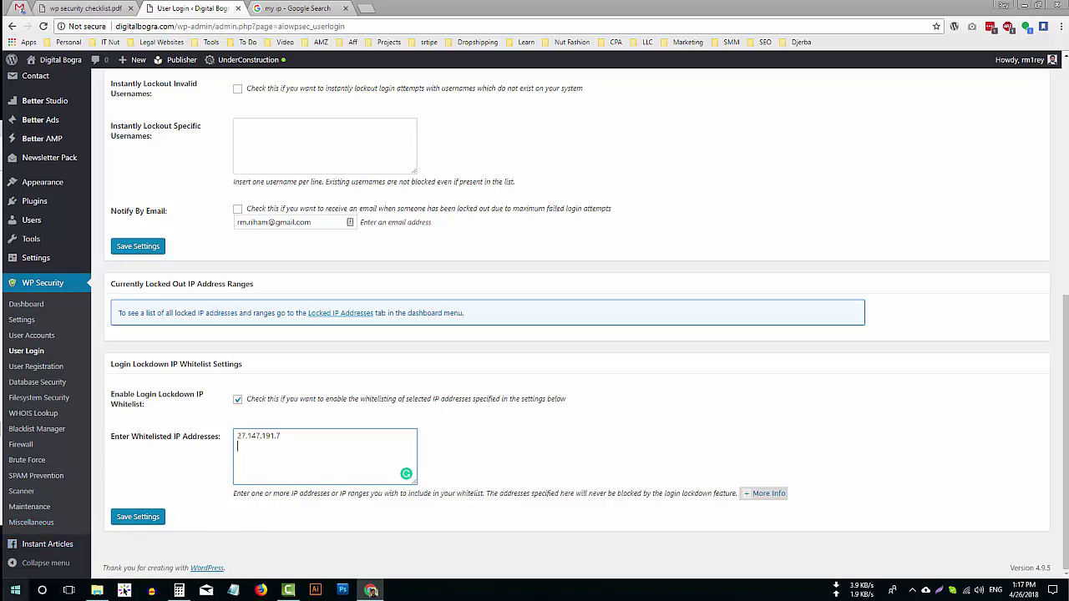
click(15, 590)
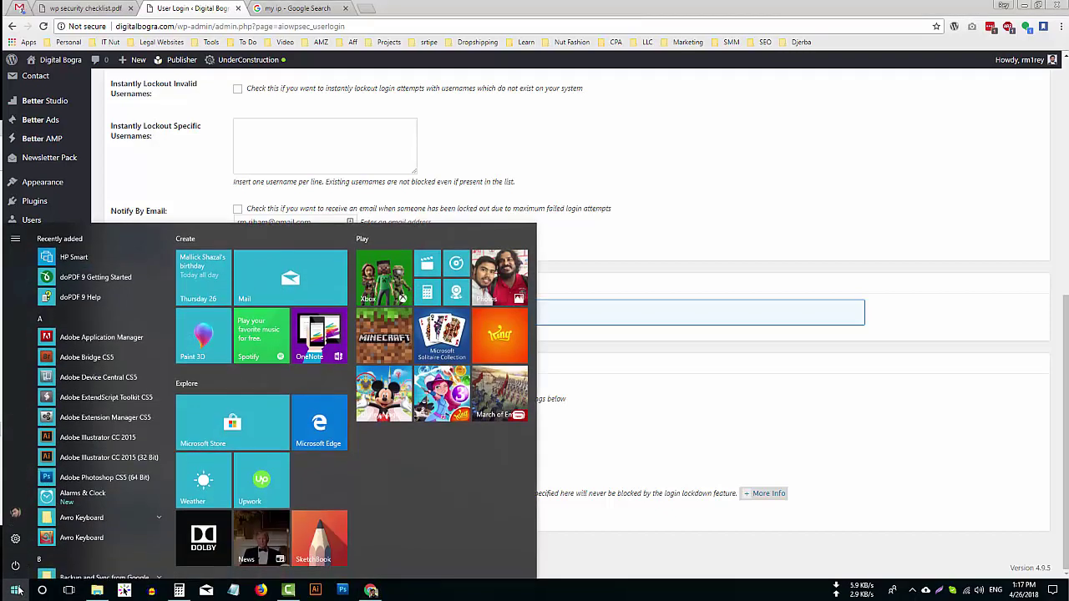
In Command Prompt, run ping digitalbogra.com to get the site's IP address.
text(cmd)
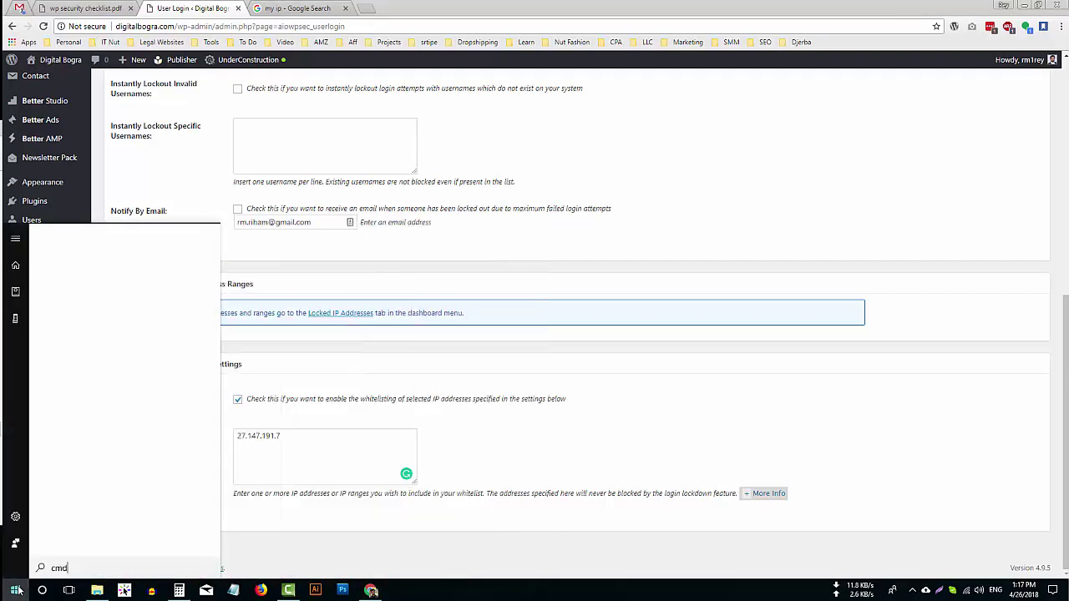
key(Return)
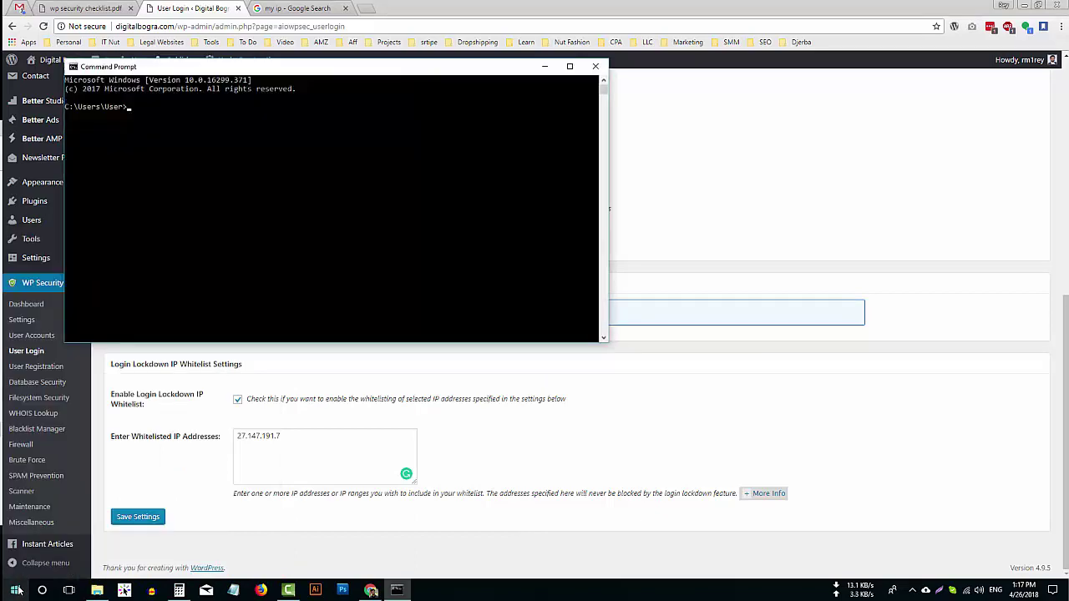
text(pin)
text(g digitalbogra.com)
key(Return)
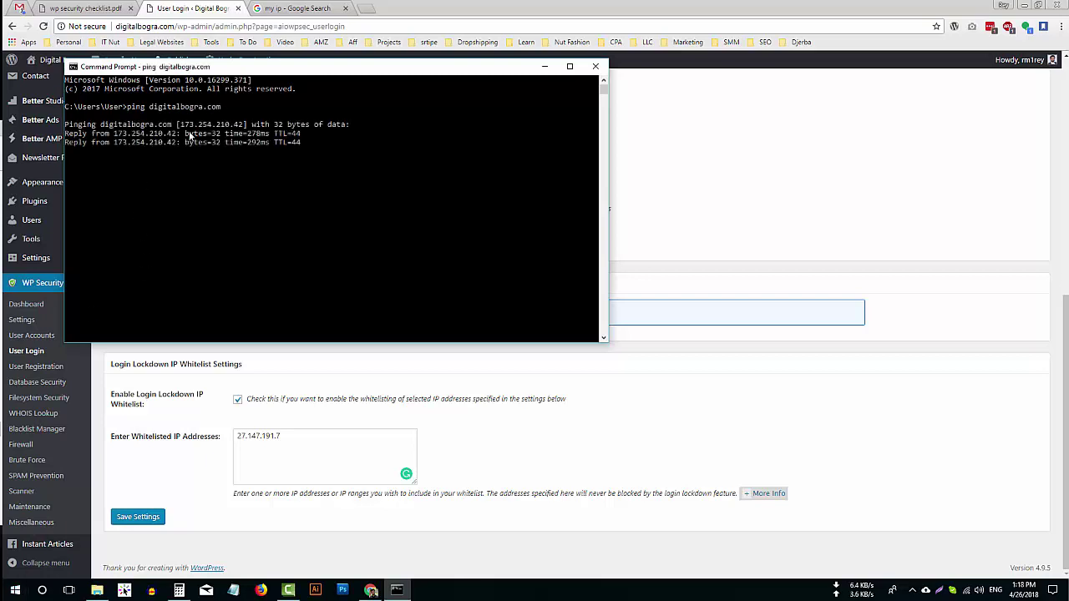
Note the returned IP 173.254.210.42 in a new Notepad window.
click(233, 590)
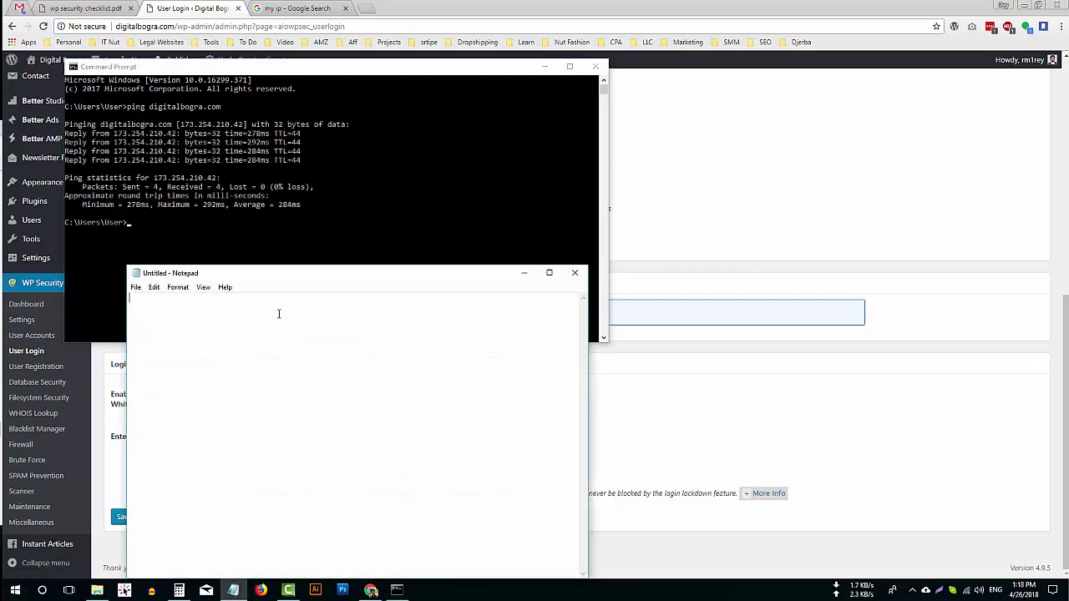
text(173.254.210.42)
key(ctrl+a)
key(ctrl+c)
Paste 173.254.210.42 as a second whitelisted IP address and save the User Login settings.
click(692, 429)
click(305, 468)
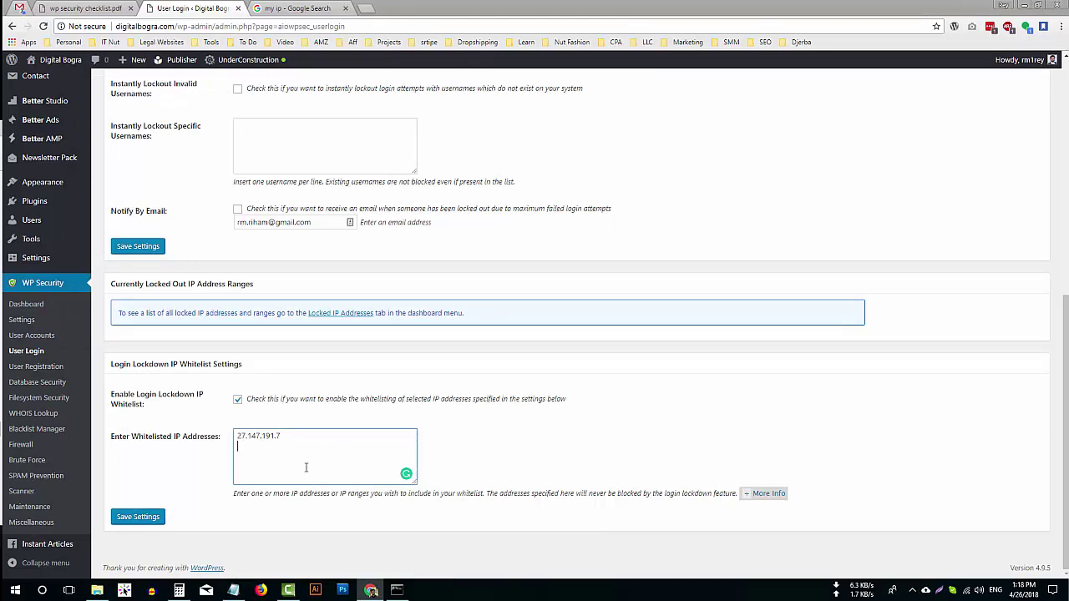
key(ctrl+v)
click(149, 516)
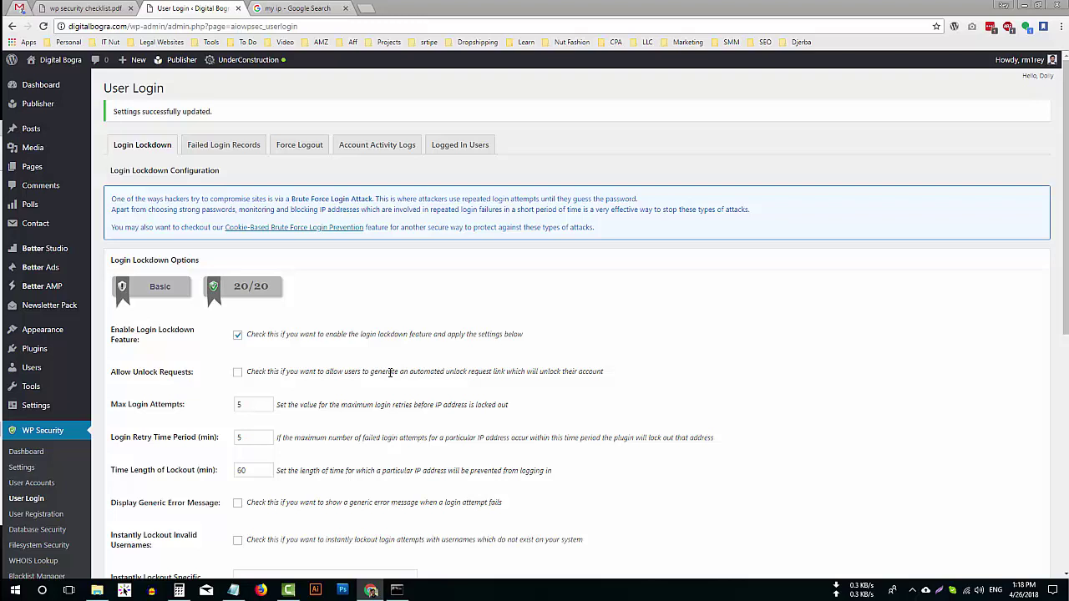
click(84, 9)
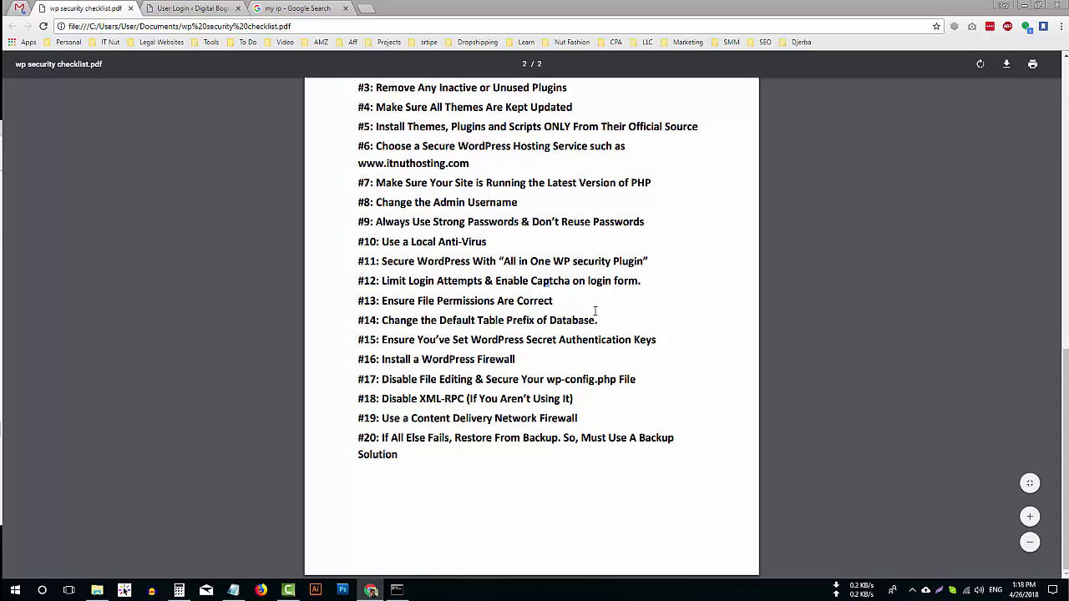
click(203, 8)
scroll(65, 494, down, 1)
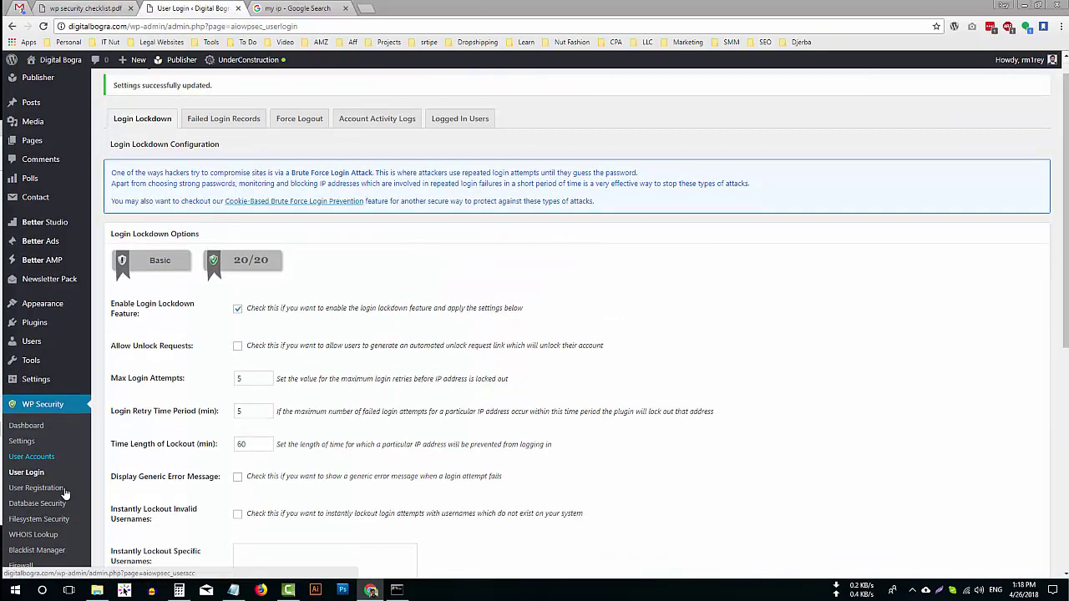
scroll(65, 494, down, 3)
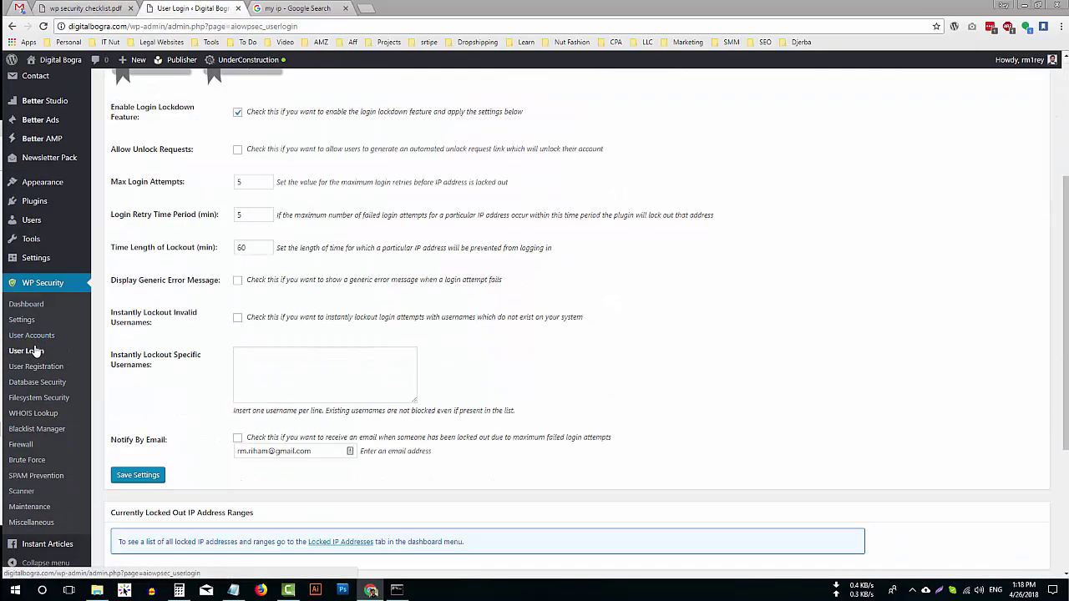
Apply recommended permissions in Filesystem Security for a 20/20 score, then go to Database Security.
click(40, 400)
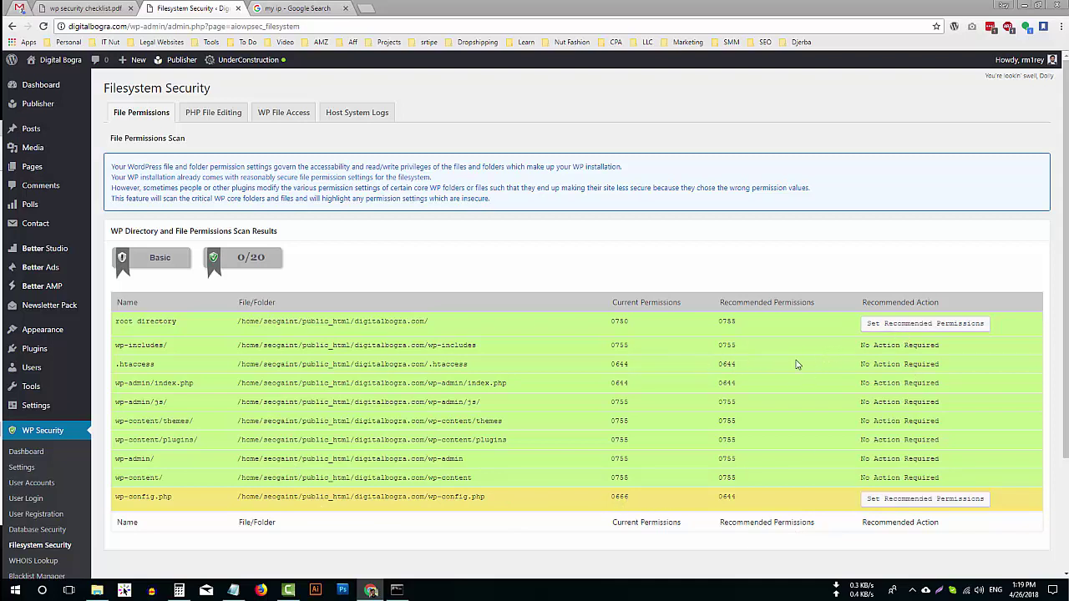
click(890, 328)
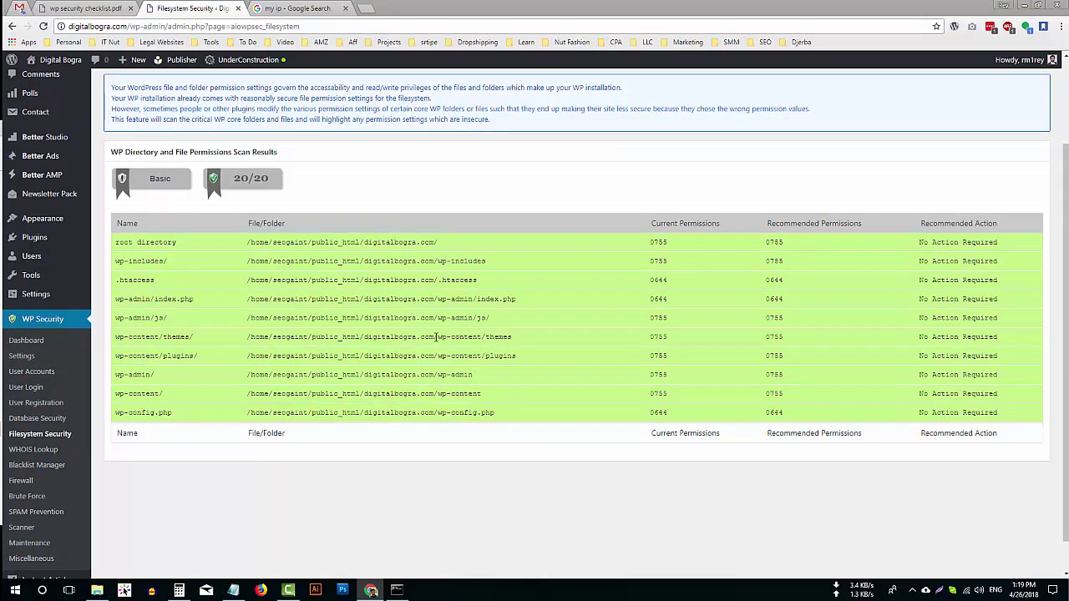
key(ctrl+1)
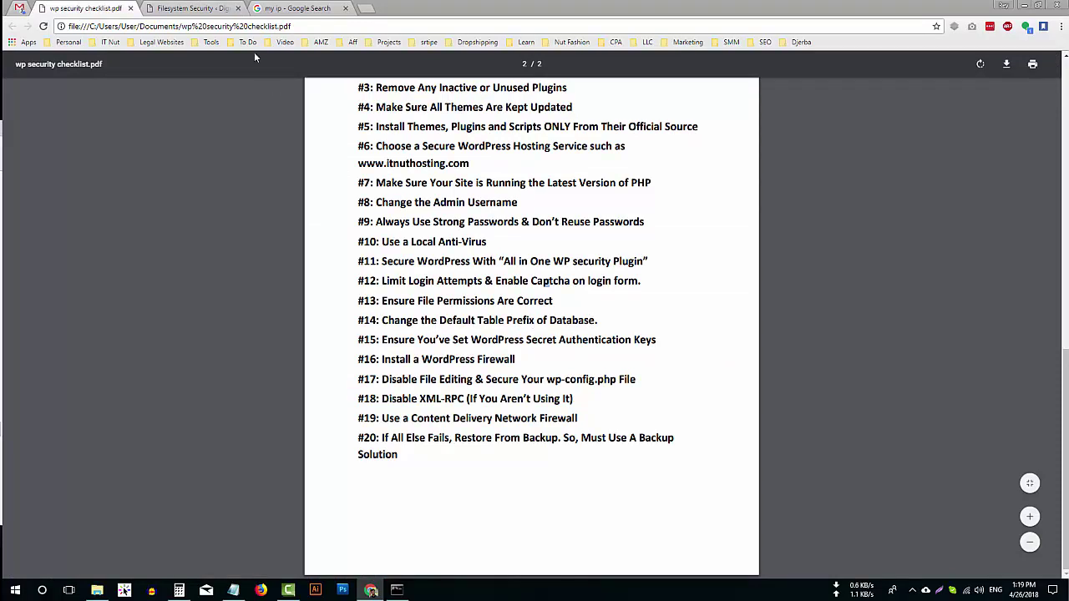
click(215, 7)
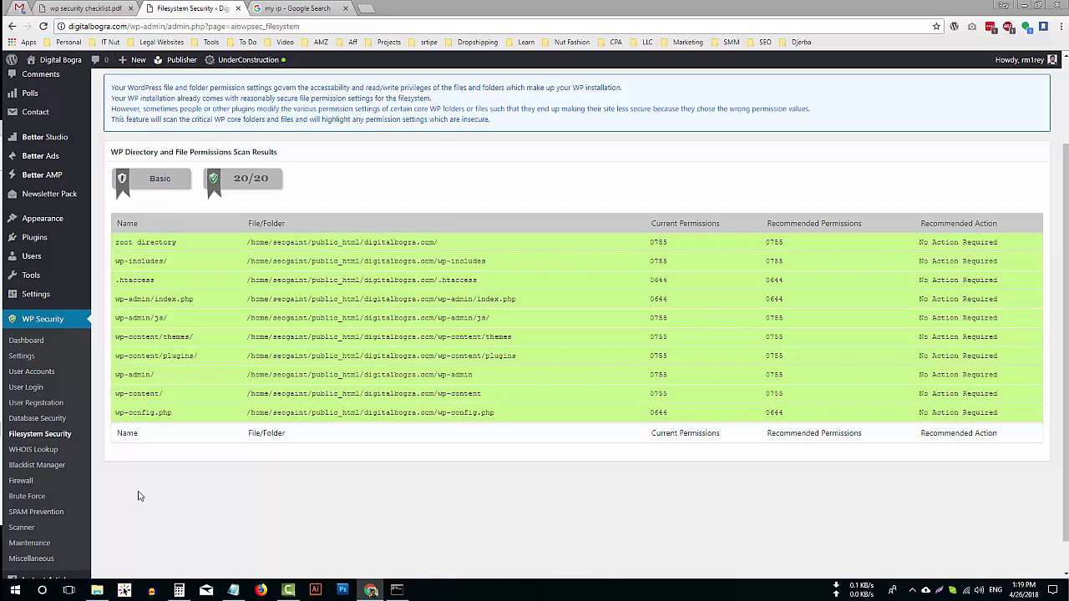
click(43, 419)
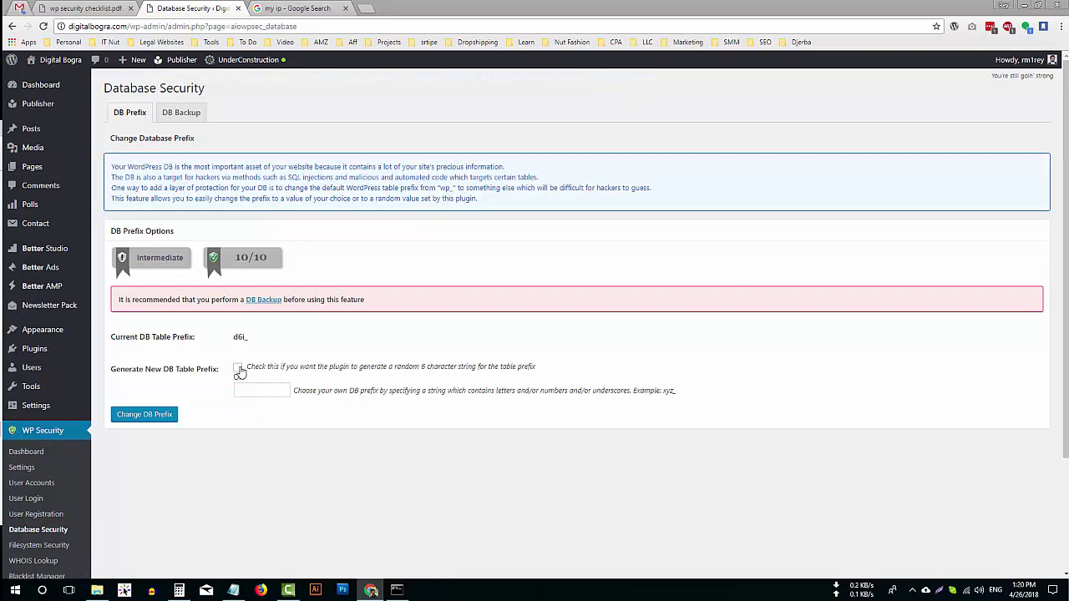
Change the database table prefix from d6i_ to the random prefix euqwn_ across all 20 tables.
click(238, 368)
click(160, 420)
scroll(143, 405, down, 2)
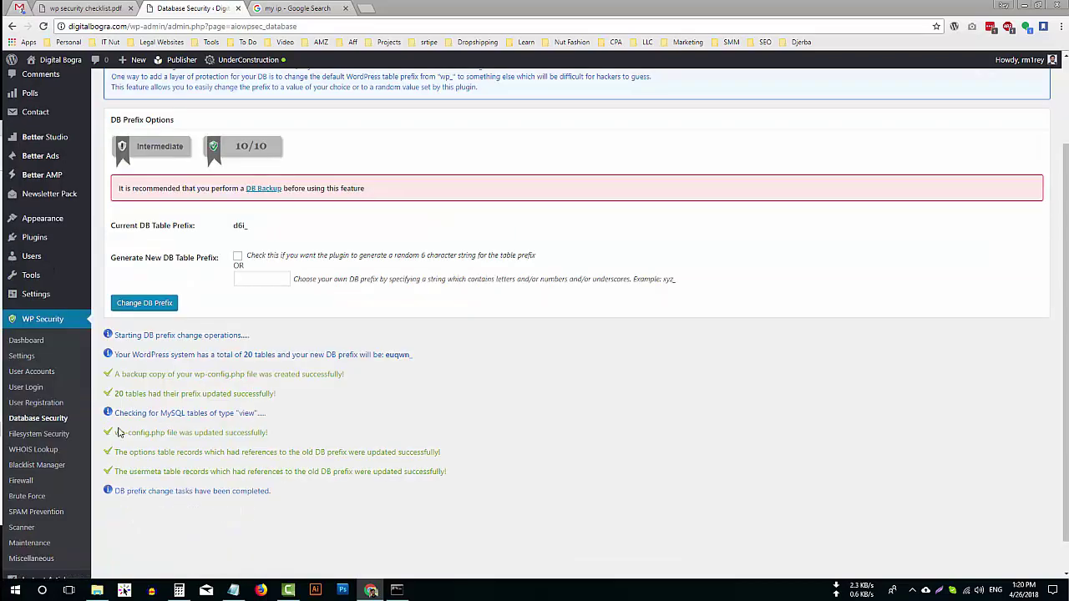
scroll(334, 346, down, 1)
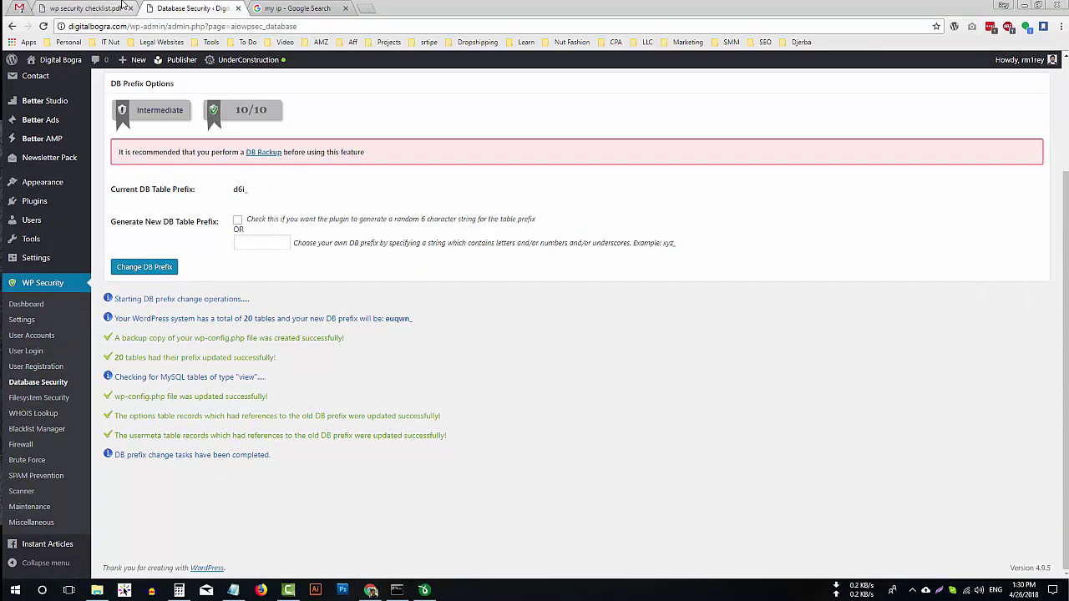
click(123, 8)
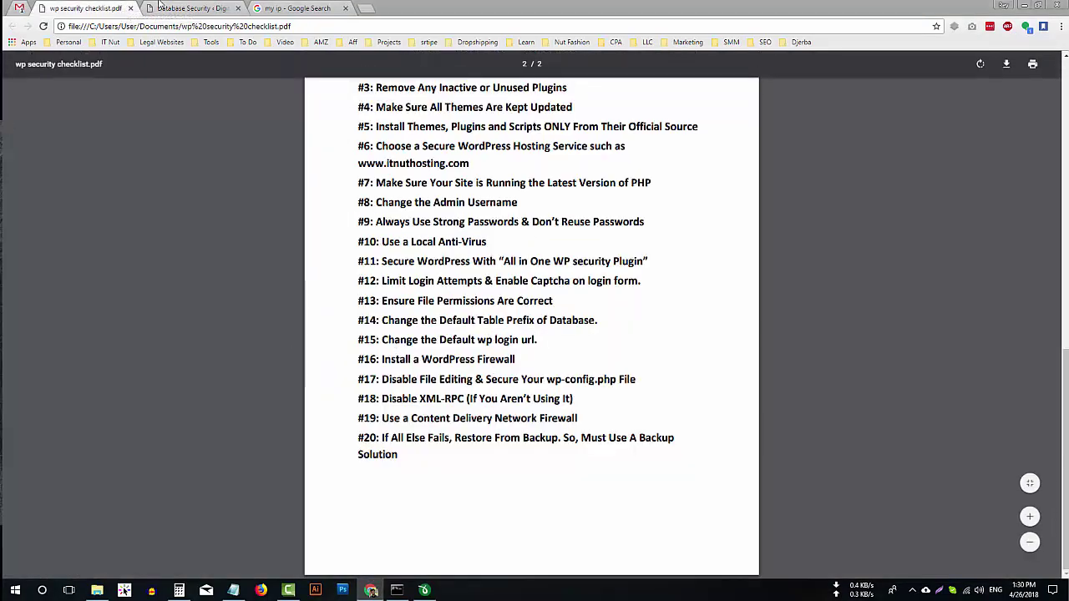
click(188, 8)
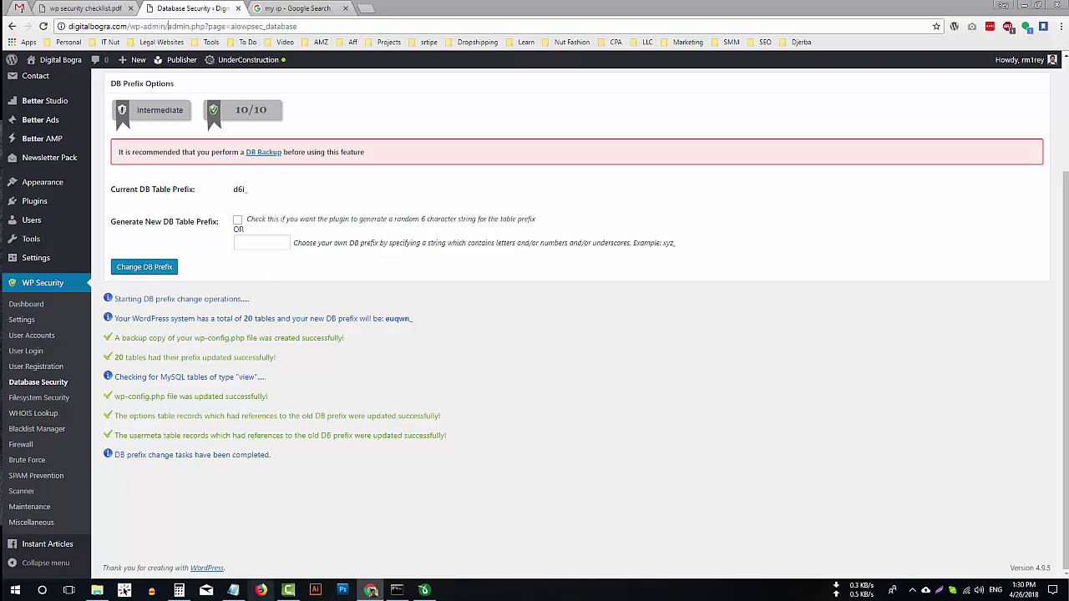
click(42, 465)
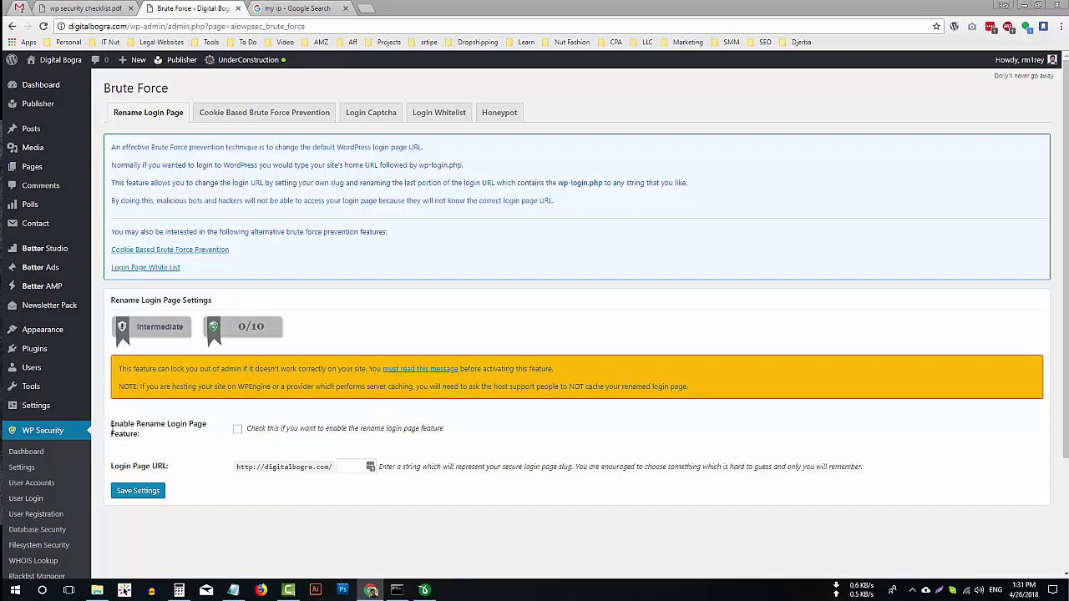
Enable Rename Login Page with the slug test-login and save the settings.
click(238, 430)
click(347, 467)
text(test)
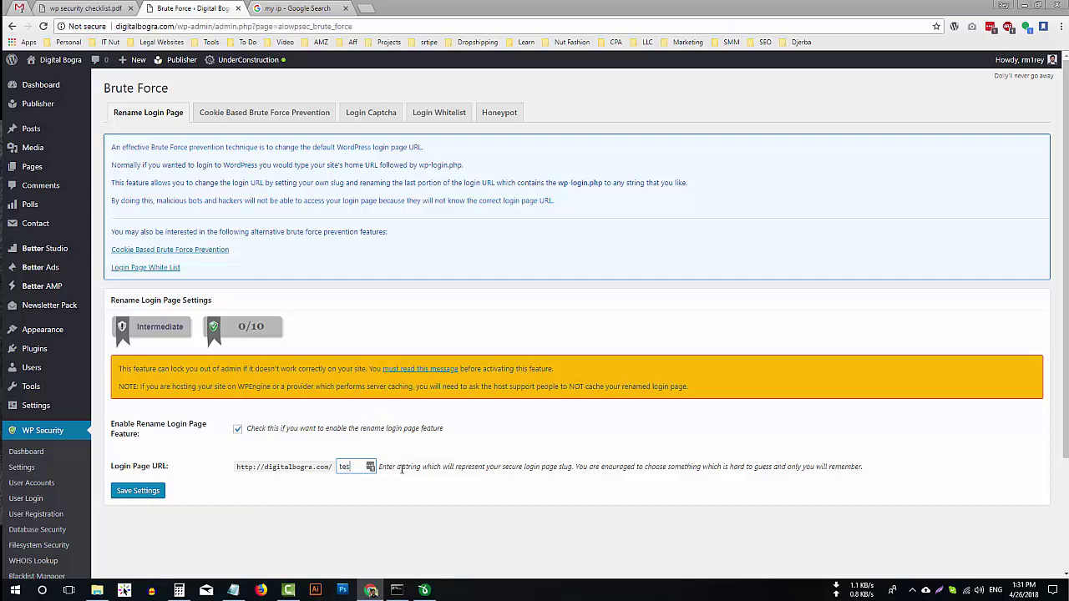
text(-login)
click(139, 492)
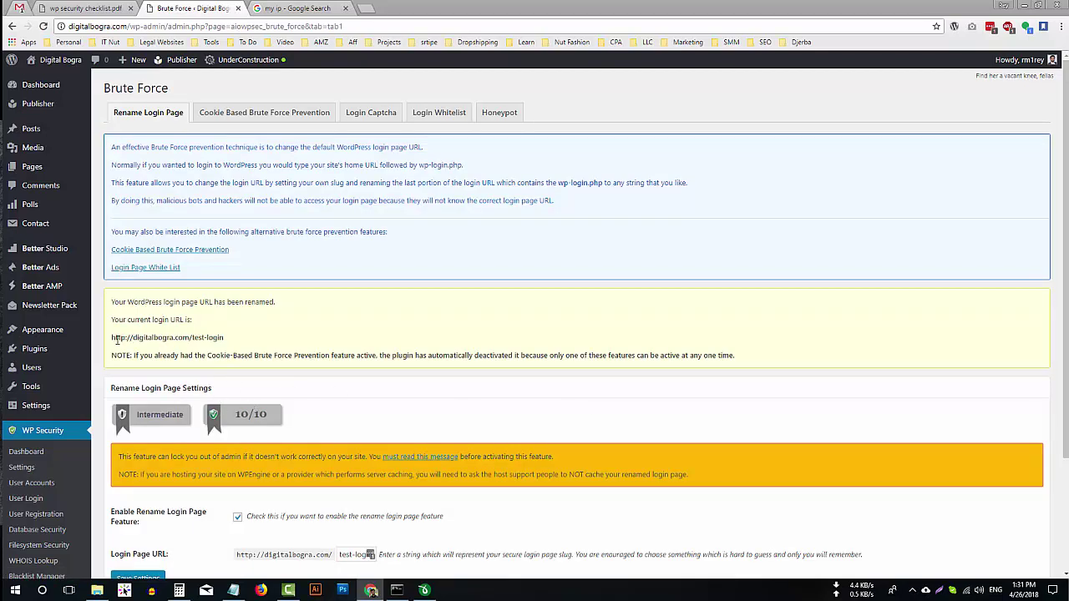
Copy the site address and open a new incognito window.
drag(111, 337, 195, 339)
key(ctrl+c)
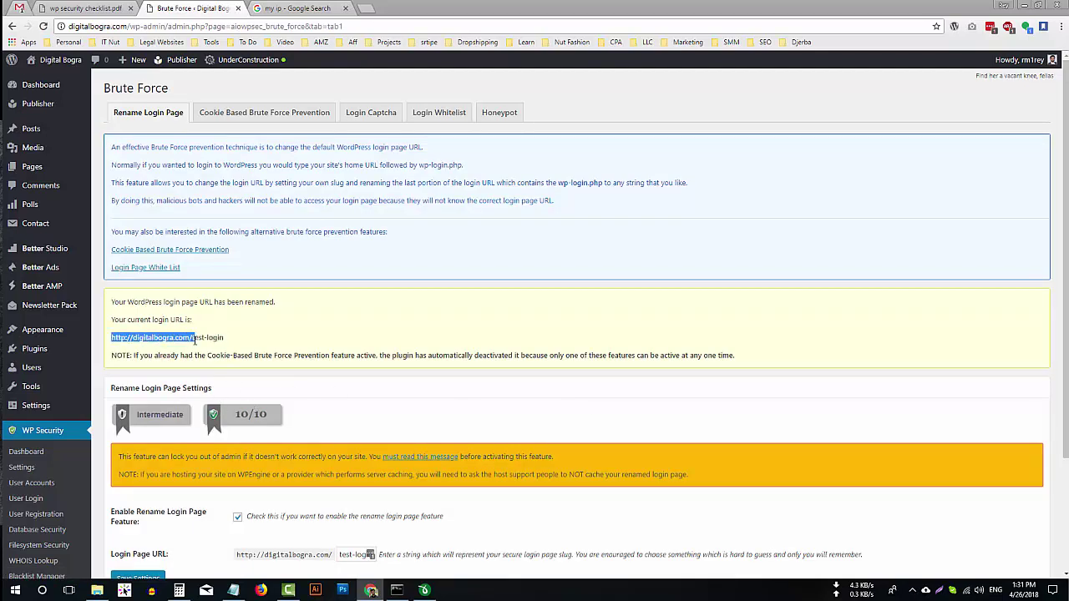
click(1056, 27)
click(986, 87)
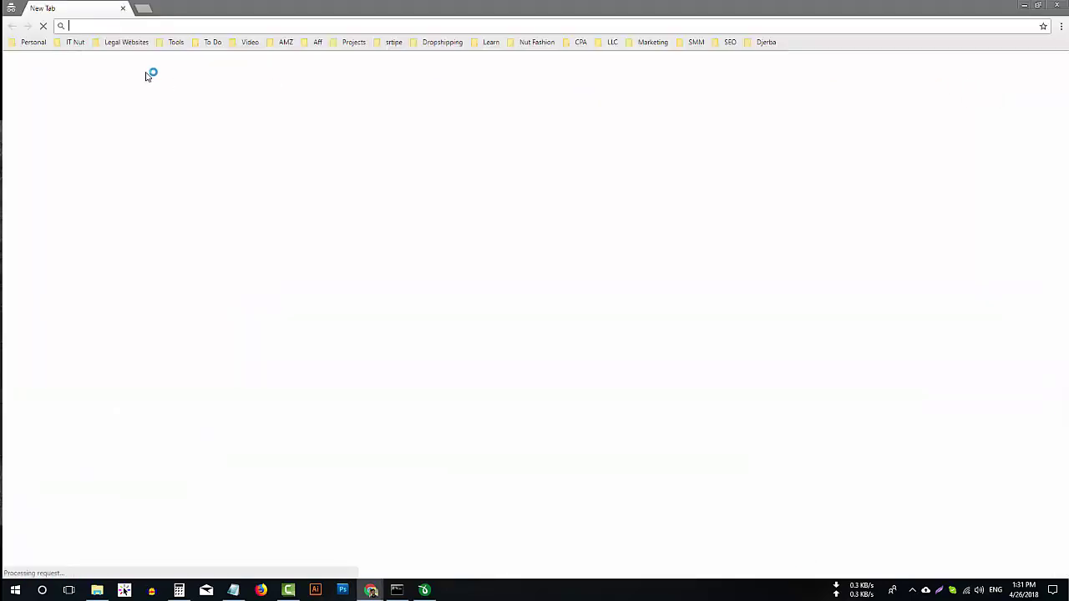
Load digitalbogra.com/wp-admin and confirm it now shows Not available.
key(ctrl+v)
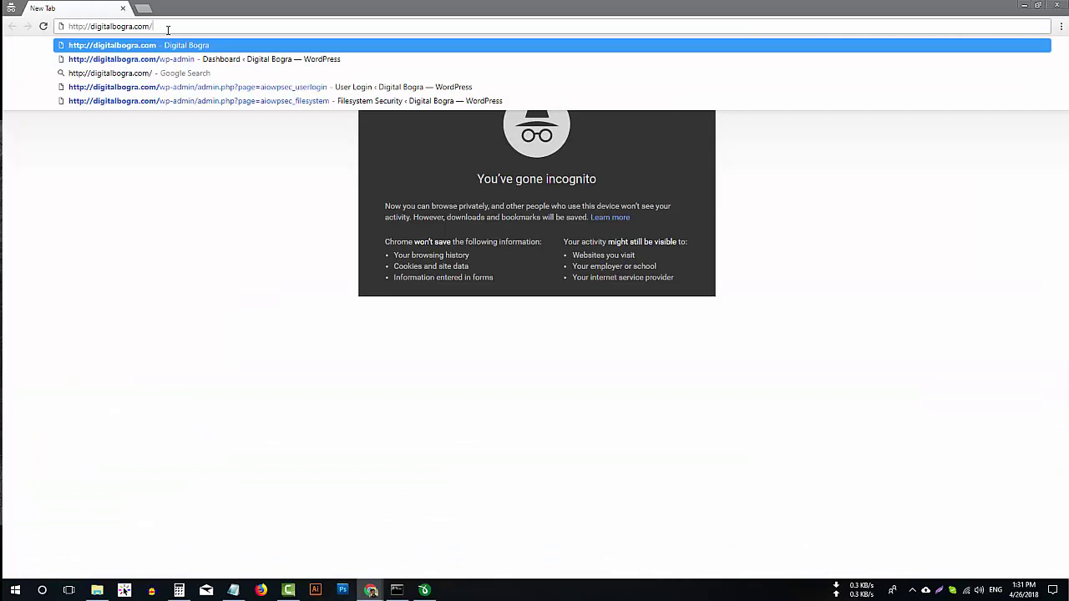
text(wp)
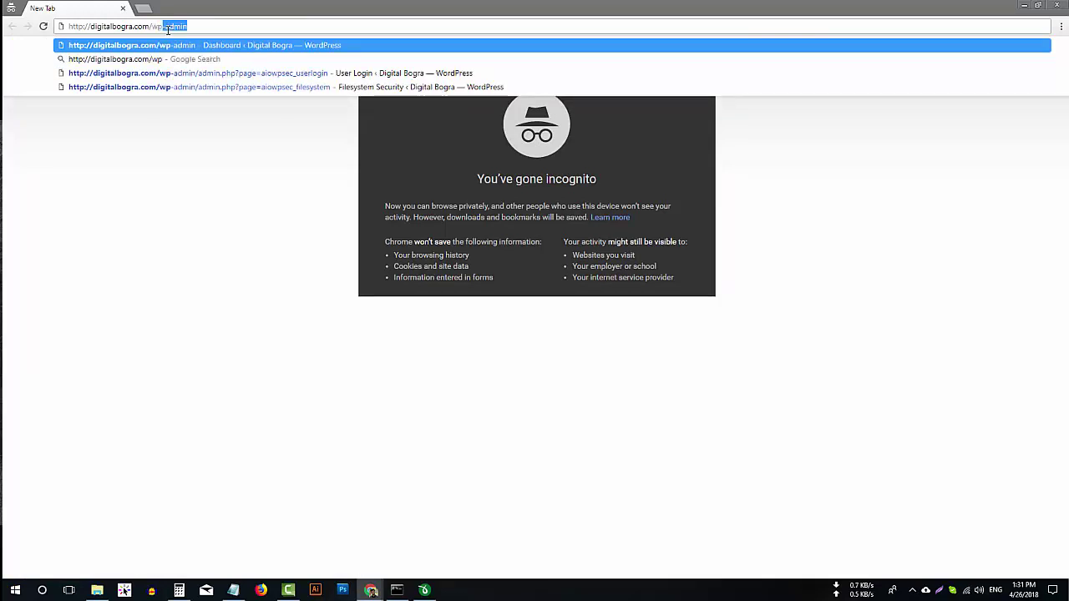
key(Return)
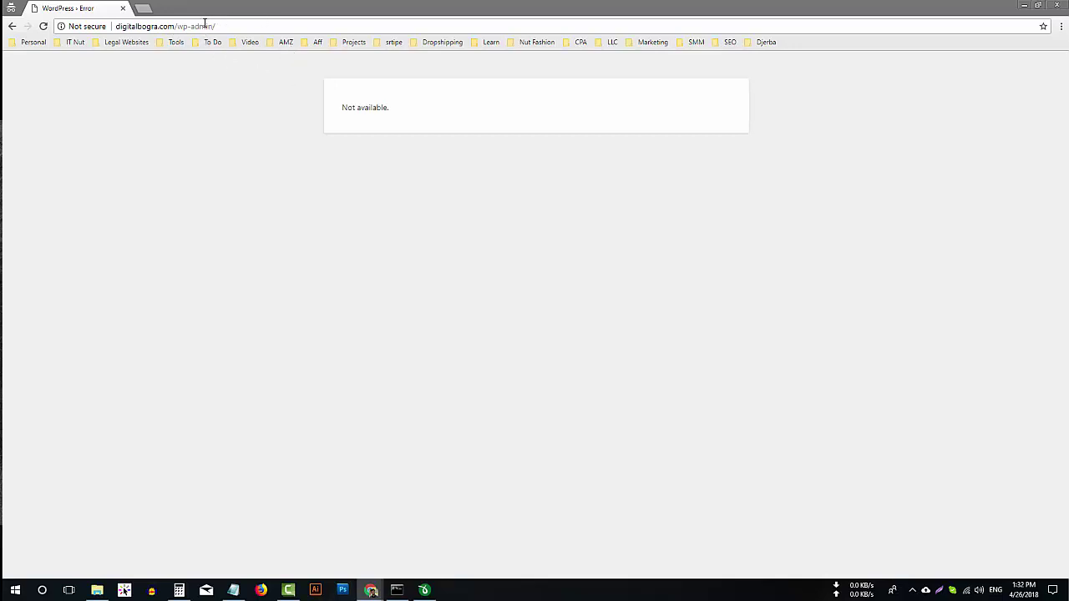
Replace wp-admin with test-login in the address and load the new login page.
double_click(201, 28)
drag(175, 27, 340, 129)
click(169, 26)
text(te)
text(st-login)
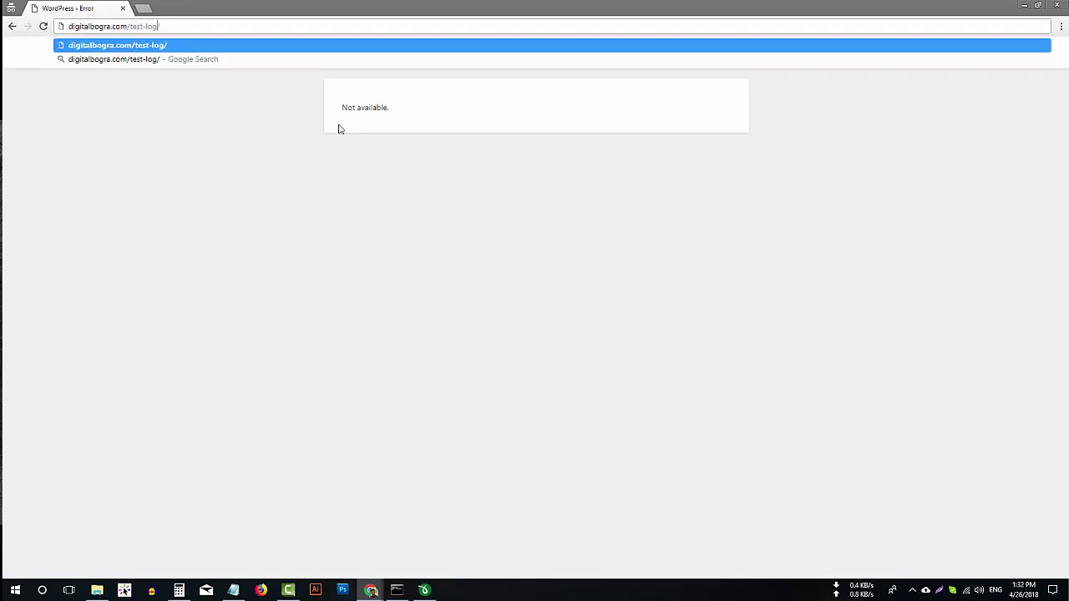
key(Return)
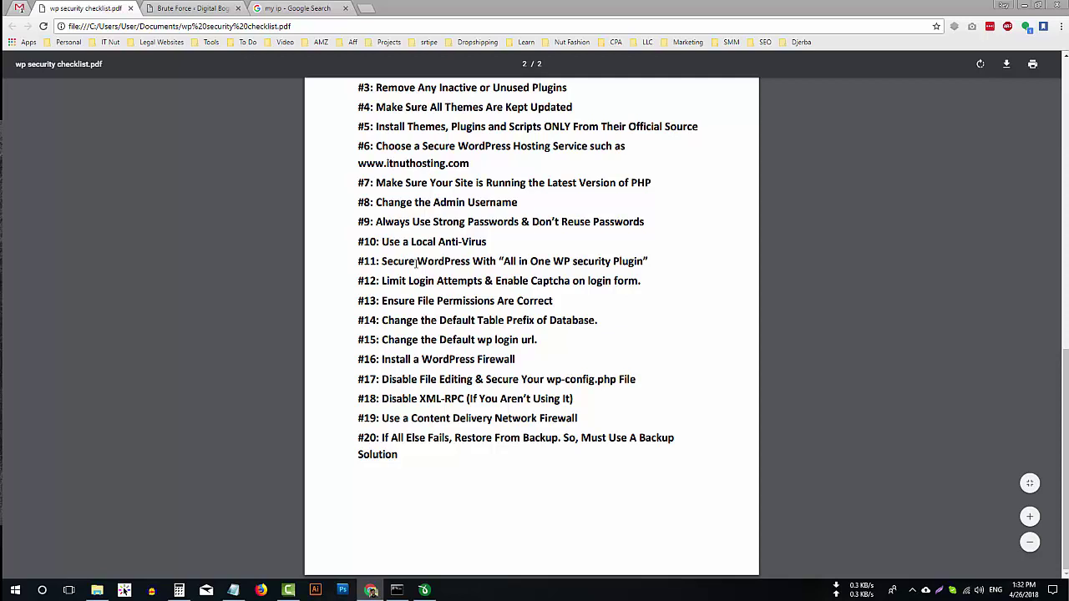
In the Firewall settings, turn on basic firewall protection.
click(193, 9)
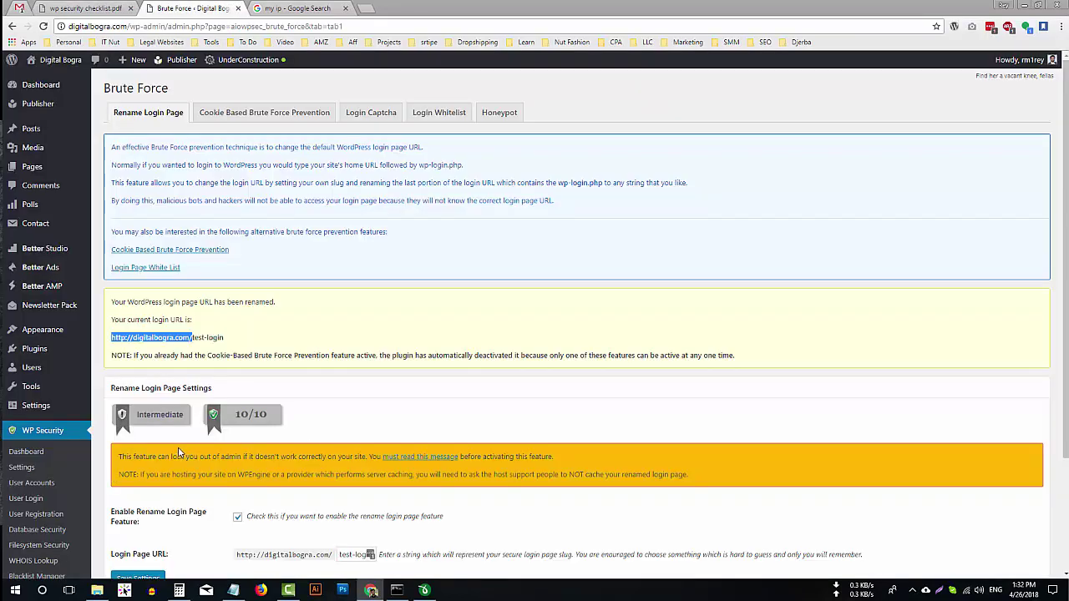
scroll(167, 451, down, 3)
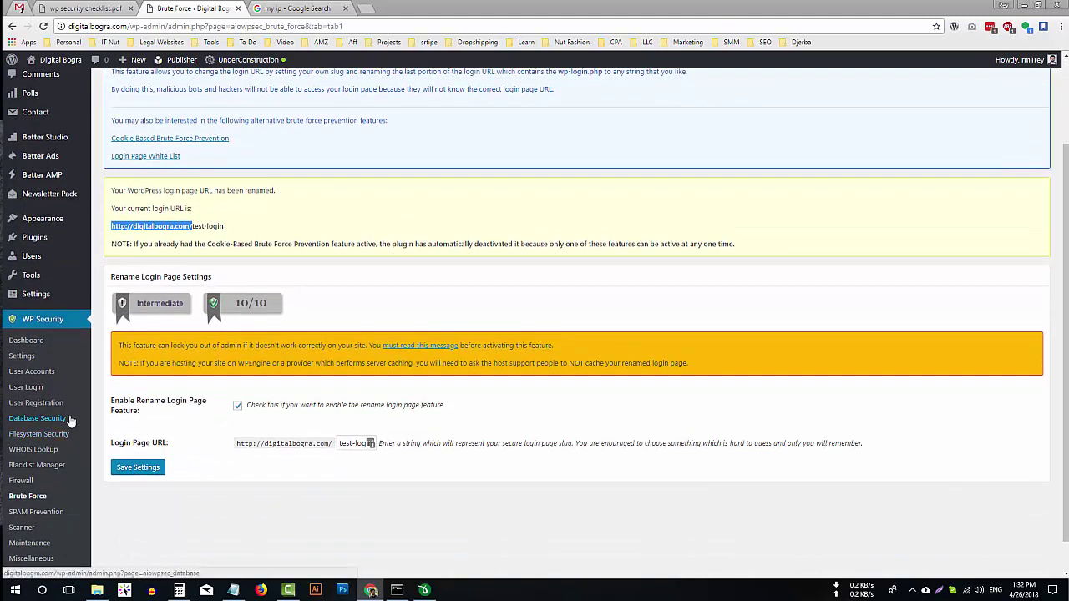
click(33, 481)
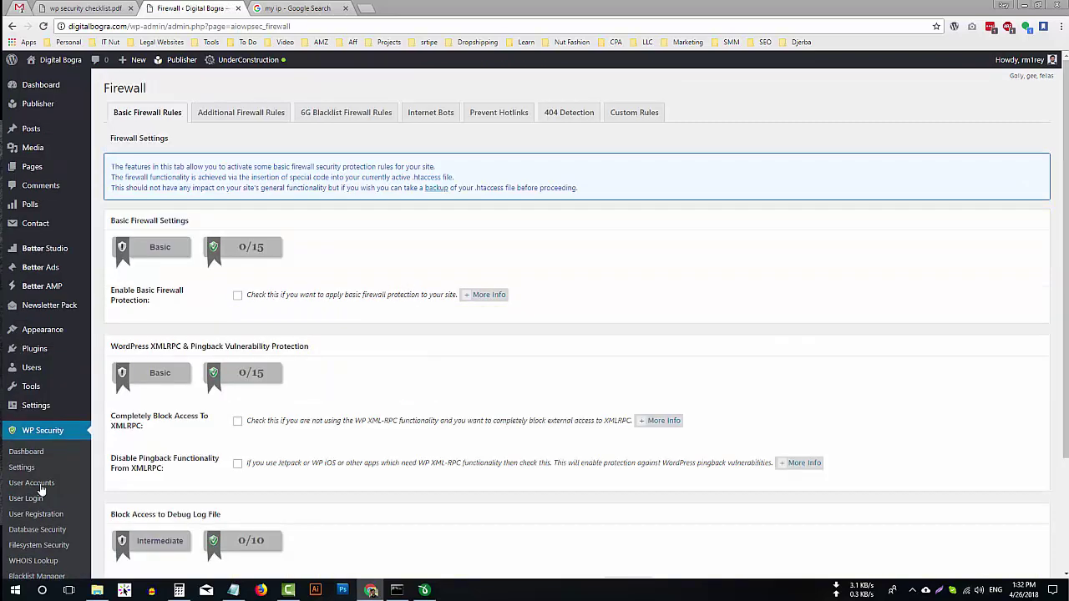
click(237, 296)
scroll(213, 297, down, 3)
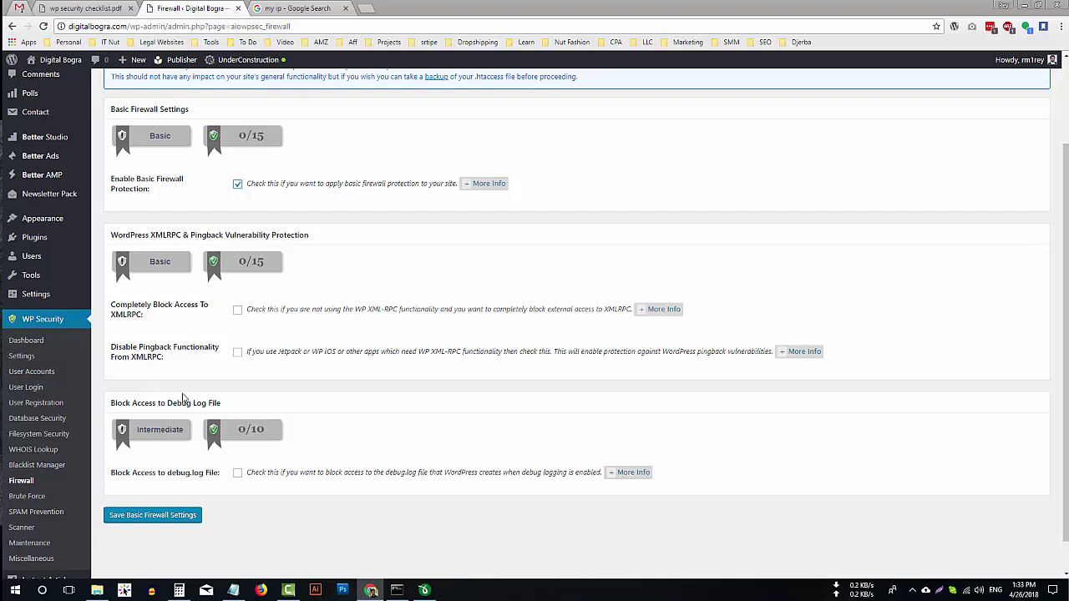
Block XMLRPC completely, disable pingback, block debug.log access, and save the basic firewall settings.
click(238, 311)
click(239, 352)
scroll(247, 354, down, 1)
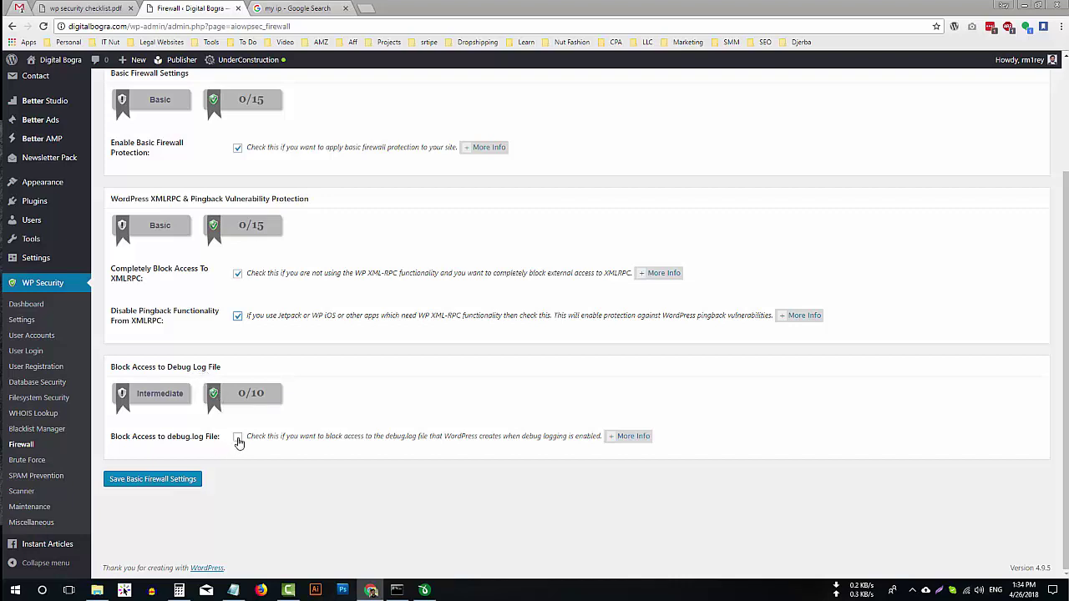
click(238, 440)
scroll(192, 417, up, 2)
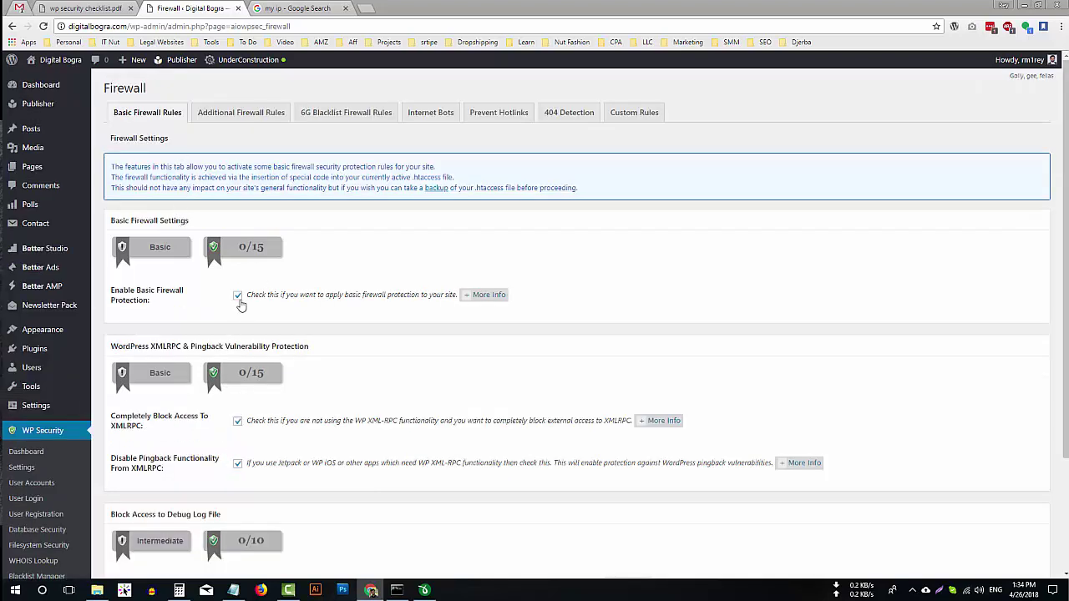
scroll(365, 330, down, 2)
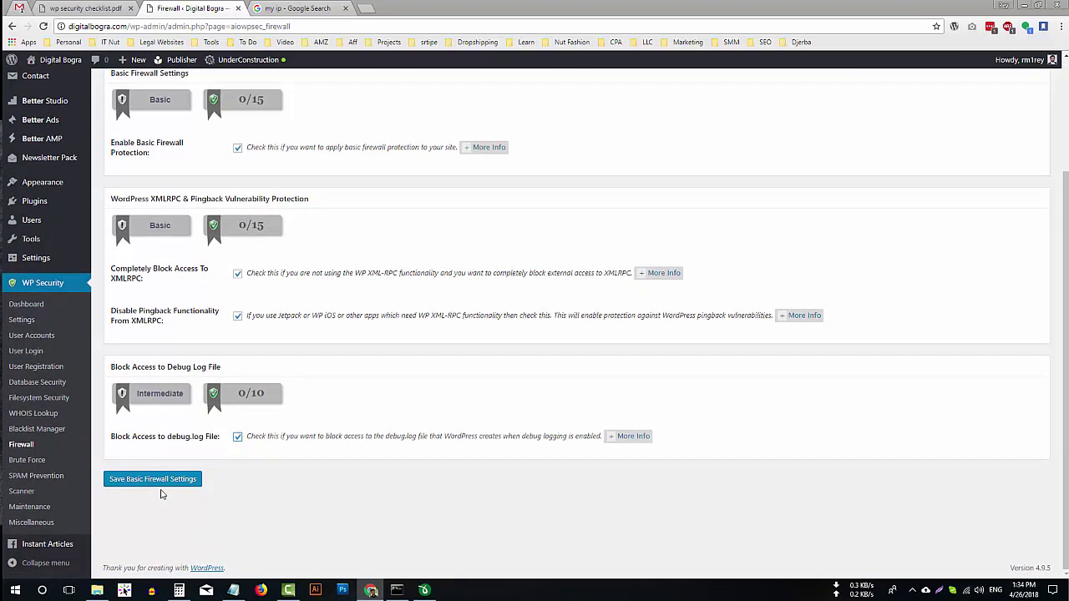
click(155, 480)
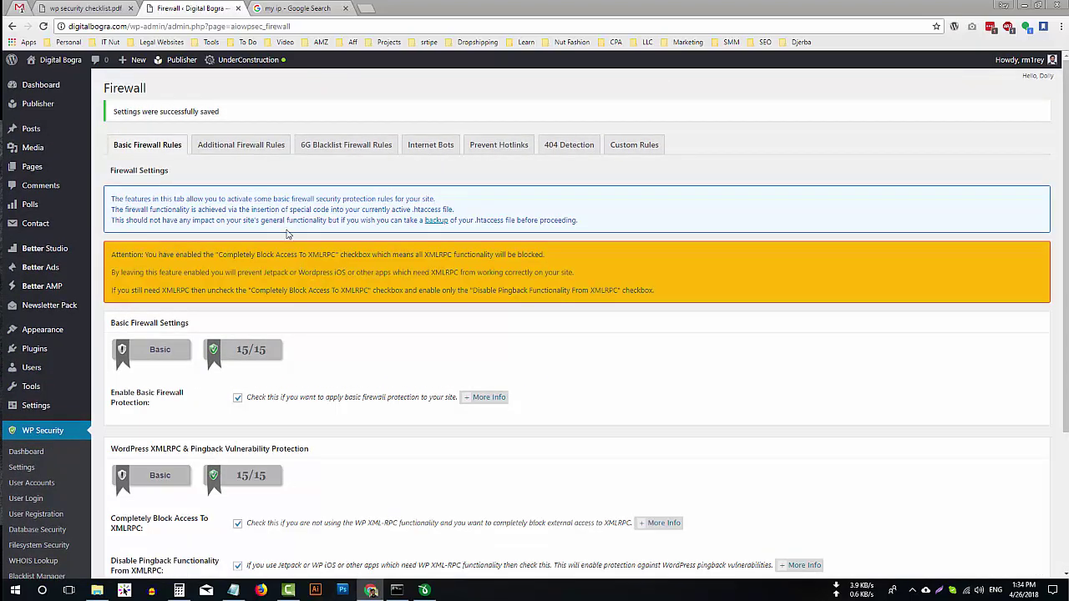
click(233, 148)
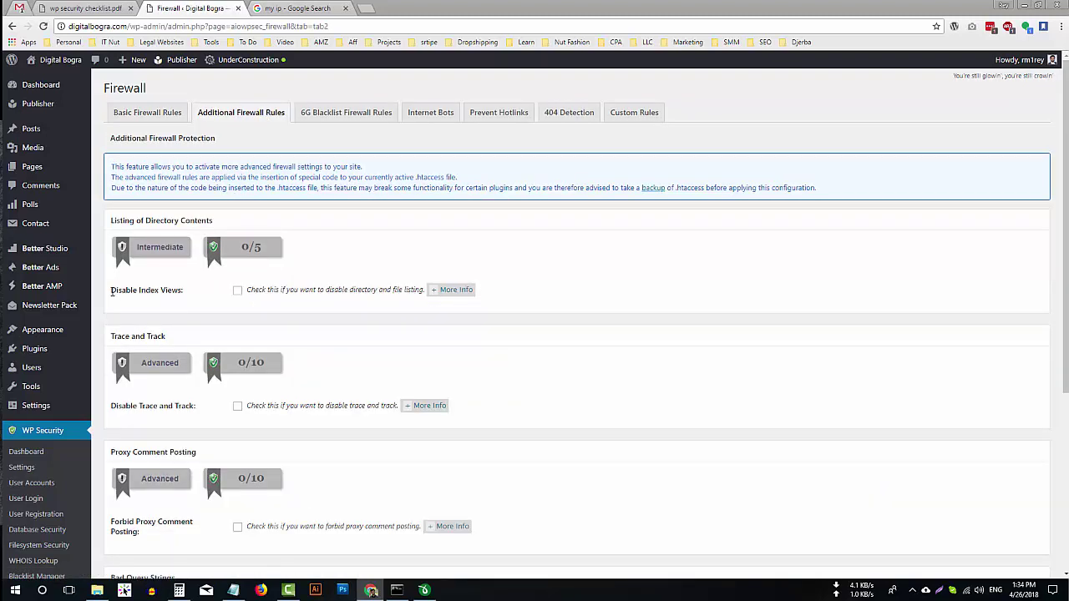
Enable index view, trace/track, proxy comment, bad query string and character string filter rules; save.
click(238, 292)
click(238, 406)
scroll(238, 396, down, 2)
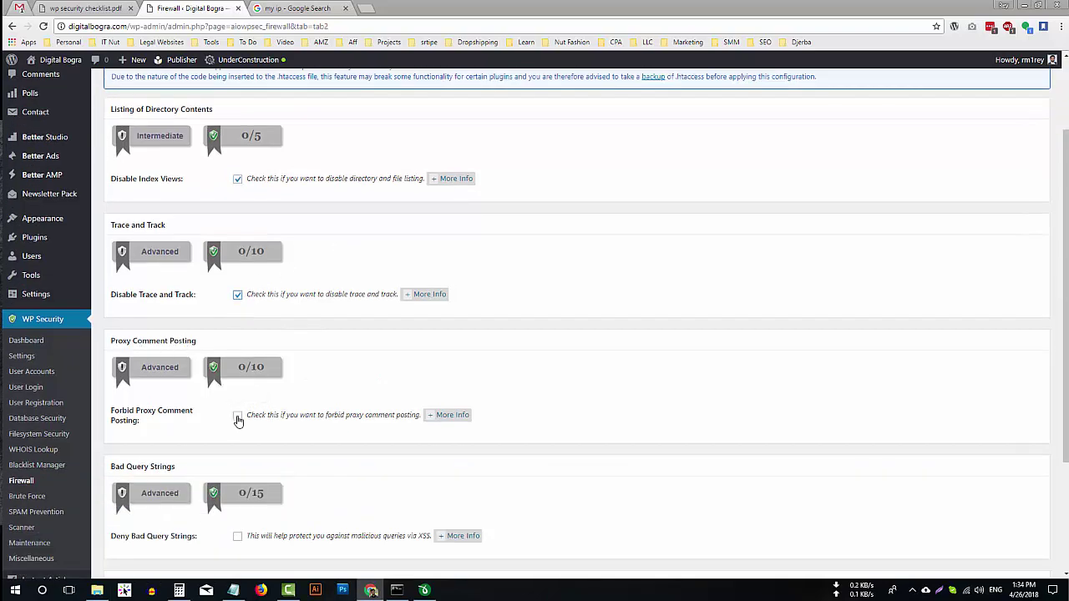
click(238, 415)
scroll(338, 416, down, 1)
scroll(338, 416, down, 2)
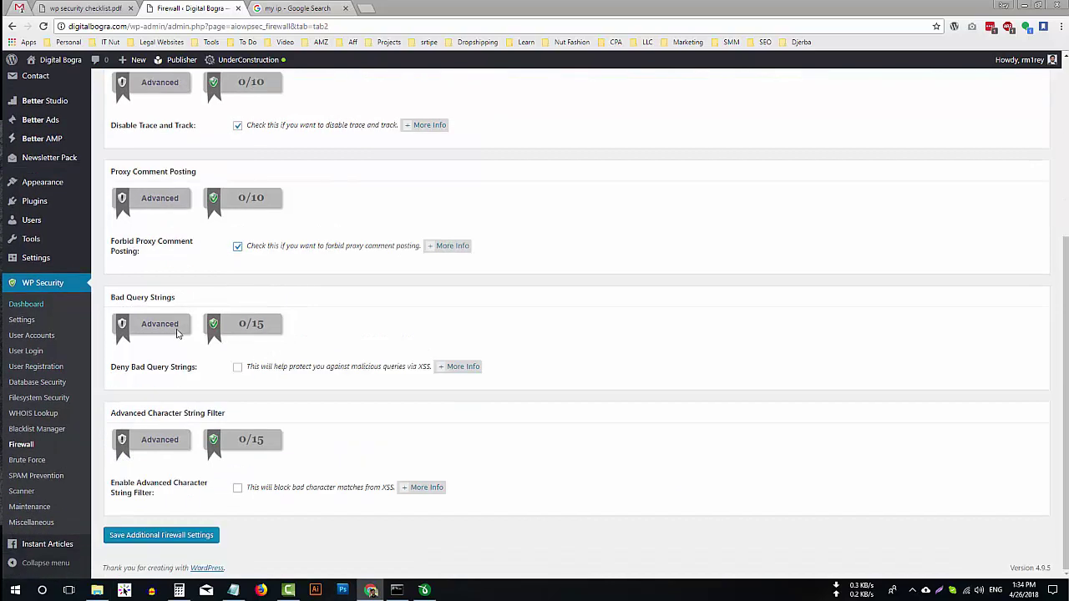
click(238, 368)
click(238, 489)
click(200, 538)
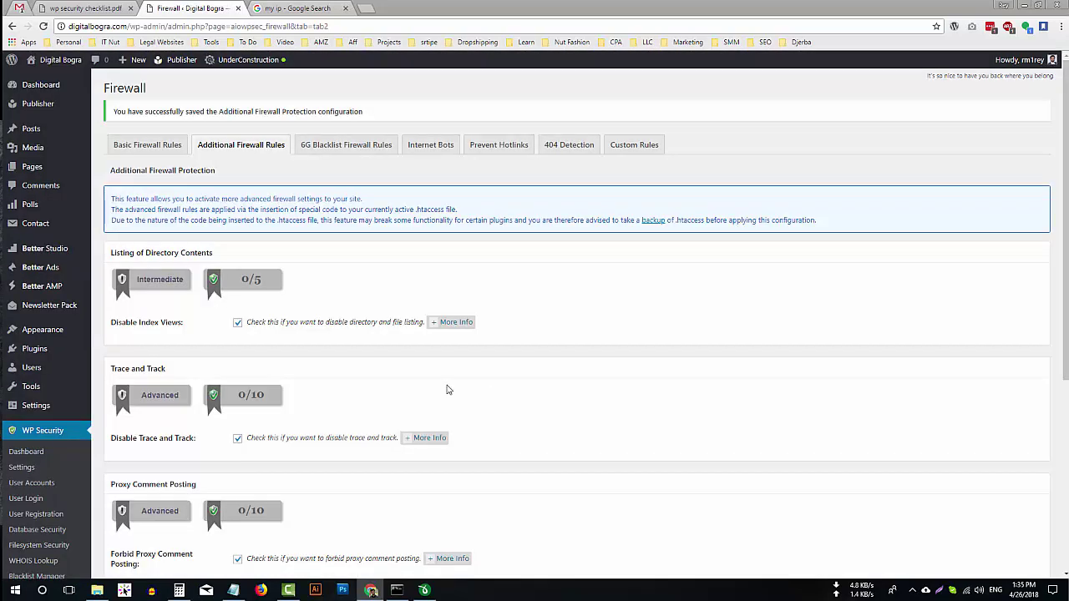
click(333, 147)
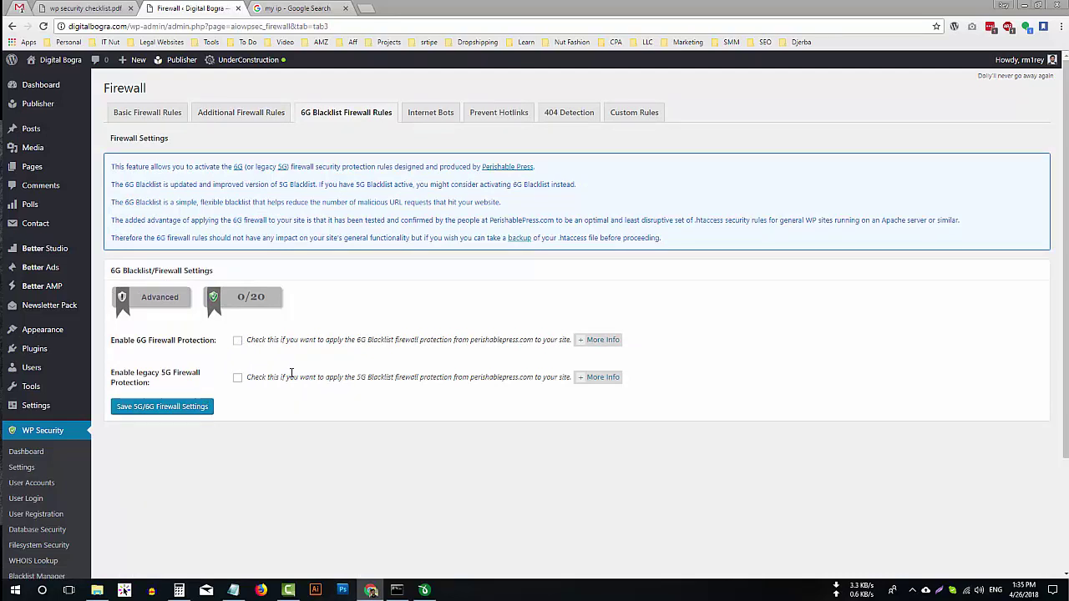
Enable and save 6G firewall protection, then turn on and save Block Fake Googlebots under Internet Bots.
click(238, 341)
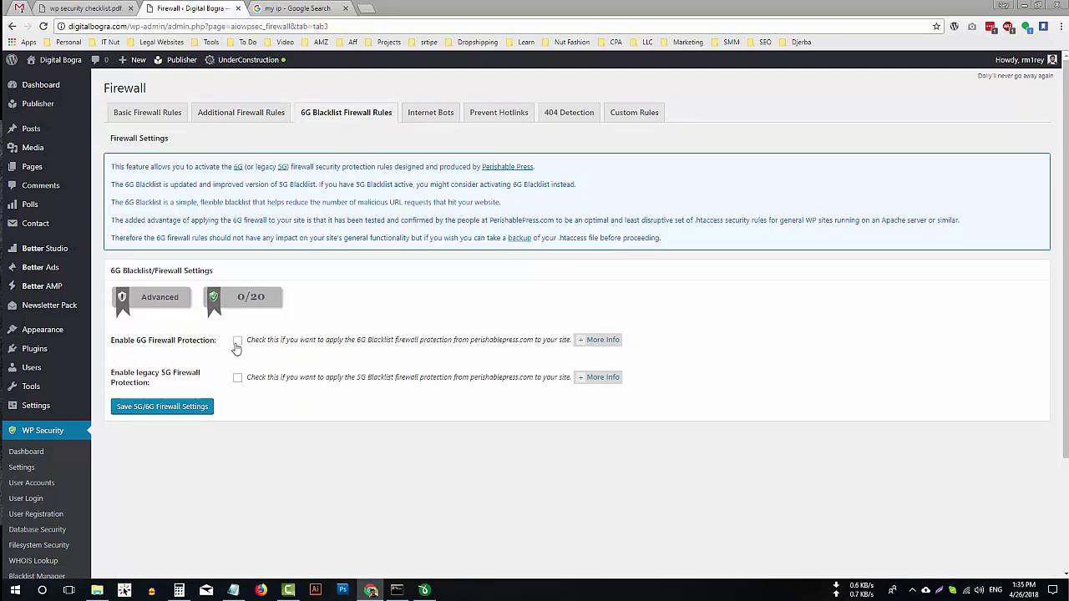
click(171, 410)
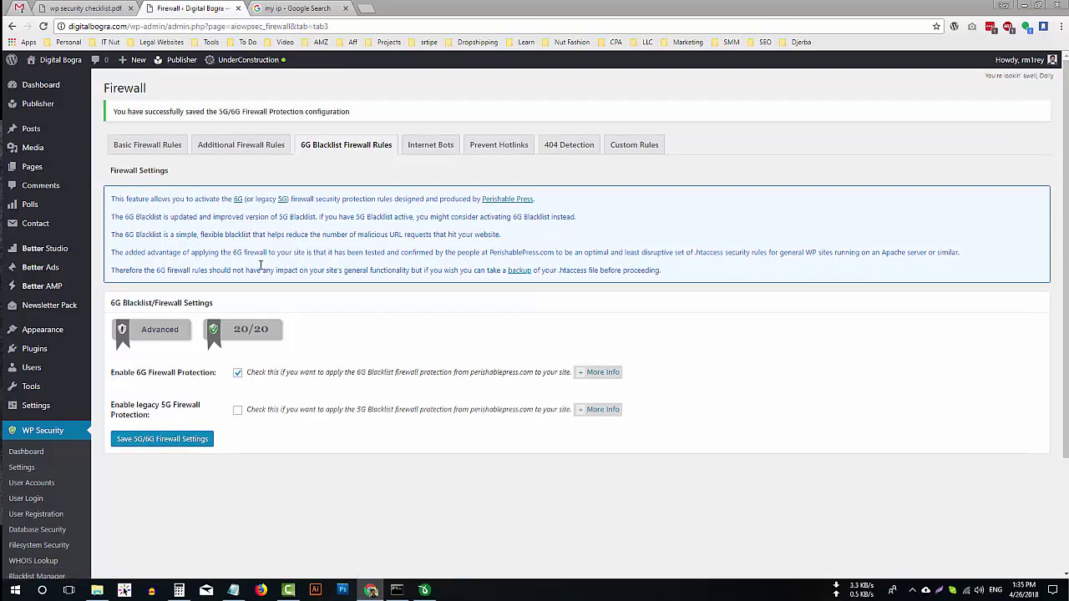
click(421, 154)
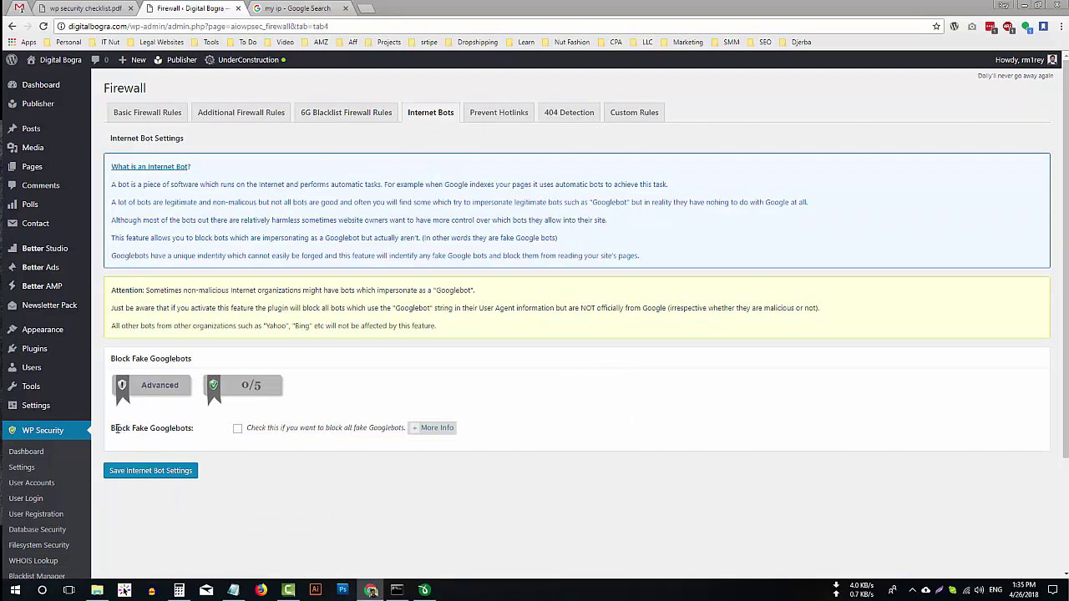
drag(112, 428, 185, 429)
click(237, 428)
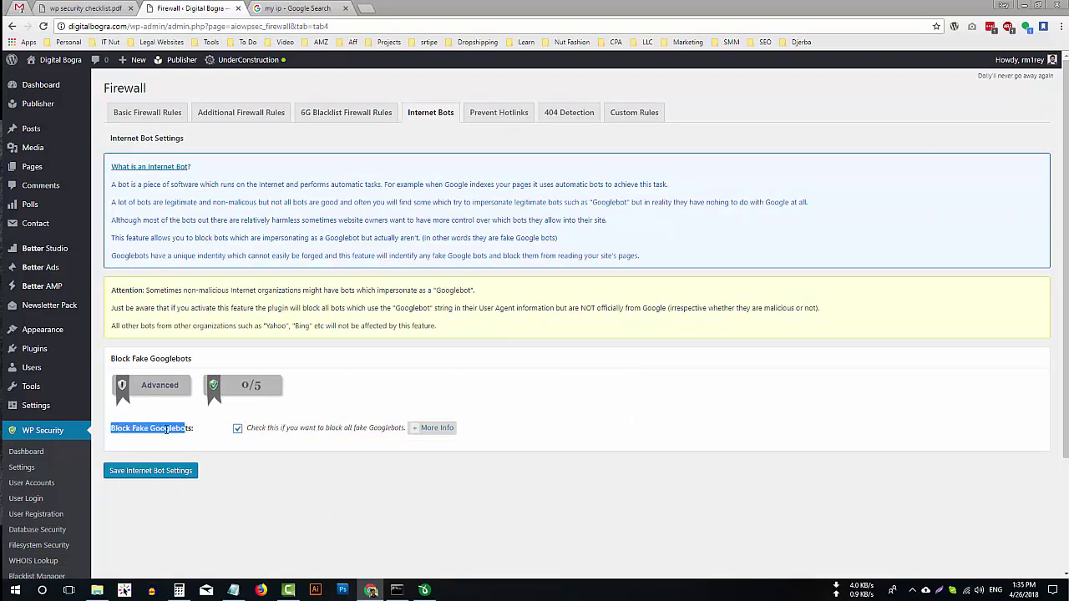
click(204, 441)
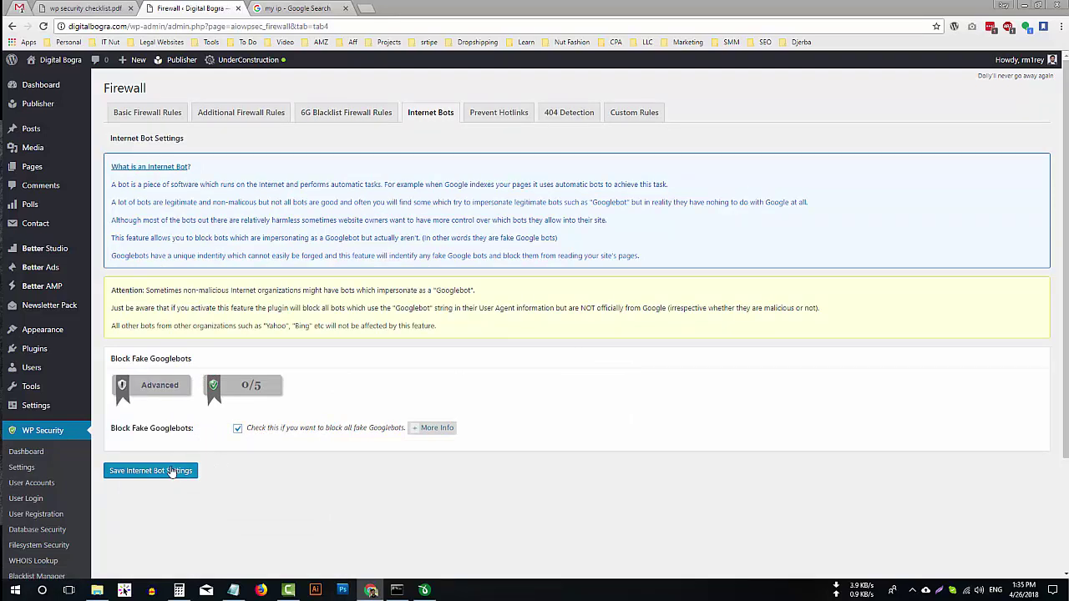
click(184, 472)
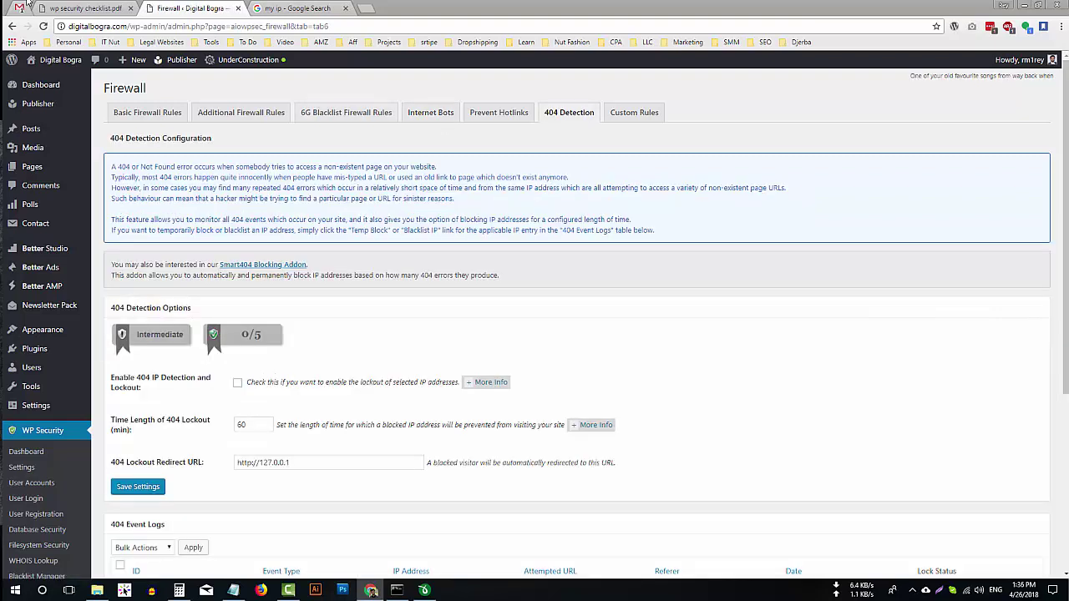
Glance at the security checklist PDF, then open the Appearance theme editor in WordPress.
click(53, 7)
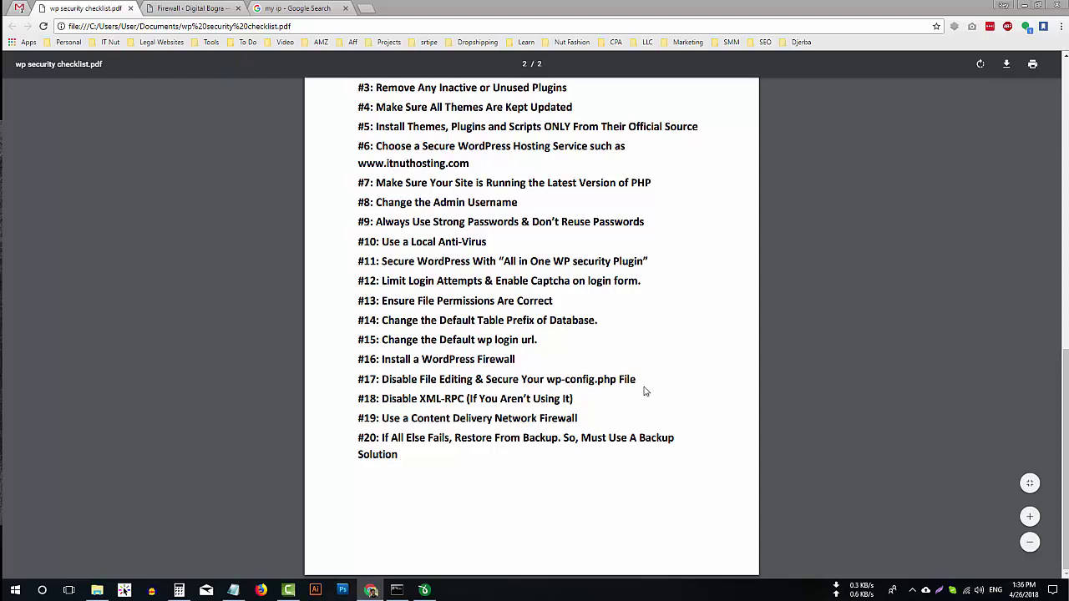
click(191, 8)
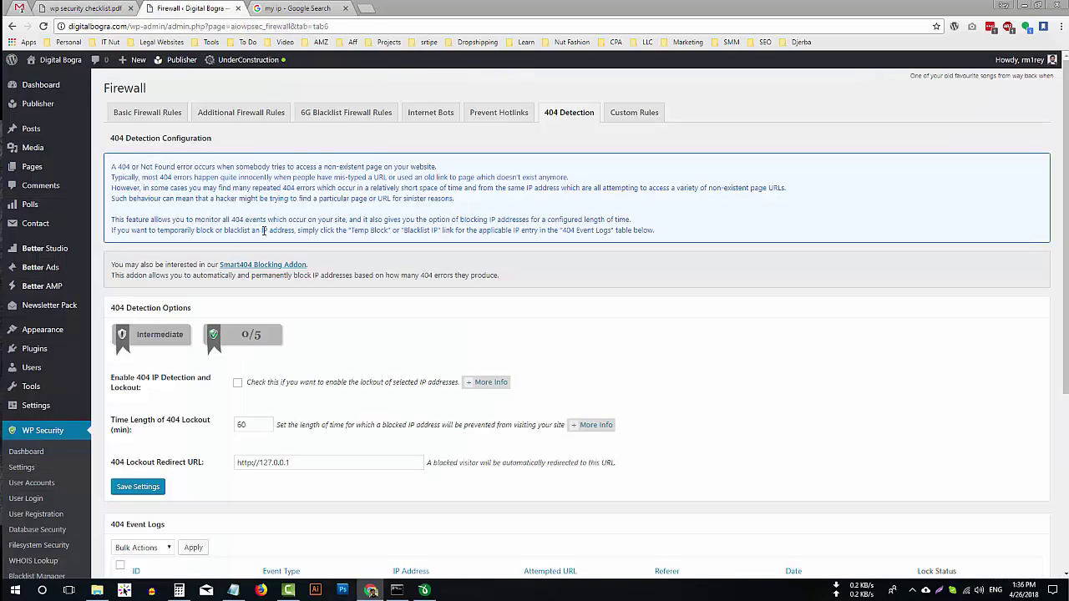
mouse_move(71, 347)
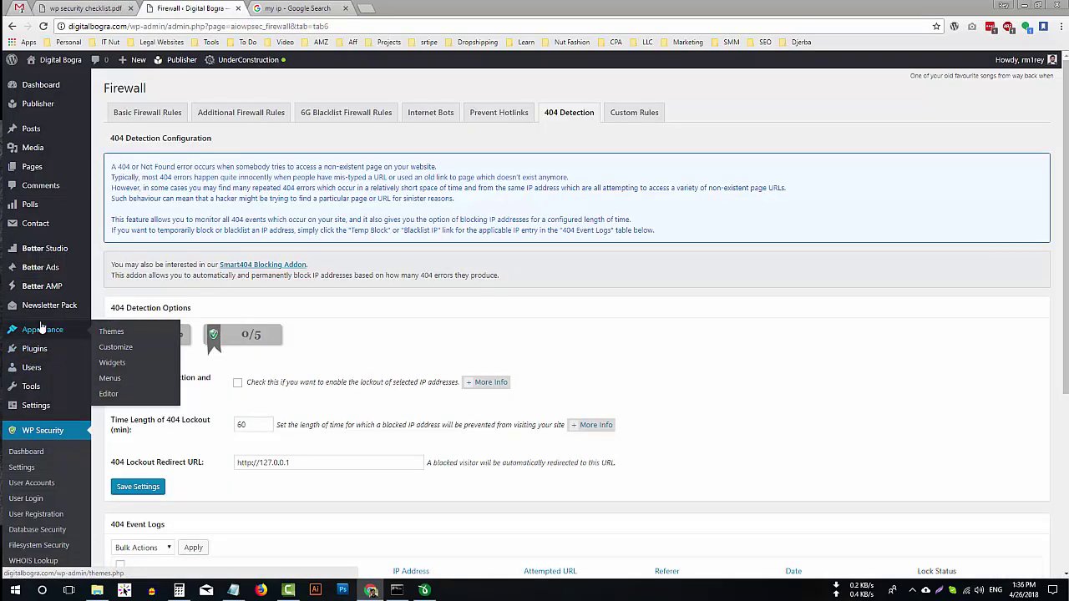
click(108, 394)
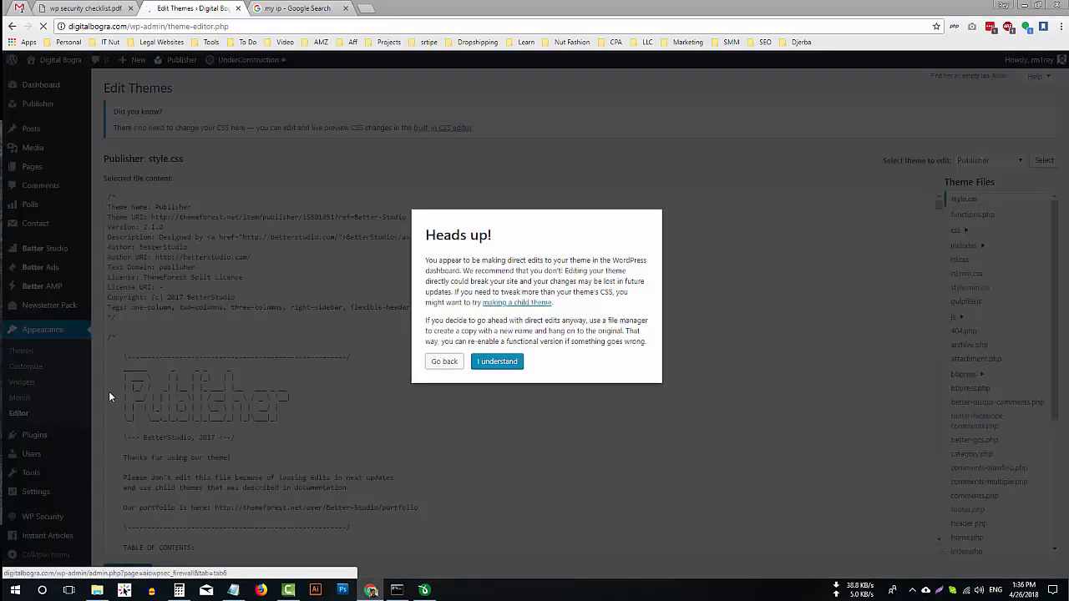
Dismiss the Heads up! warning and scroll through the Publisher theme's style.css.
click(515, 362)
click(373, 347)
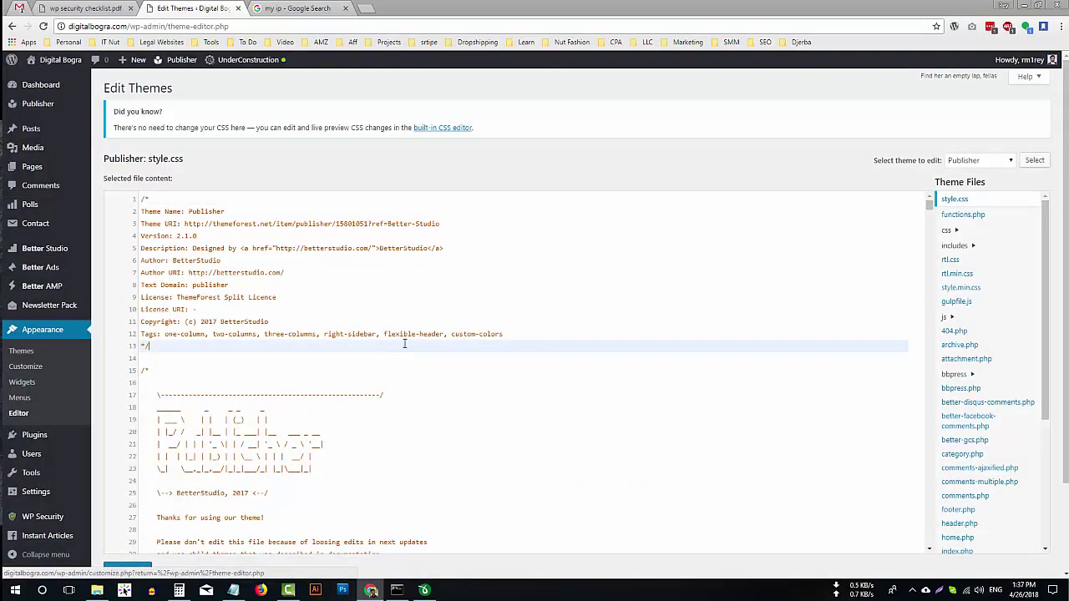
scroll(404, 343, down, 7)
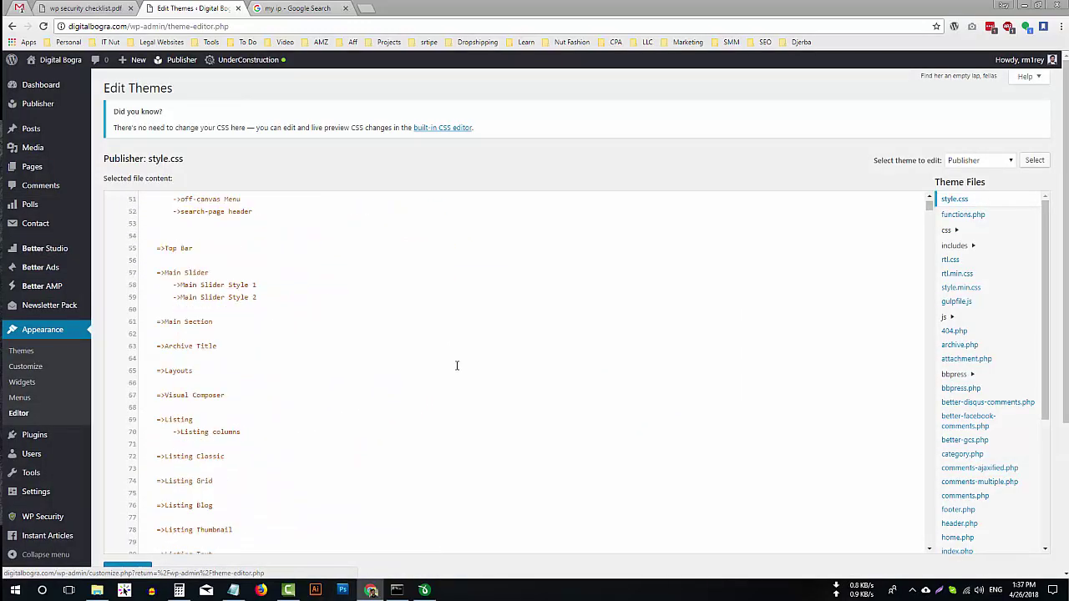
scroll(457, 365, down, 2)
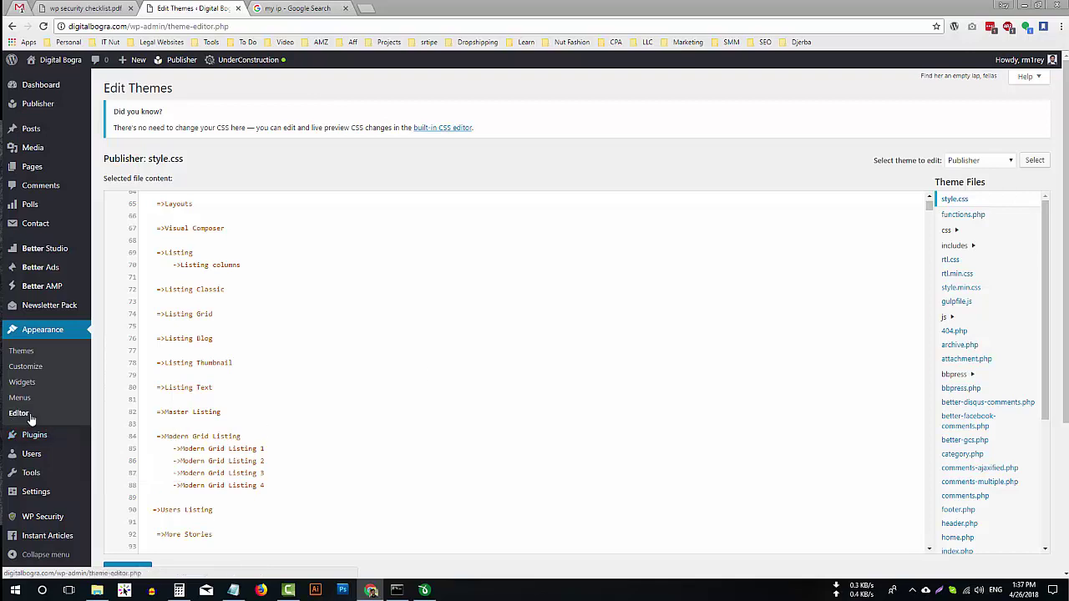
mouse_move(63, 441)
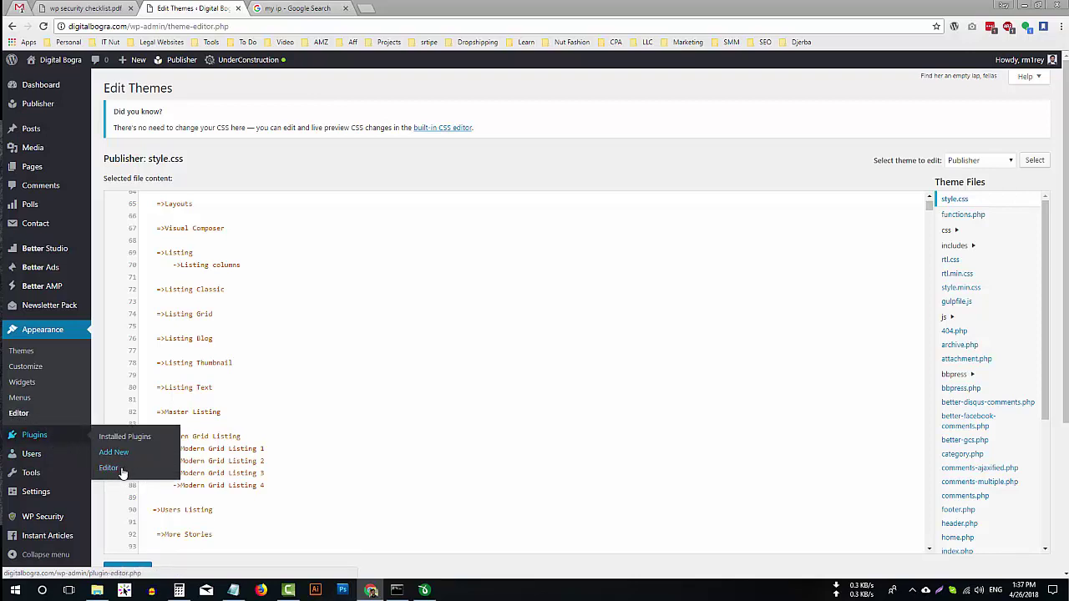
click(352, 280)
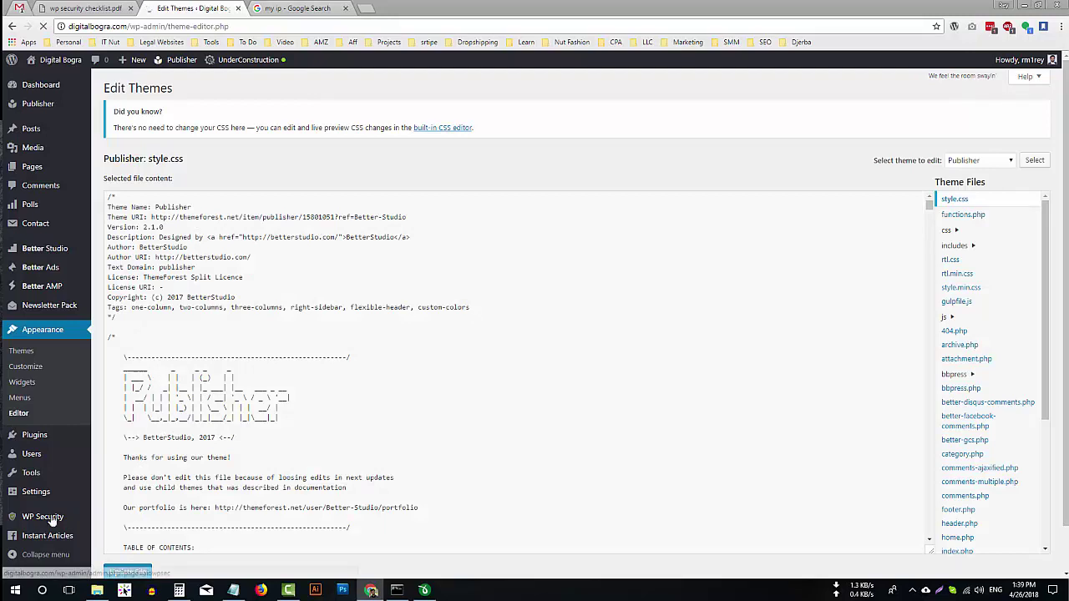
Tick Disable Ability To Edit PHP Files under Filesystem Security and save, reaching 10/10.
click(60, 519)
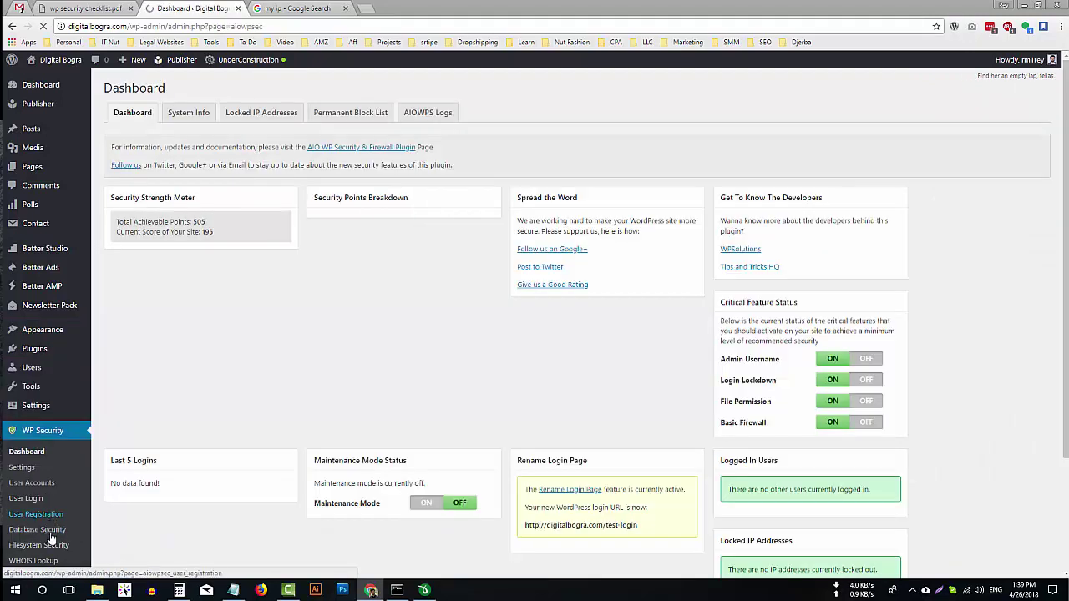
scroll(53, 547, down, 1)
click(52, 495)
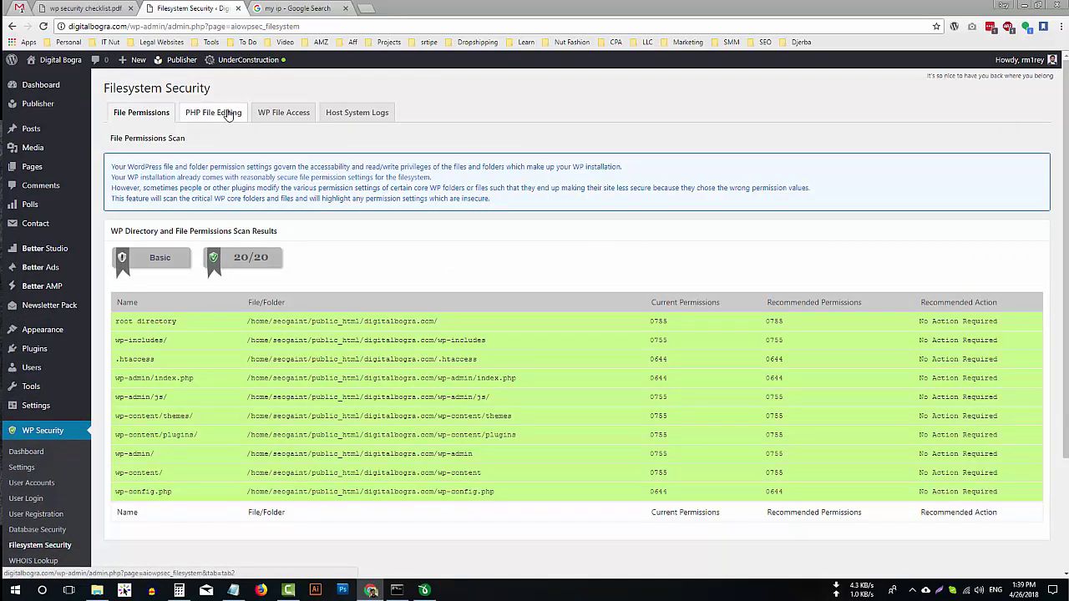
click(228, 114)
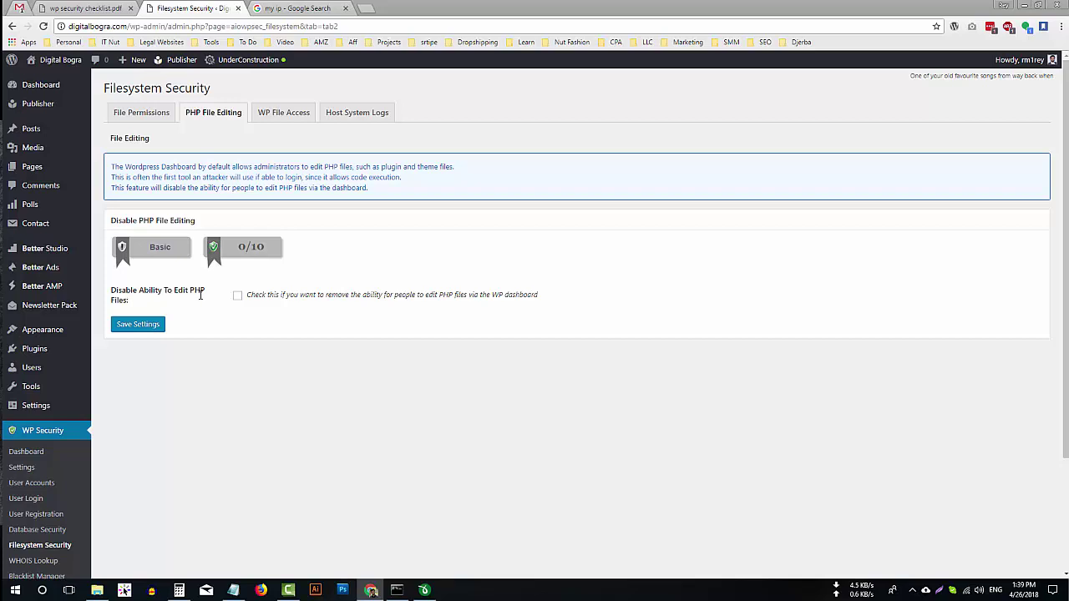
click(238, 296)
click(149, 331)
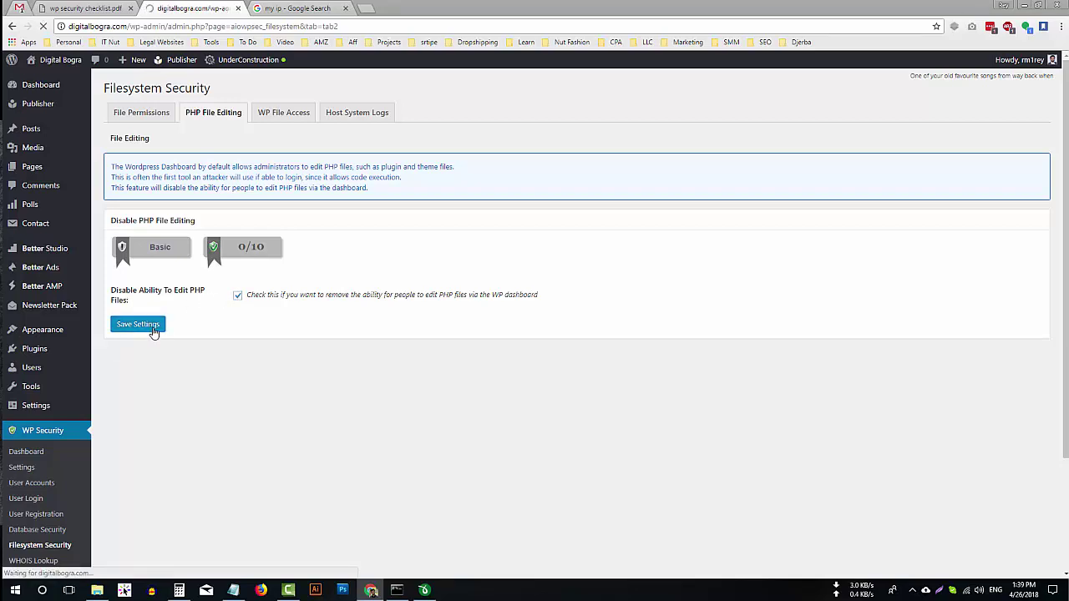
Confirm from Dashboard Home that Appearance and Plugins no longer show Editor, then view the checklist PDF.
mouse_move(65, 92)
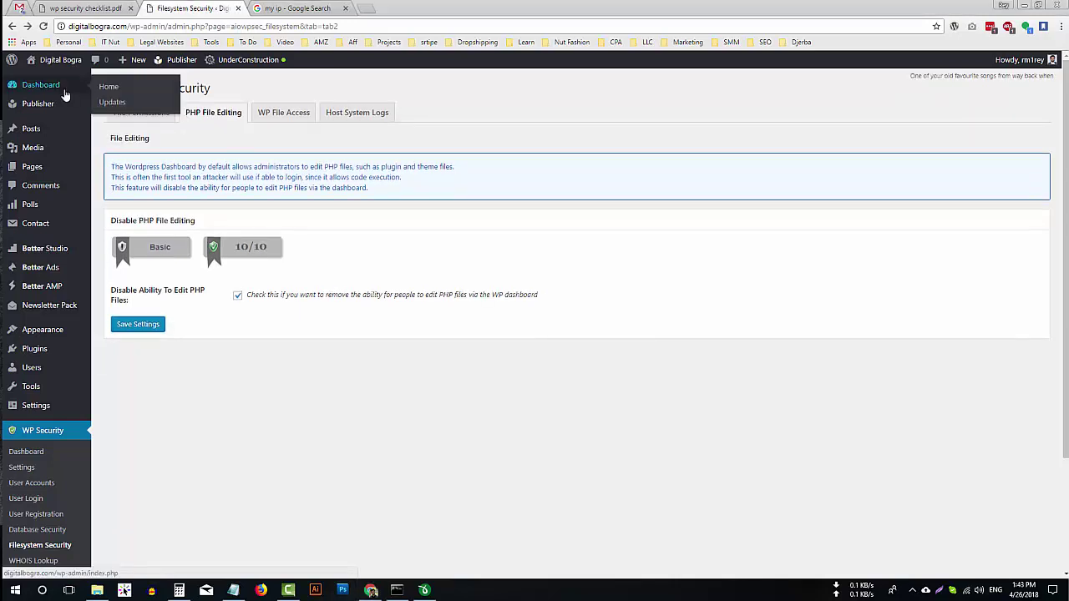
click(108, 87)
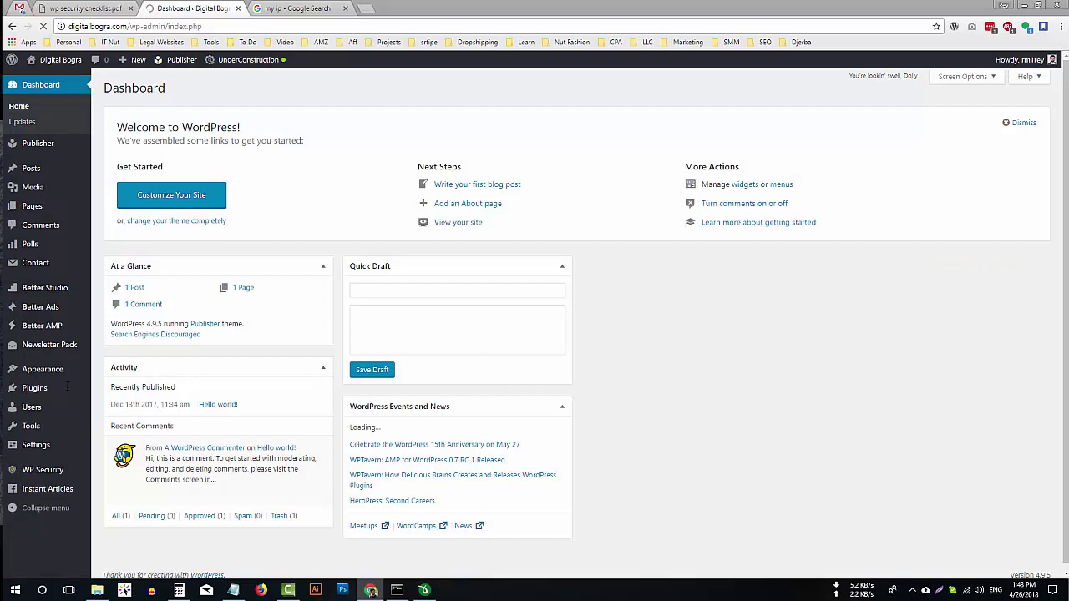
mouse_move(48, 370)
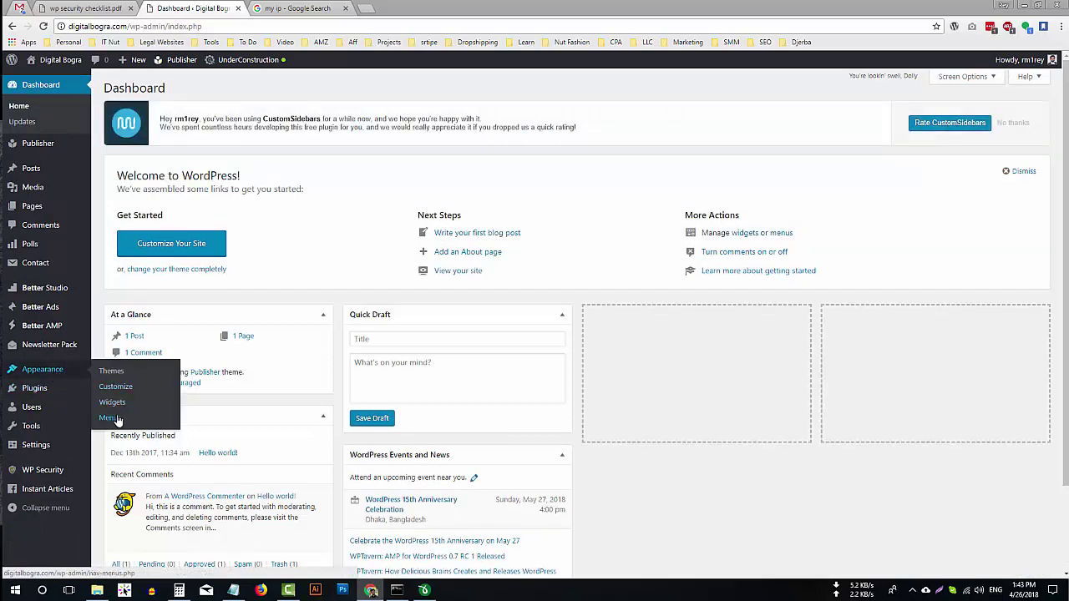
mouse_move(54, 392)
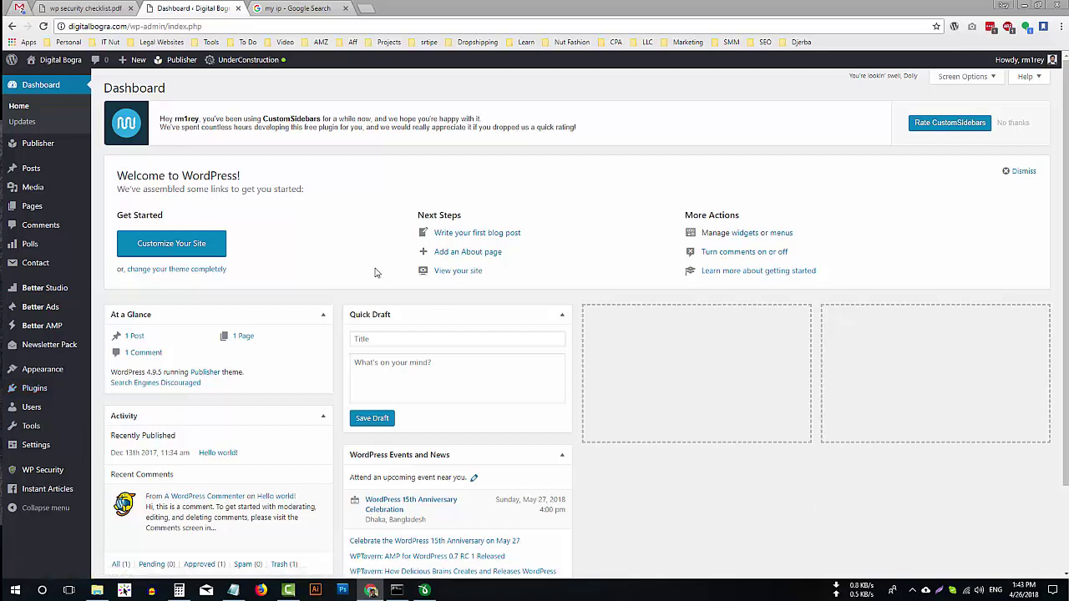
click(91, 8)
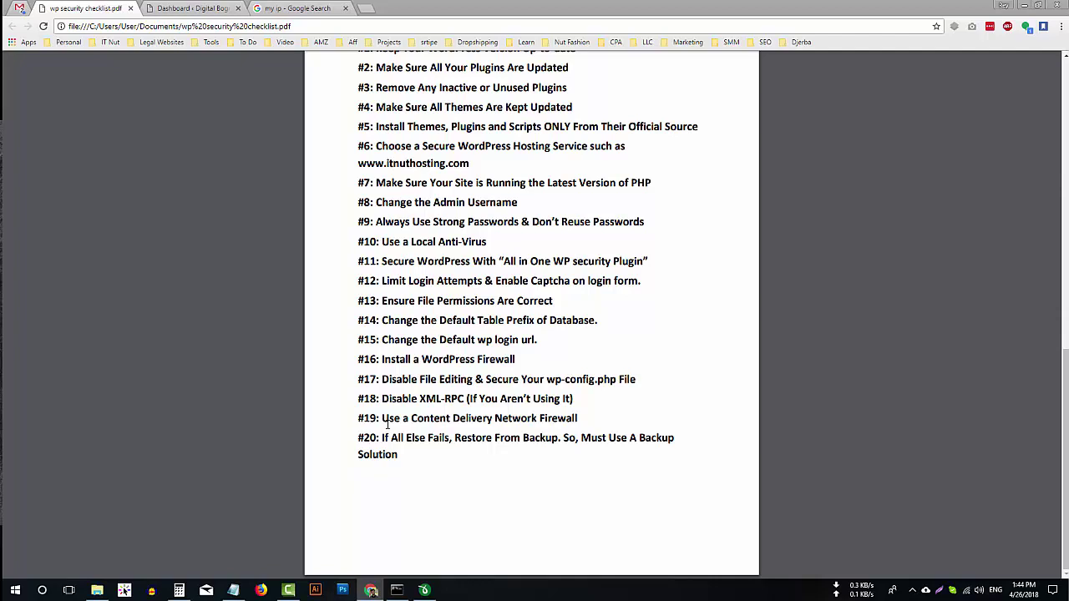
Load cloudflare.com in a new tab and log in to the Cloudflare account.
click(365, 8)
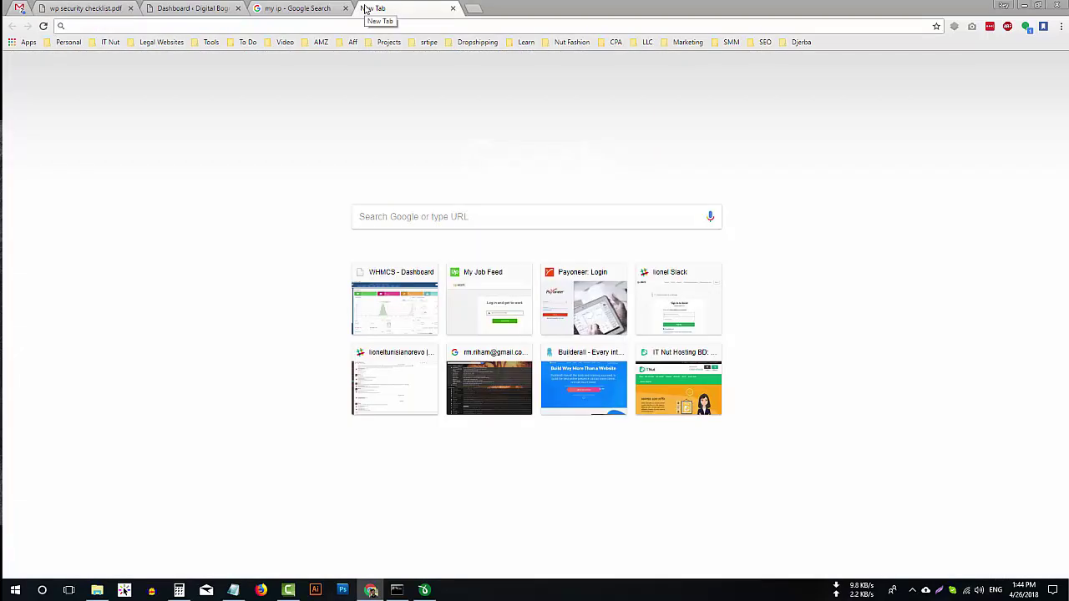
text(cloudflare.com)
key(Return)
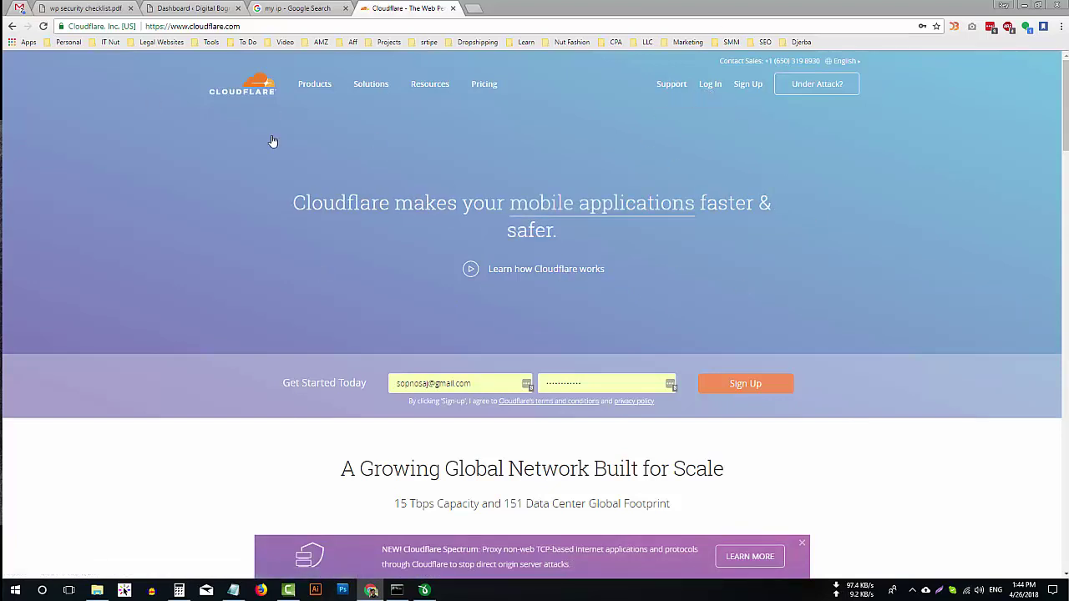
click(711, 85)
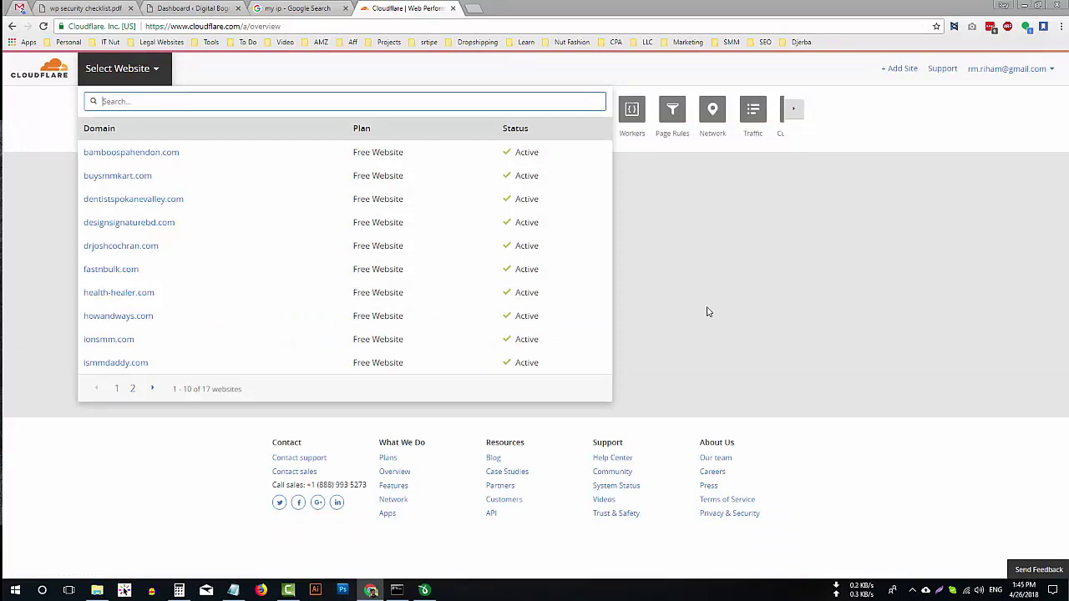
Copy the site's domain from the WordPress tab's address bar.
click(297, 8)
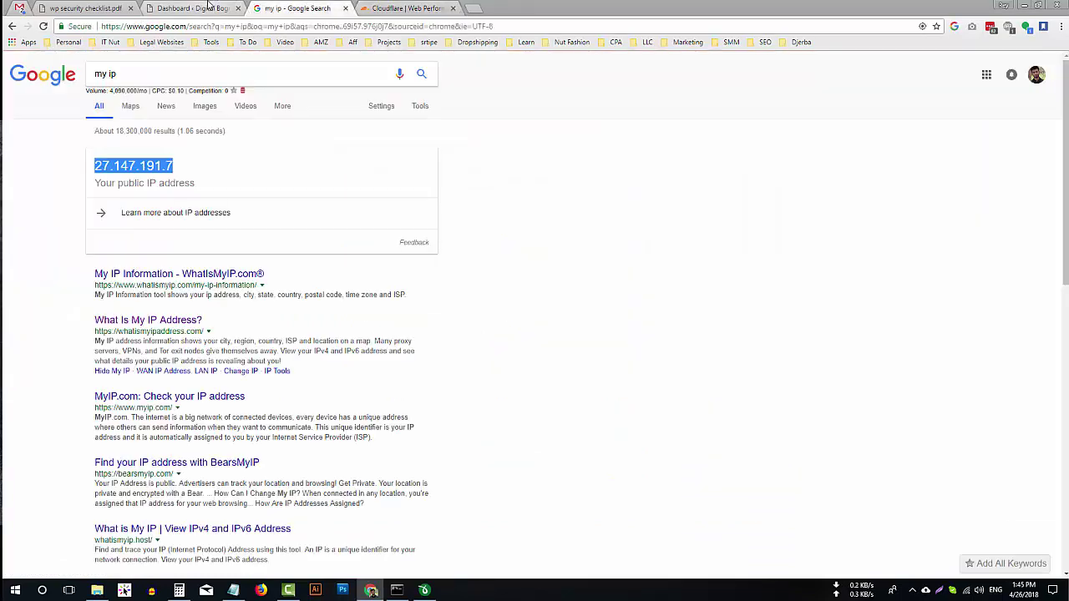
click(192, 7)
drag(128, 26, 68, 26)
right_click(88, 29)
click(111, 64)
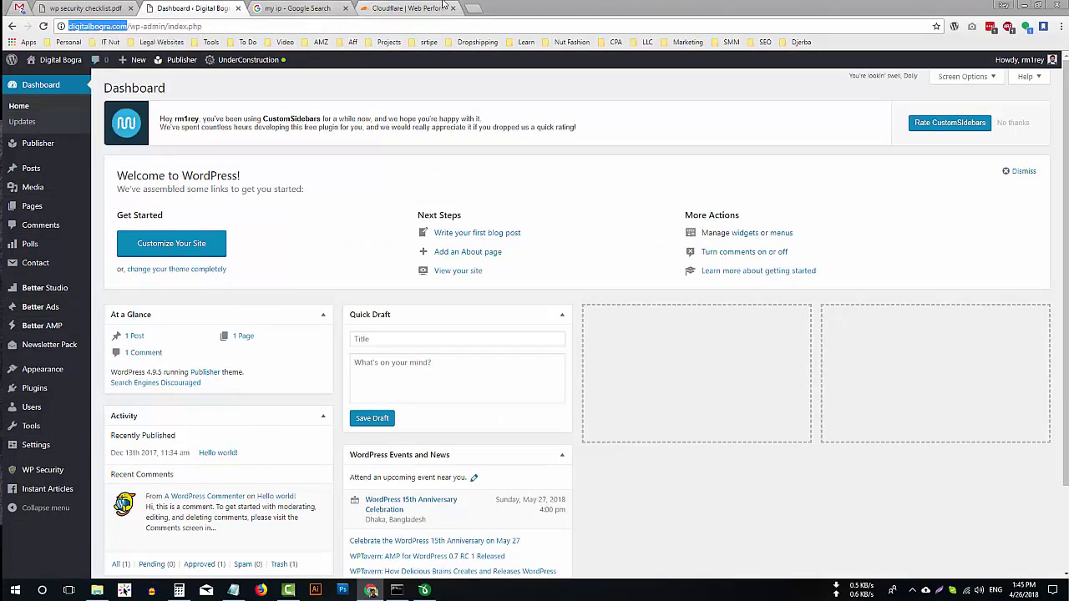
Add digitalbogra.com as a new Cloudflare site and continue past the DNS query notice.
click(407, 8)
right_click(177, 101)
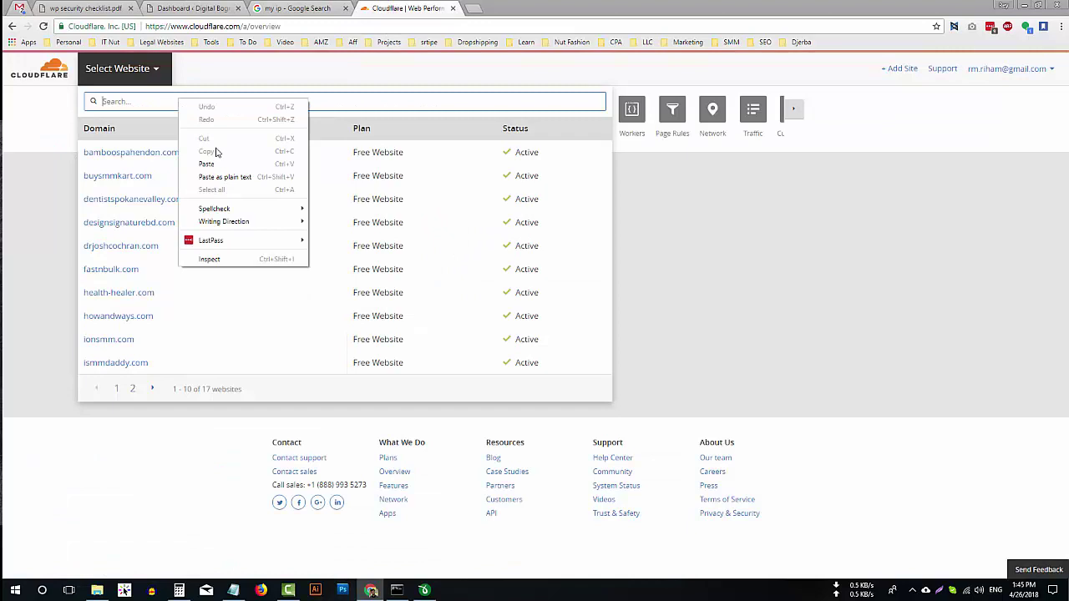
click(767, 177)
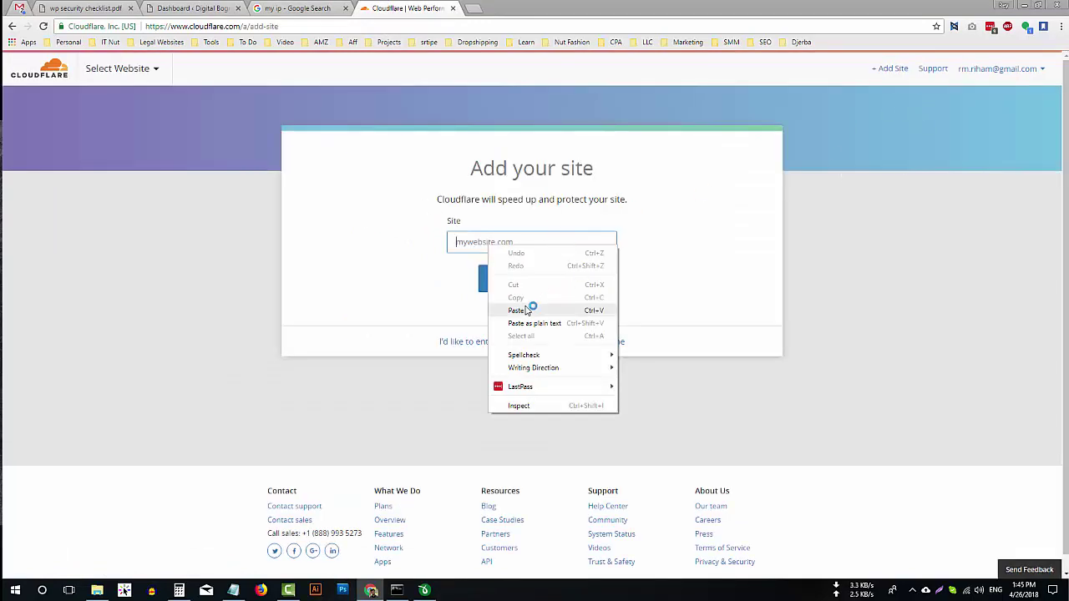
click(516, 310)
click(519, 284)
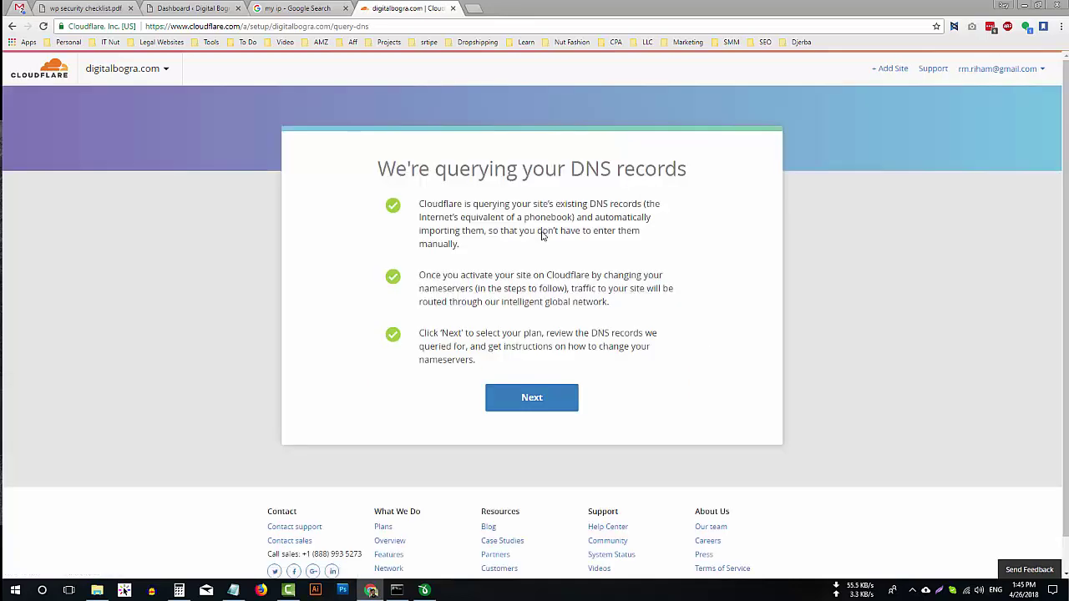
click(545, 398)
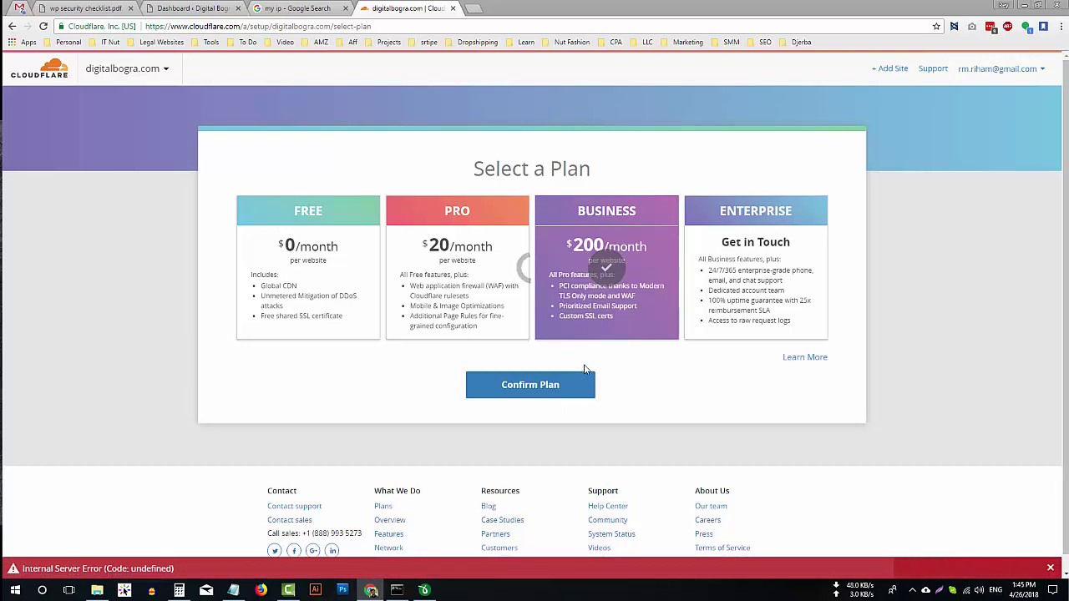
Confirm the Free plan and scroll through digitalbogra.com's A, CNAME, MX and TXT records.
click(310, 332)
click(557, 383)
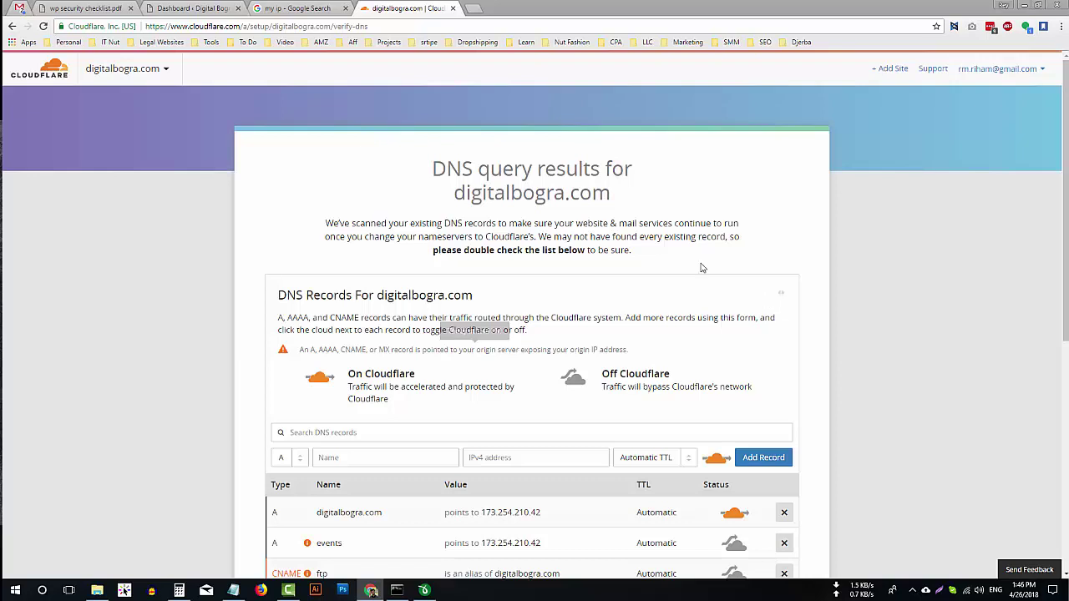
scroll(900, 253, down, 4)
scroll(793, 341, down, 2)
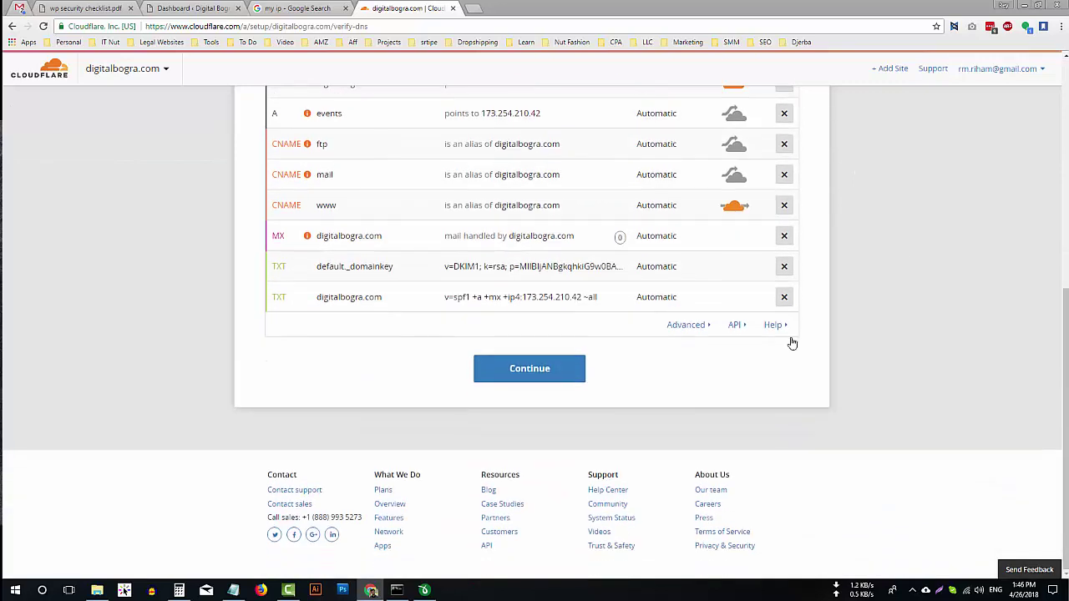
scroll(609, 375, up, 5)
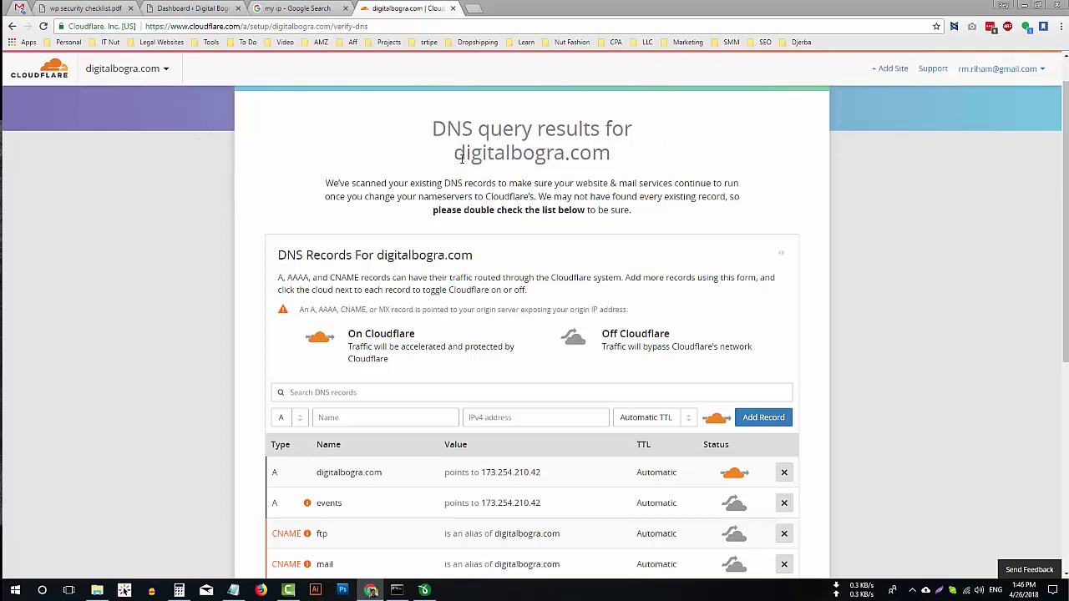
Switch across the browser tabs back to the wp security checklist PDF.
click(329, 6)
click(184, 7)
click(93, 7)
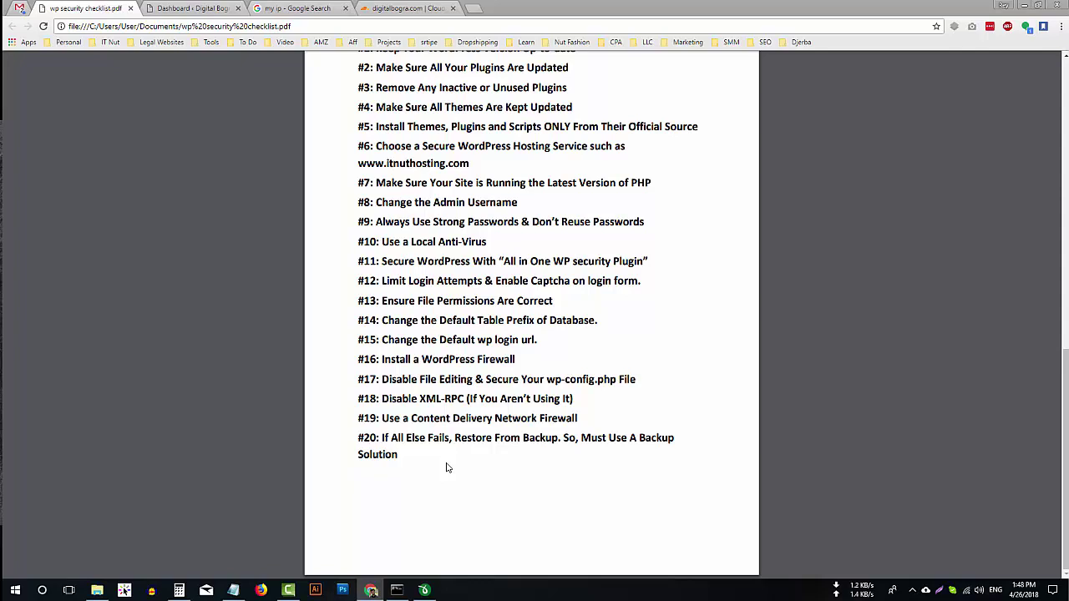
Scroll the checklist PDF from the title page to items #1–#20, then return to the Dashboard tab.
scroll(446, 468, up, 8)
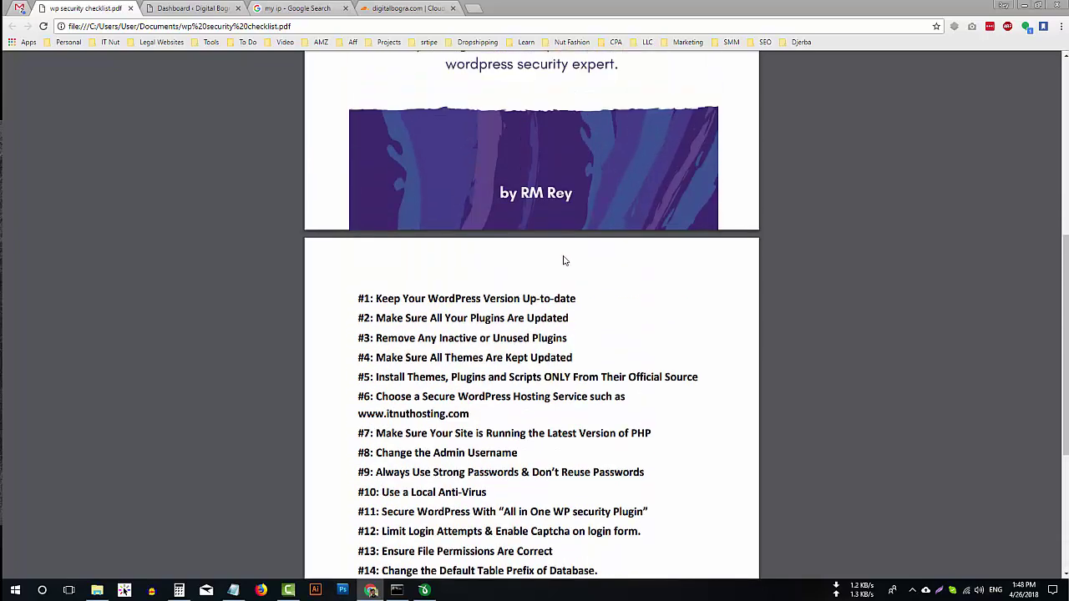
scroll(496, 264, down, 5)
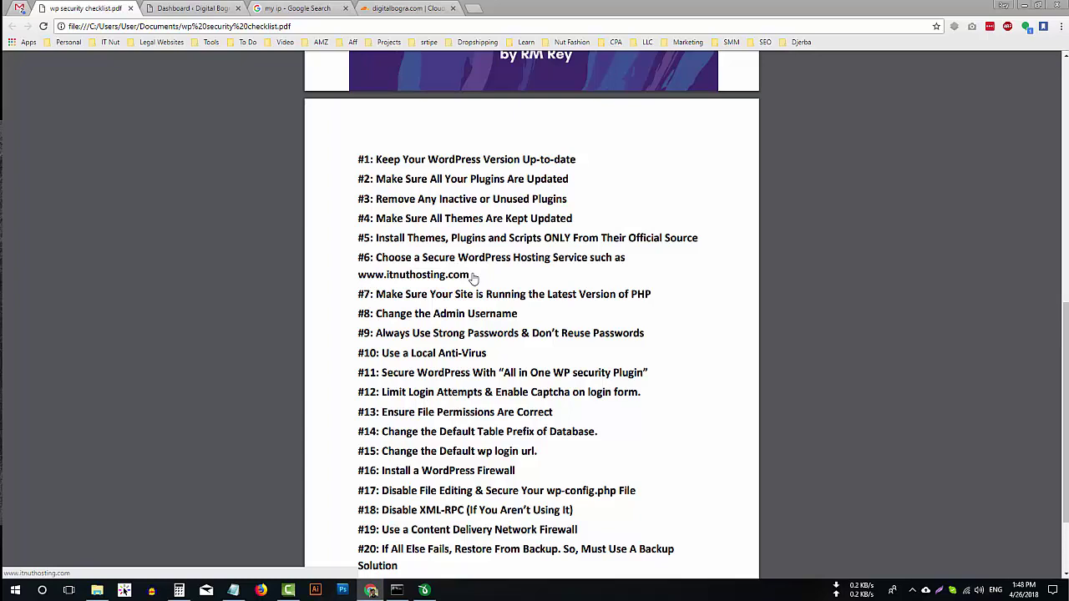
click(192, 9)
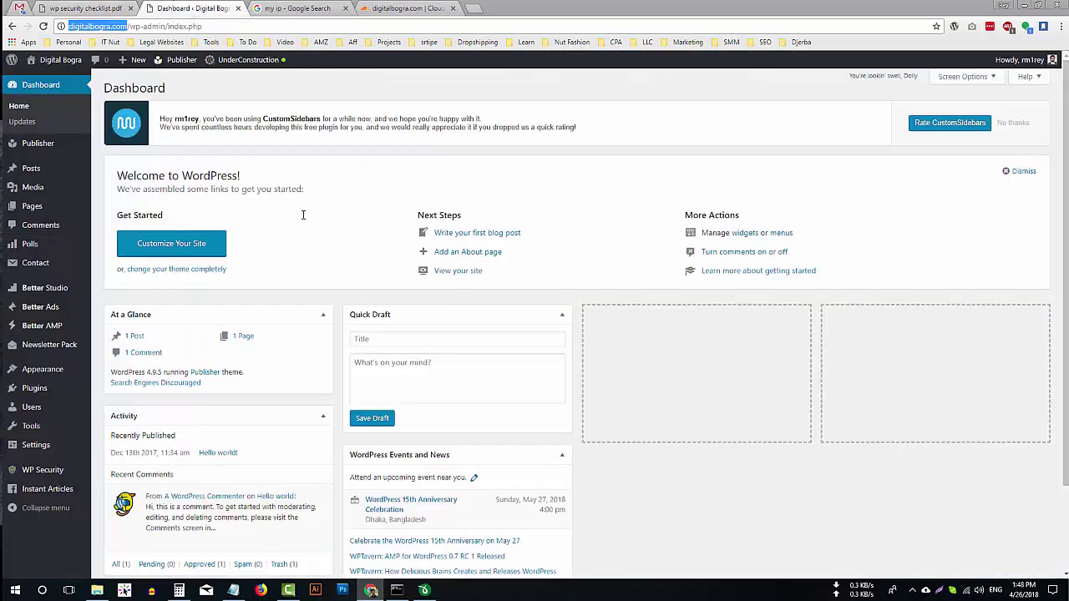
Search Add New Plugins for 'all in one wp migration', then install and activate it.
scroll(303, 215, down, 2)
mouse_move(69, 407)
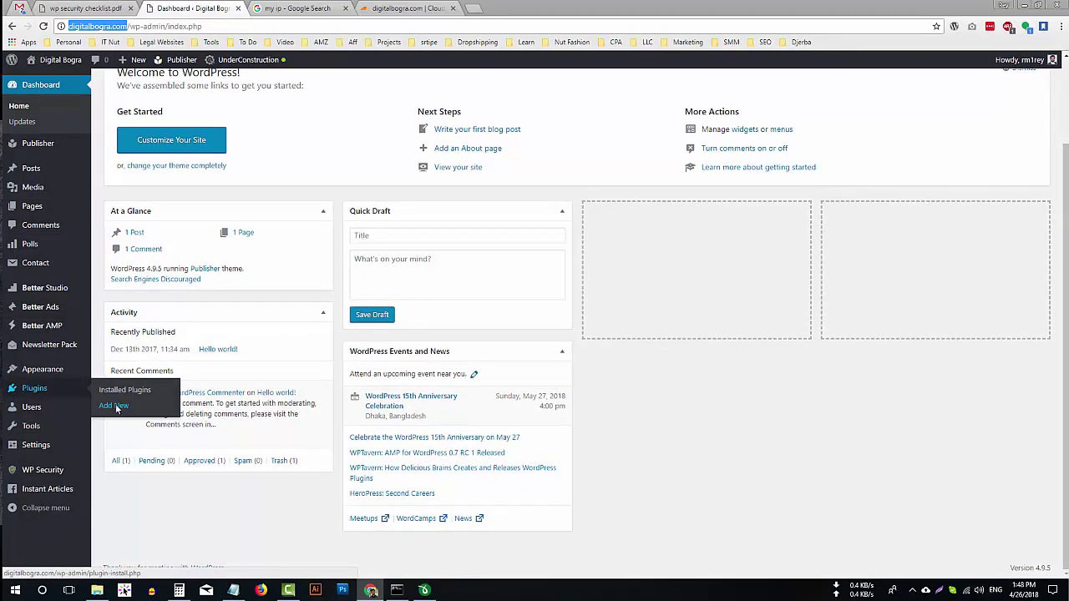
click(117, 406)
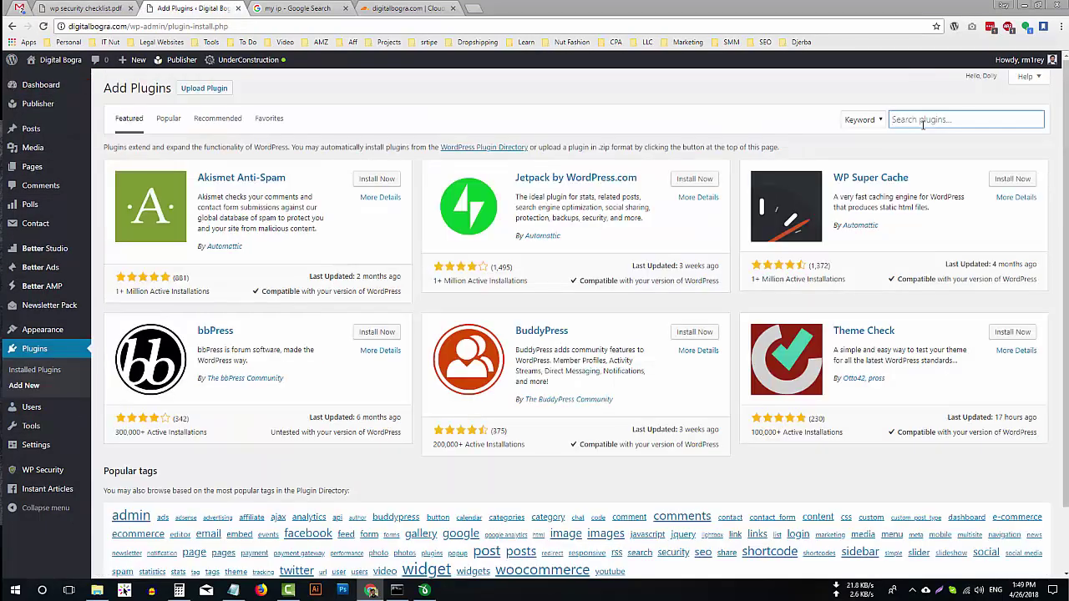
text(all i)
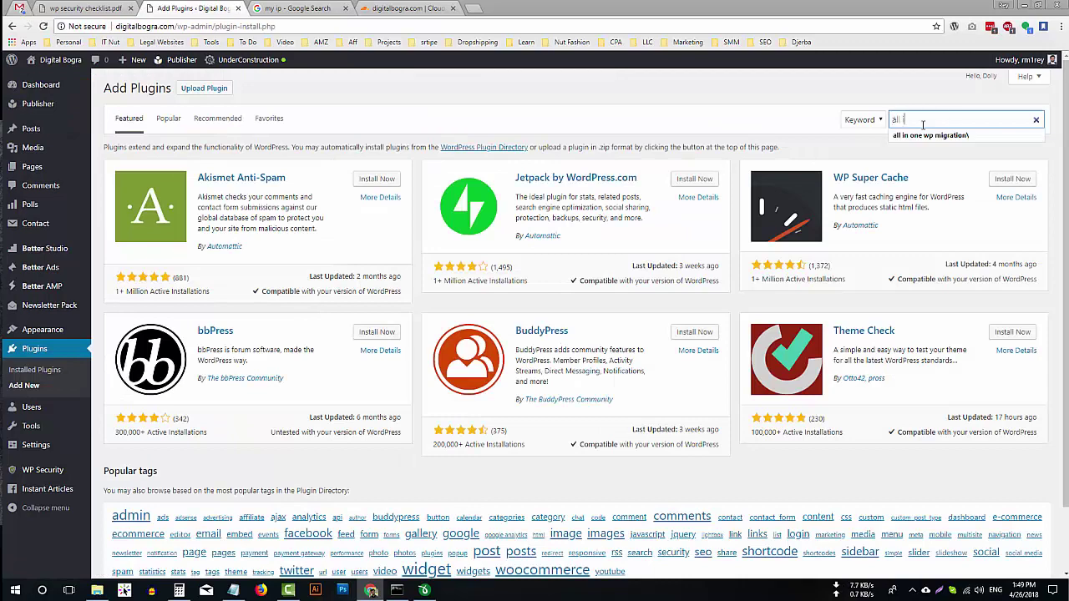
text(n one wp migrat)
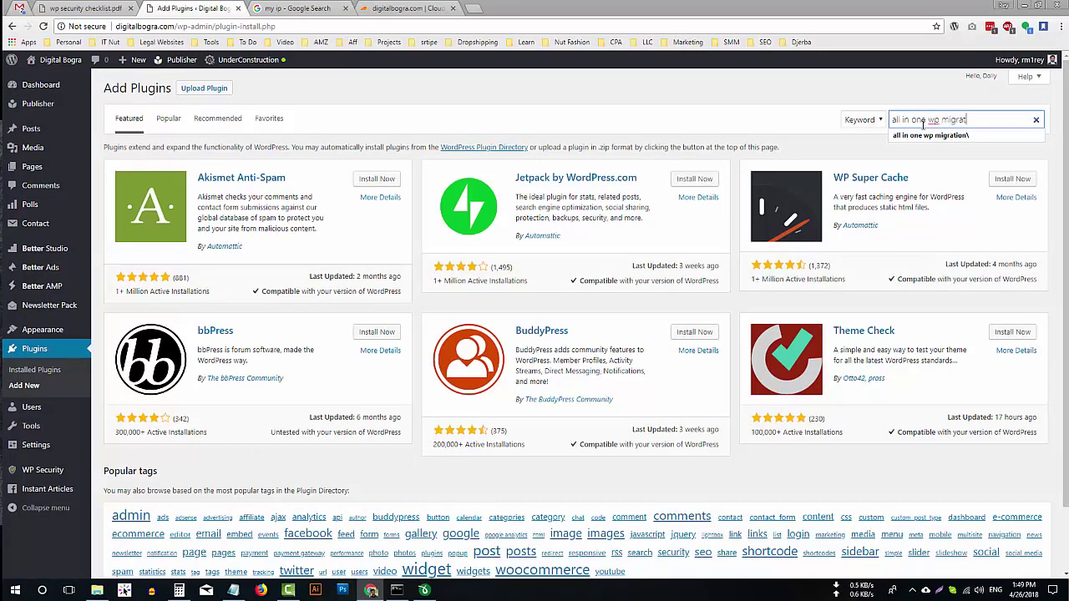
text(ion)
key(Return)
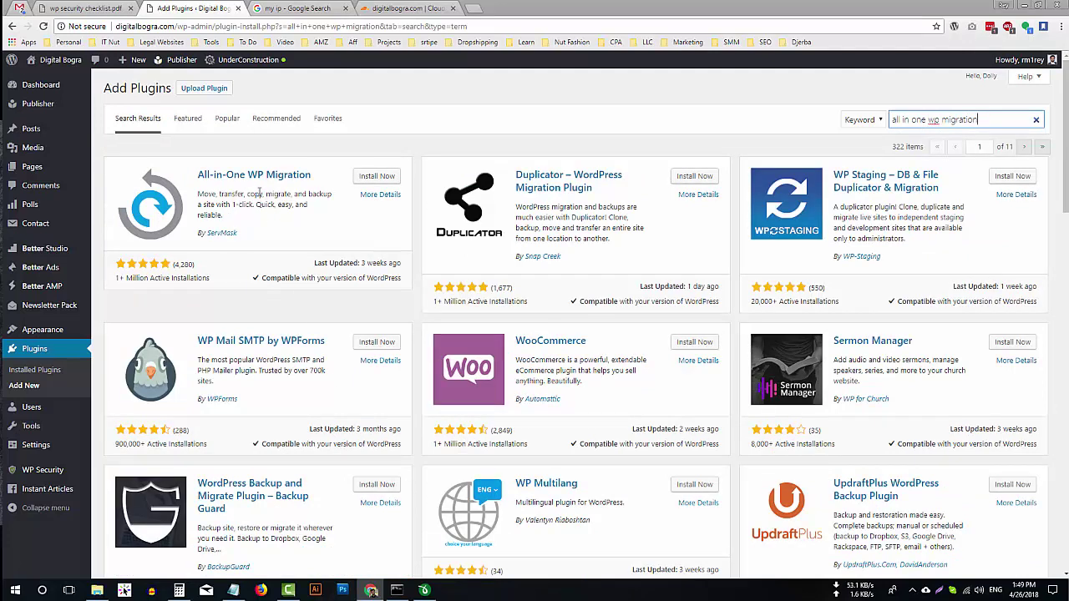
click(382, 176)
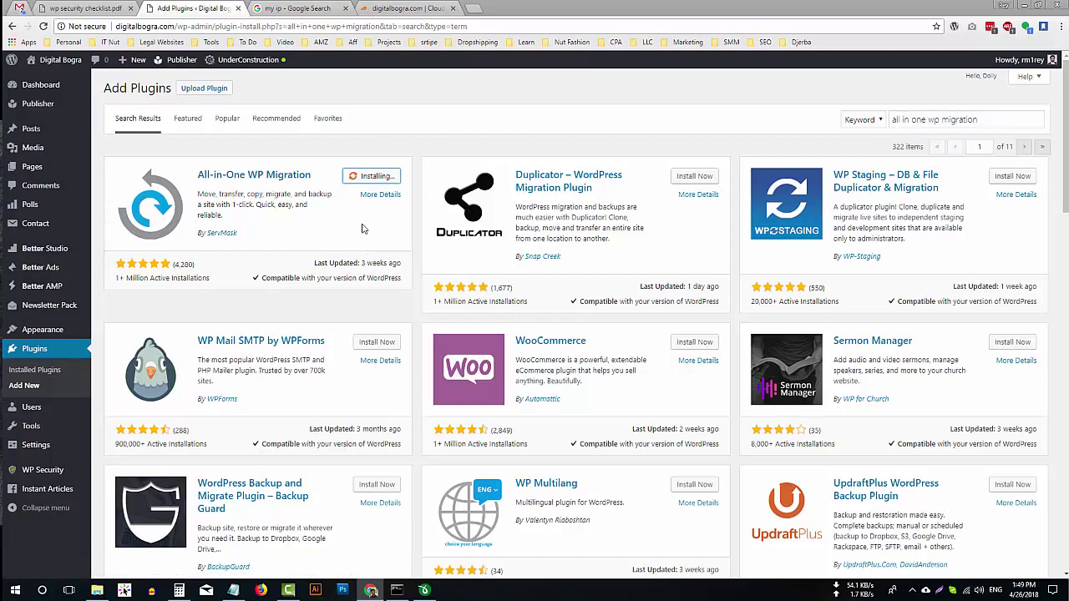
click(381, 177)
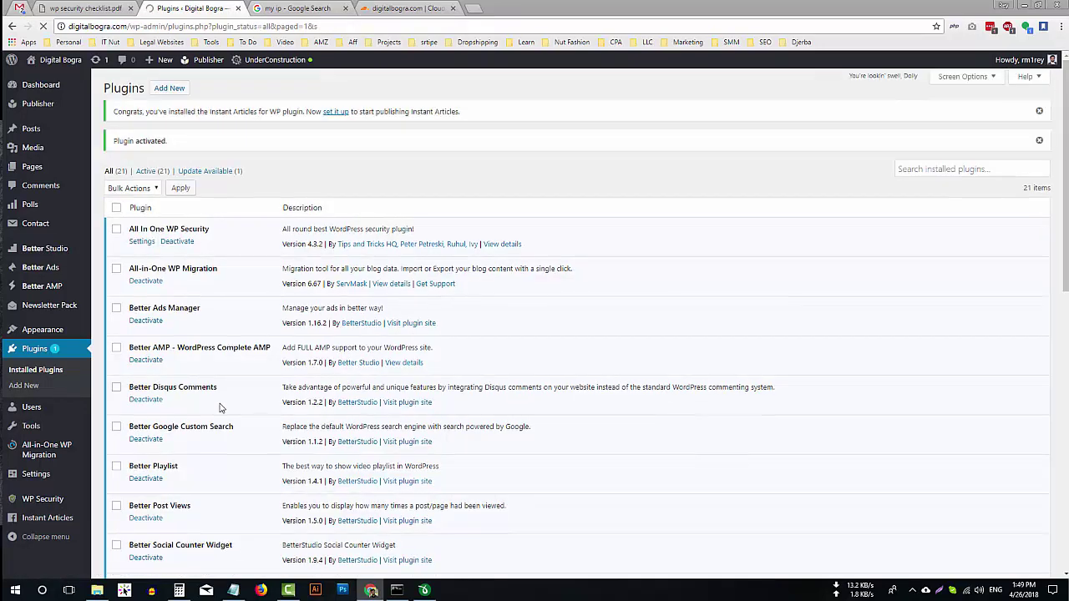
On the All-in-One WP Migration Export page, export the whole site to File.
mouse_move(59, 458)
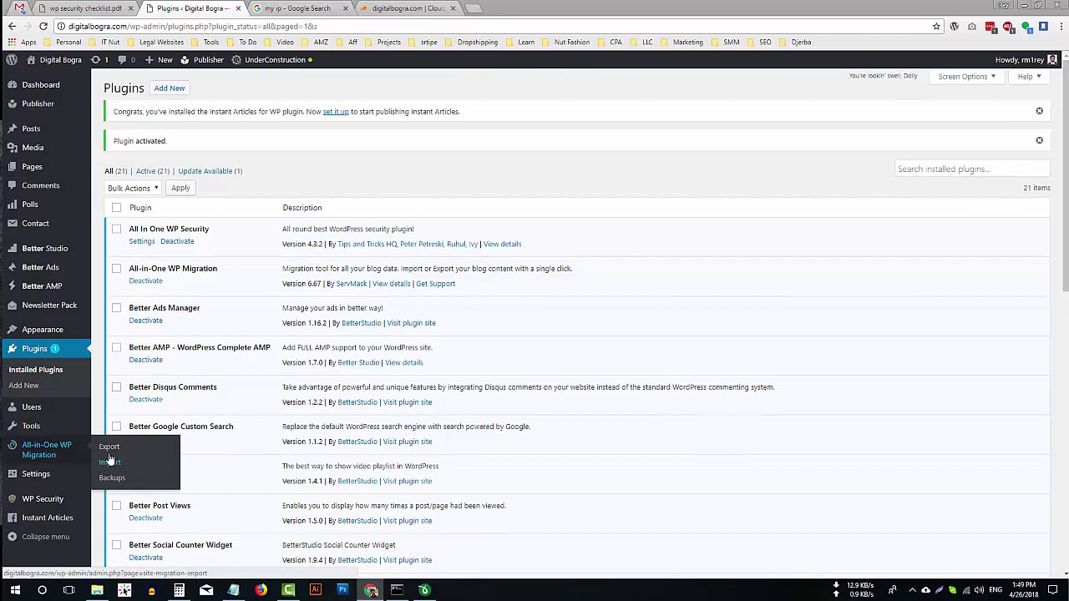
click(108, 446)
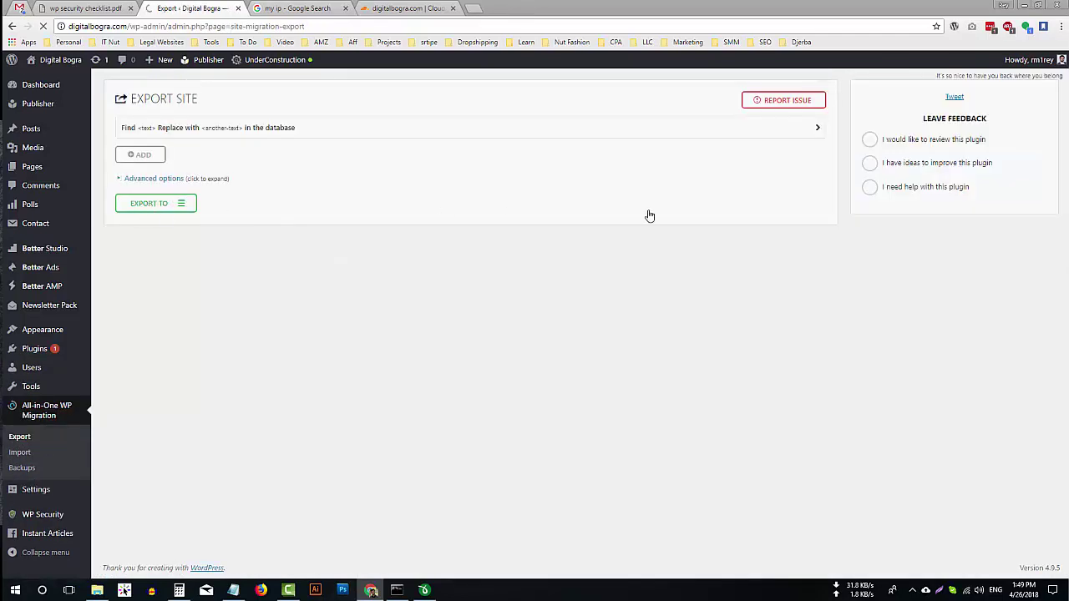
click(180, 203)
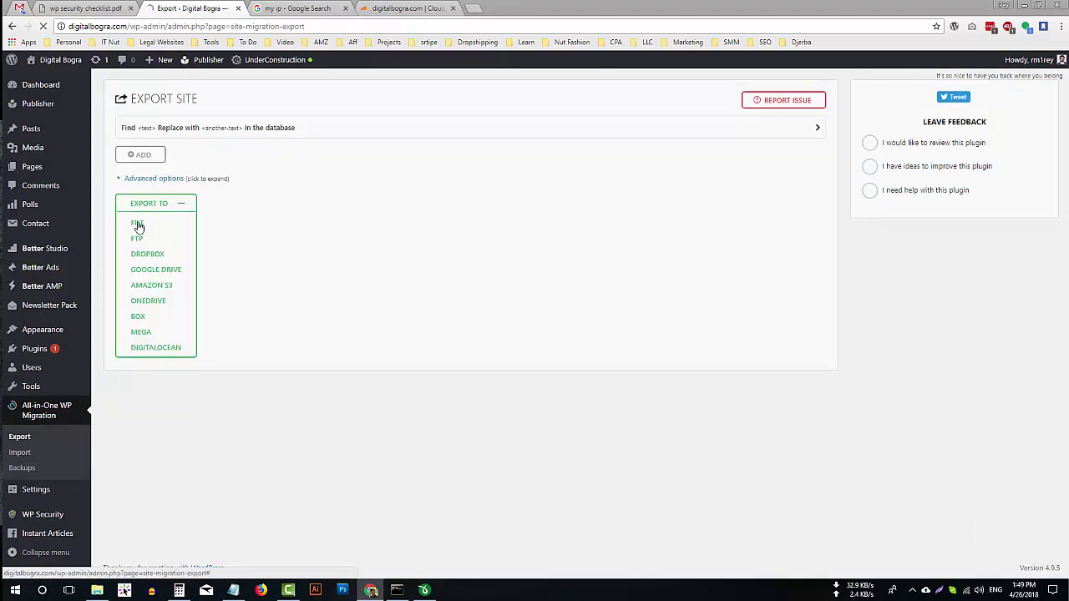
click(137, 223)
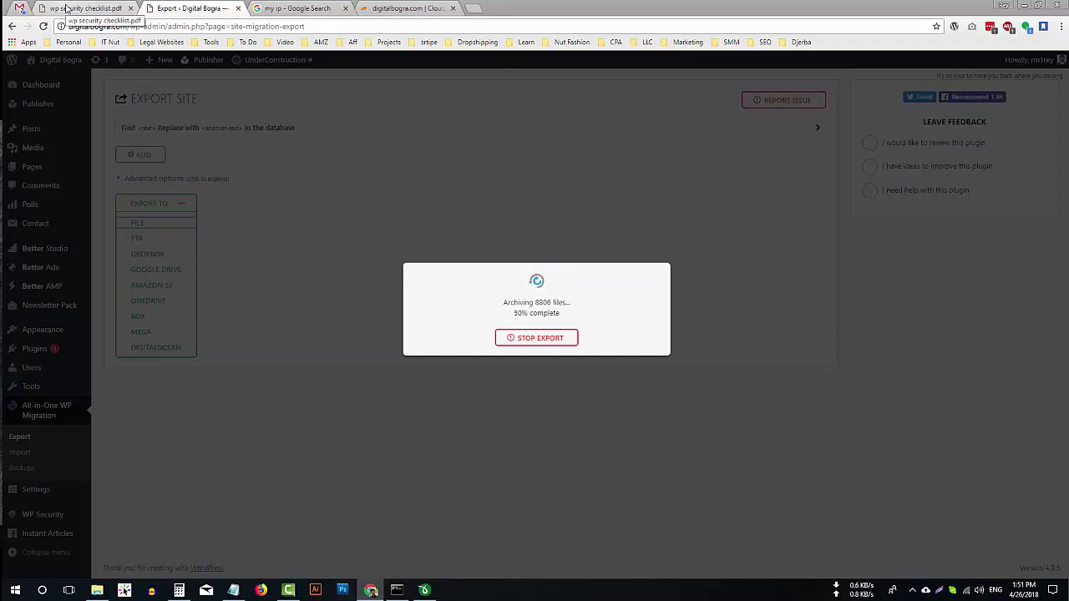
Open the suggested 'rm' site in a new tab, close the my ip search, and return to the export.
click(473, 8)
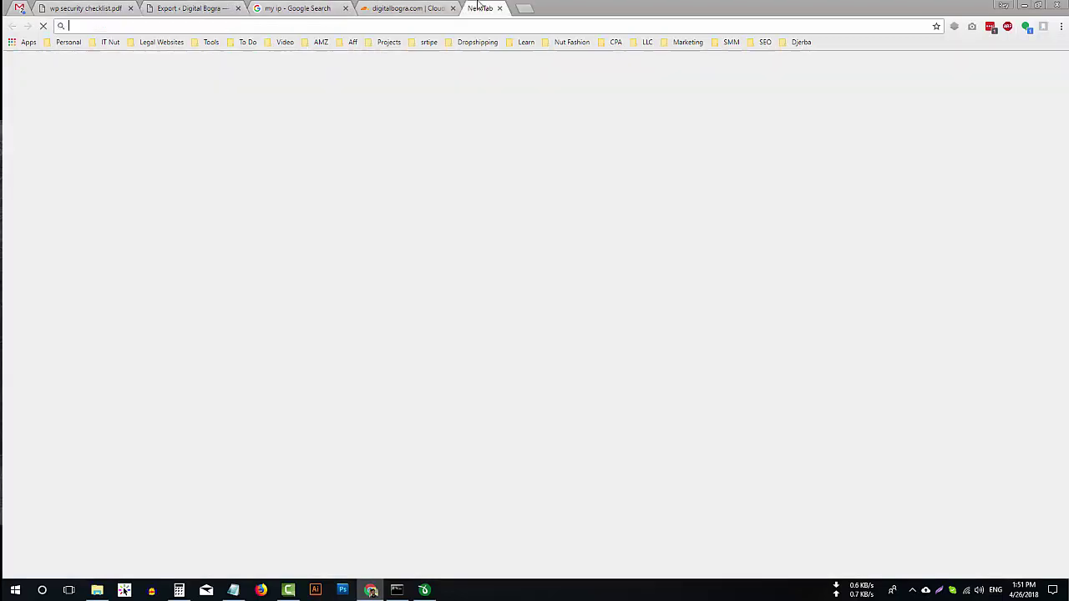
text(rmr)
key(Return)
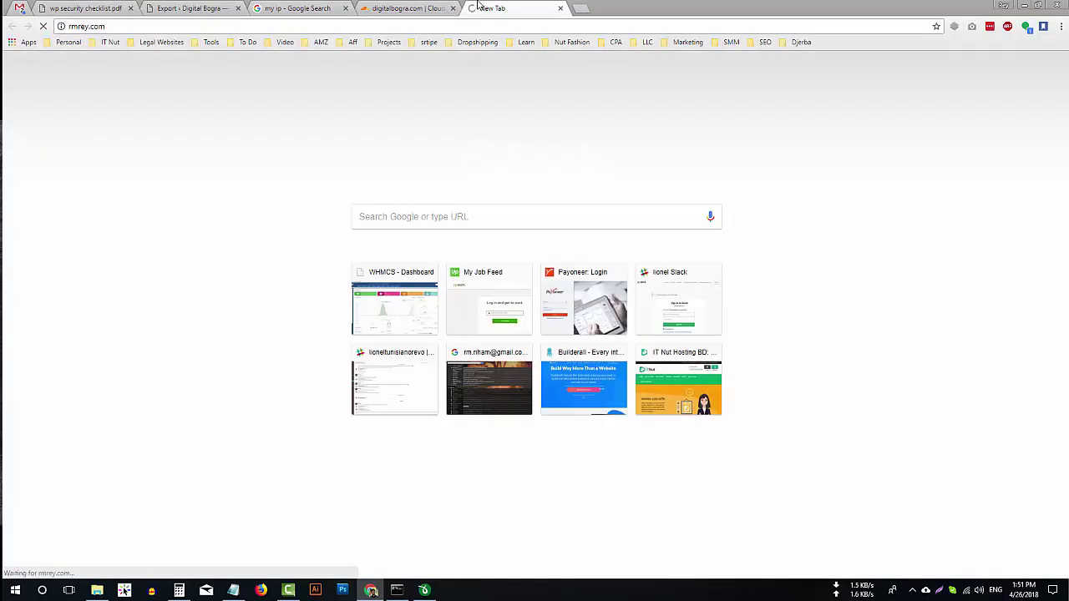
click(345, 8)
click(178, 9)
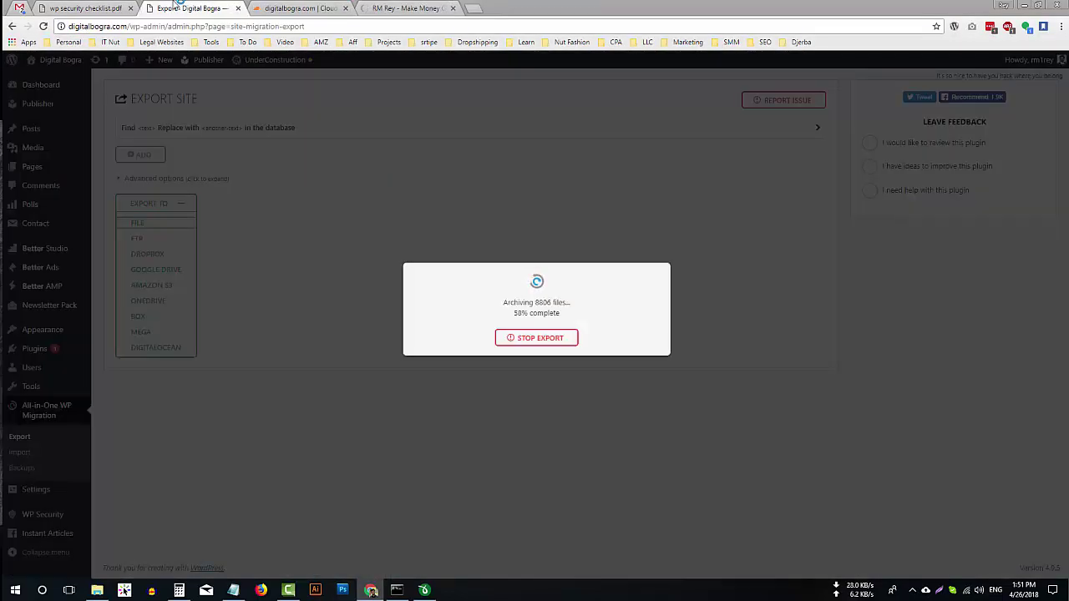